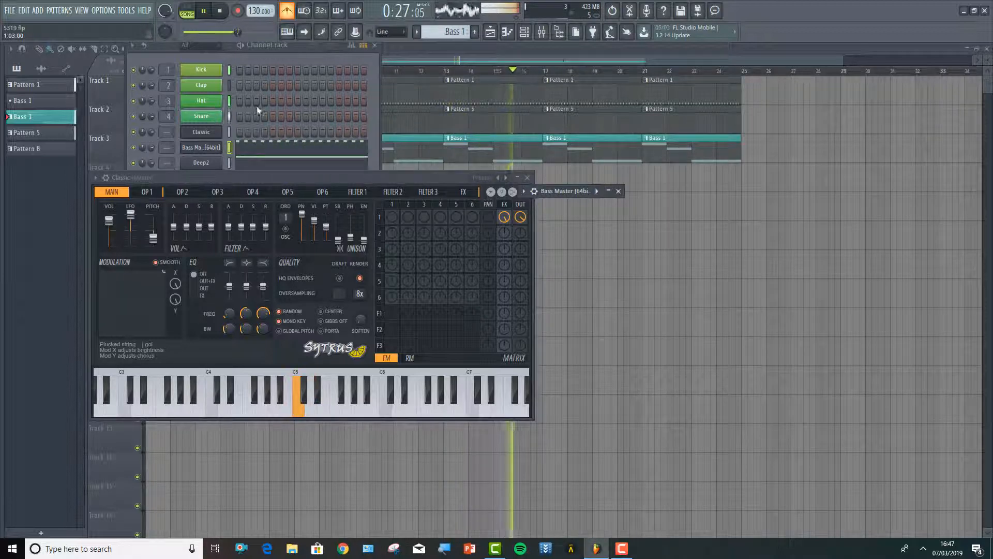
Stop playback and load the Bass preset Synth 2 into the Classic channel's Sytrus, auditioning it on the C5 key
{"action": "key", "text": "space"}
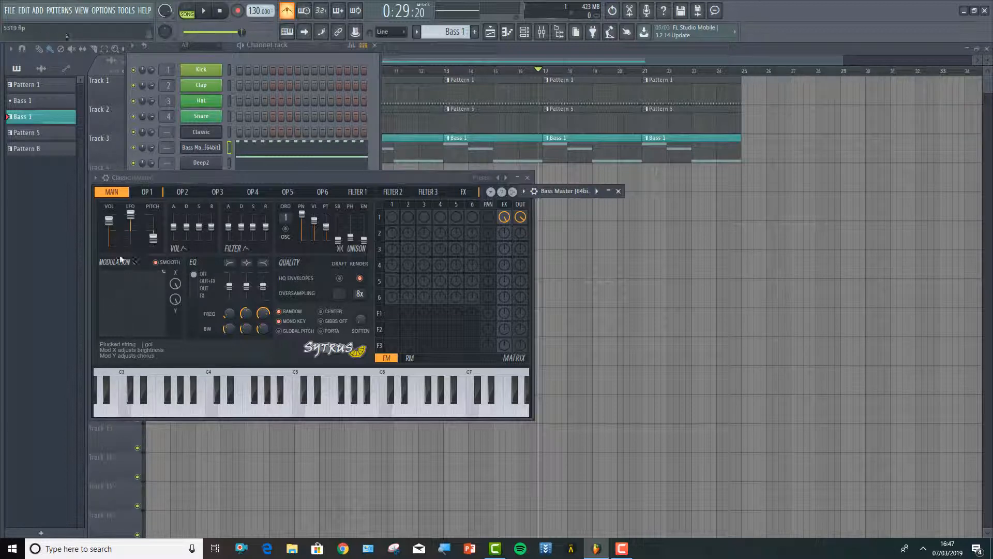
{"action": "left_click", "coordinate": [96, 179]}
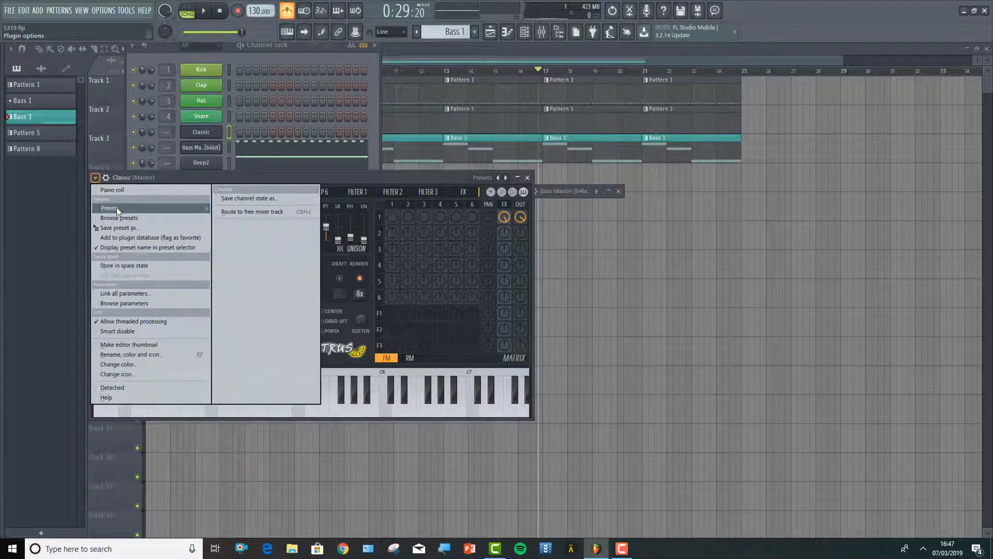
{"action": "mouse_move", "coordinate": [253, 220]}
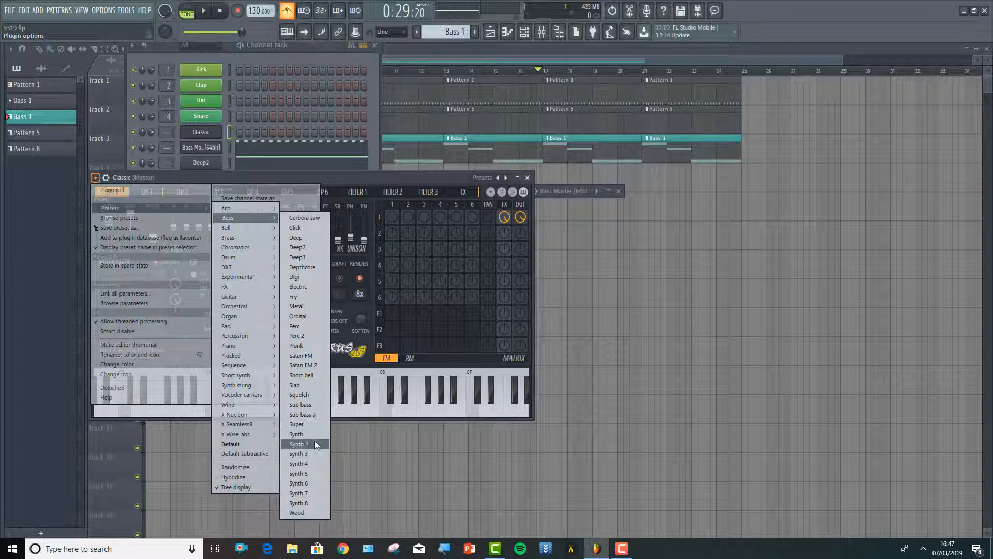
{"action": "left_click", "coordinate": [314, 446]}
{"action": "left_click", "coordinate": [296, 406]}
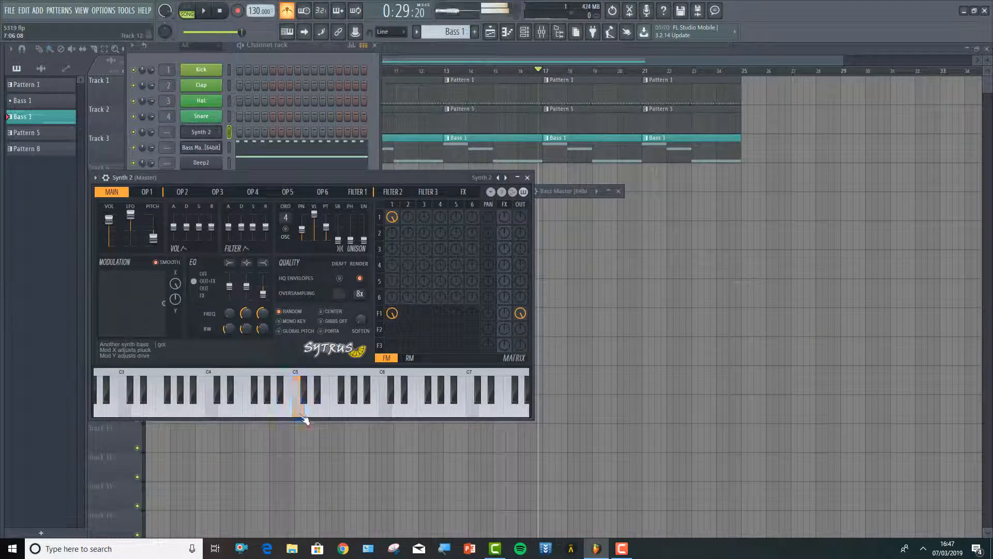
{"action": "left_click", "coordinate": [303, 415]}
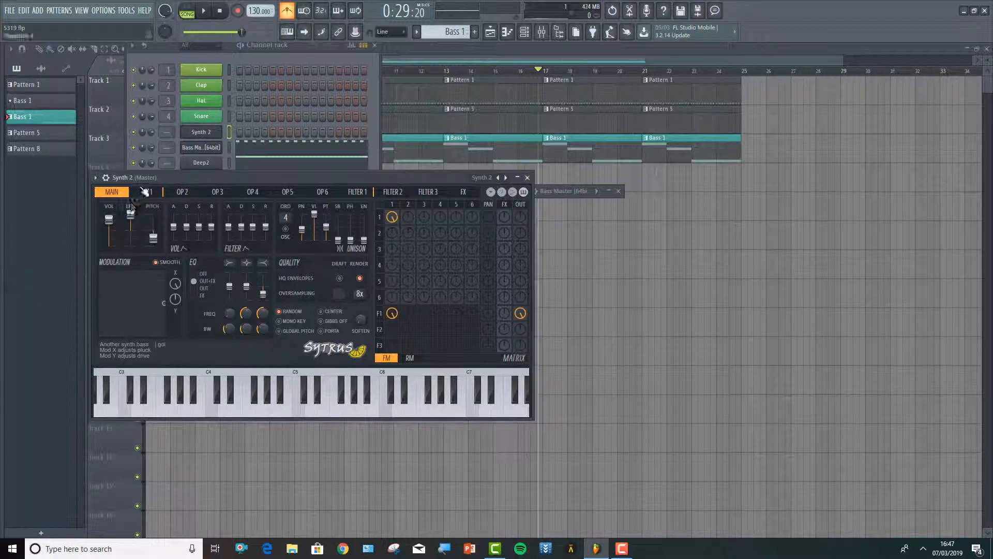
Cut all notes in the Bass Master piano roll to the clipboard and undo the cut, closing the piano roll
{"action": "right_click", "coordinate": [201, 149]}
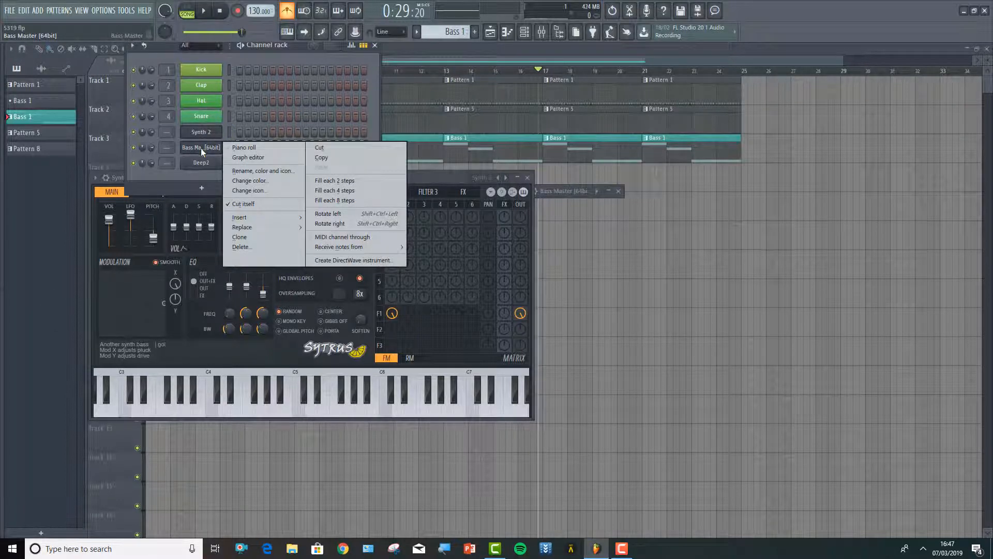
{"action": "left_click", "coordinate": [241, 146]}
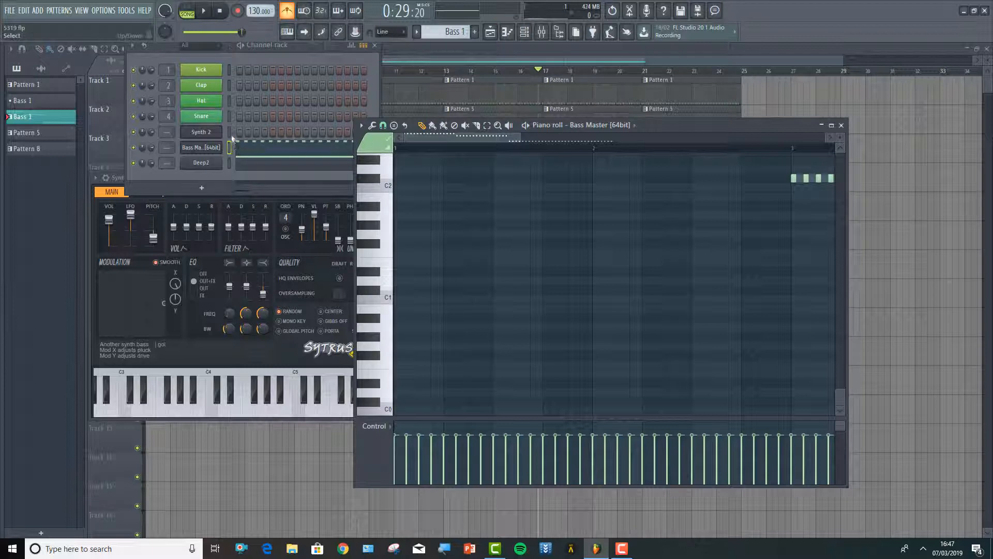
{"action": "scroll", "coordinate": [631, 191], "scroll_direction": "up", "scroll_amount": 3}
{"action": "scroll", "coordinate": [631, 191], "scroll_direction": "up", "scroll_amount": 3}
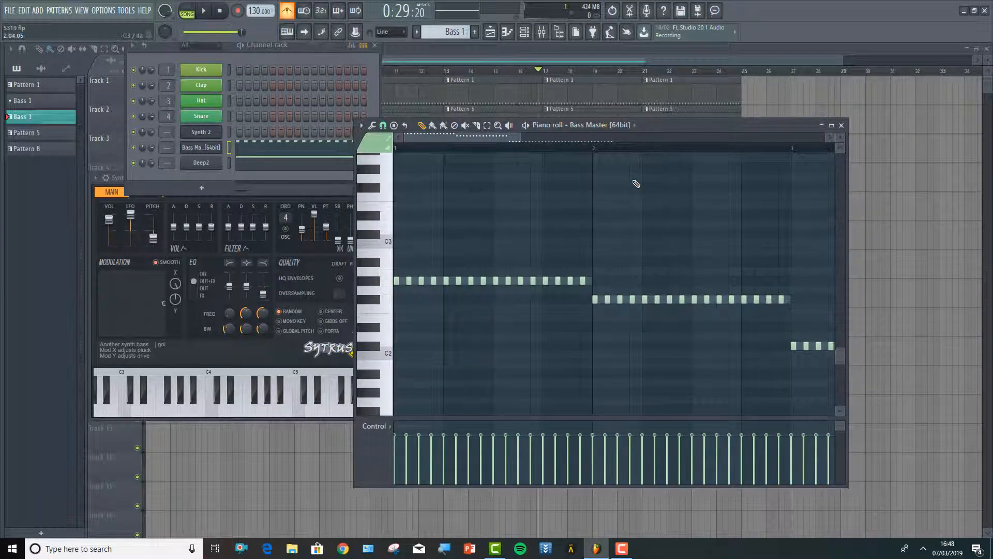
{"action": "key", "text": "ctrl+a"}
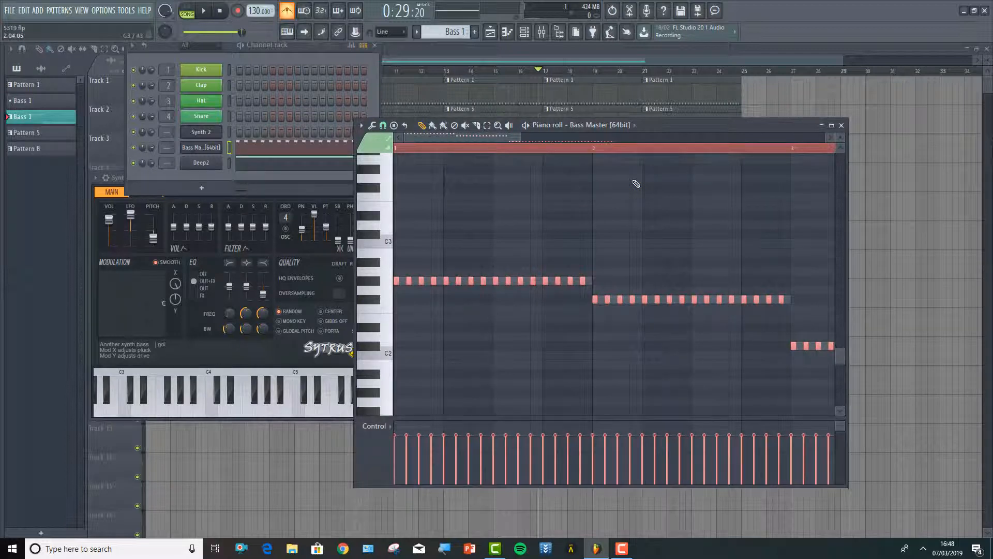
{"action": "key", "text": "Delete"}
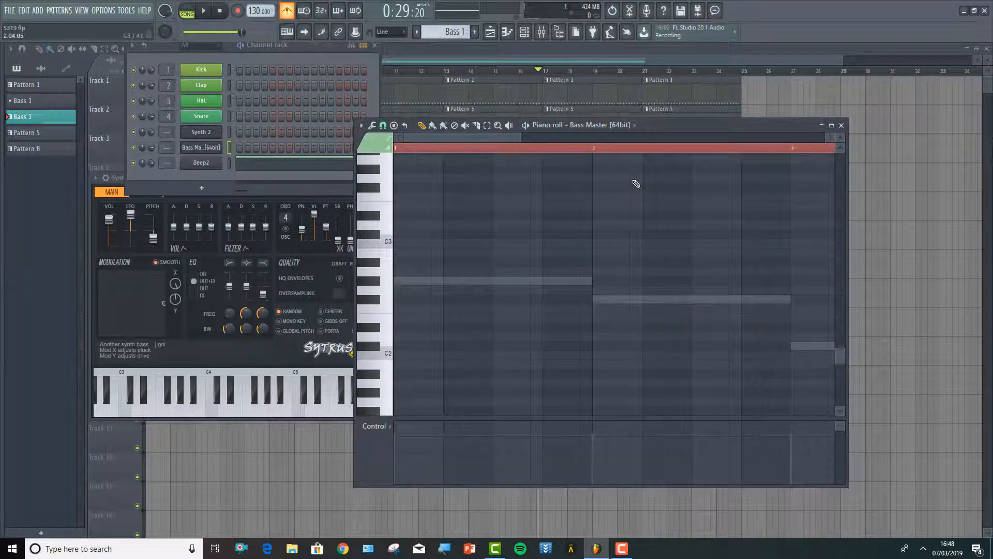
{"action": "key", "text": "ctrl+z"}
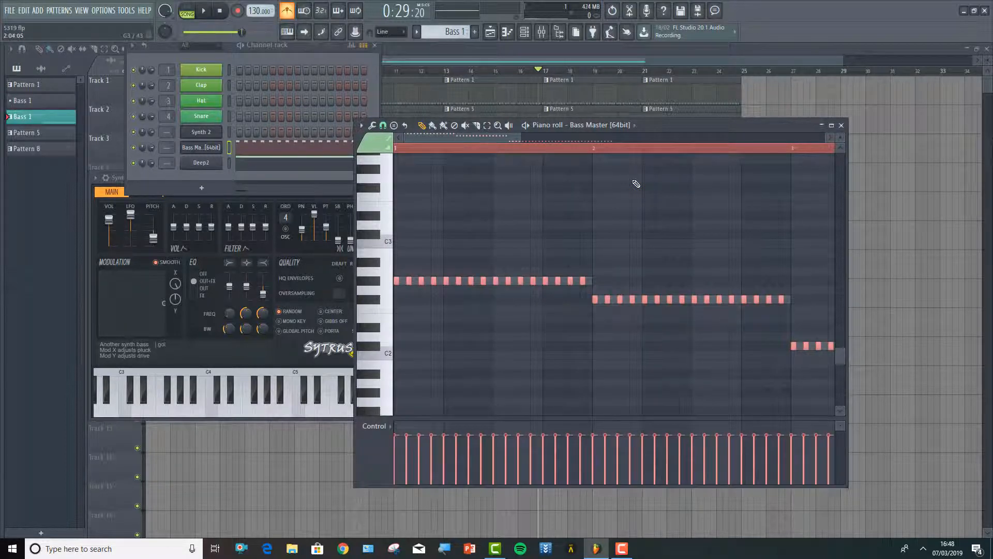
{"action": "left_click", "coordinate": [841, 125]}
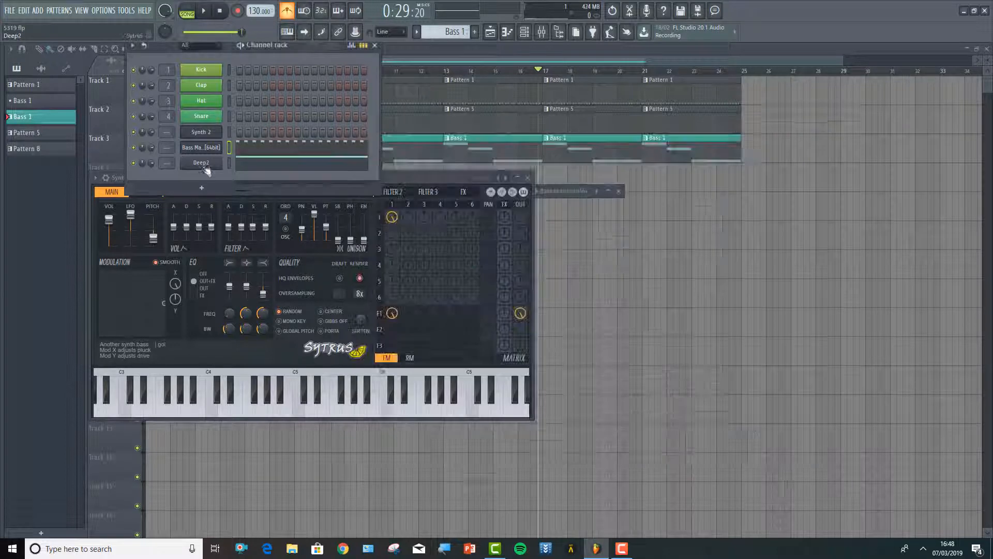
Audition the Deep2 channel's Sytrus bass sound against the Synth 2 channel and close the Deep2 instrument window
{"action": "left_click", "coordinate": [201, 163]}
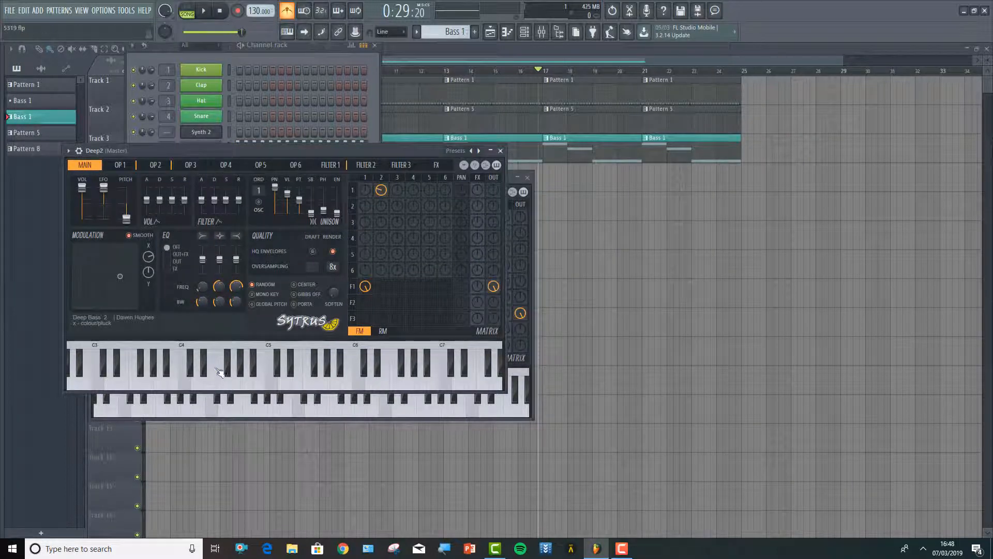
{"action": "left_click", "coordinate": [224, 382]}
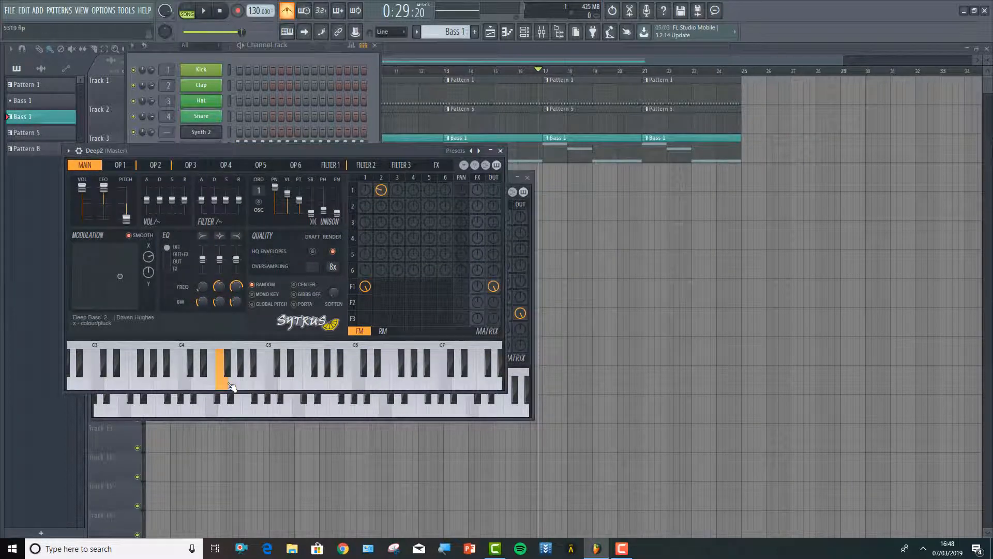
{"action": "left_click", "coordinate": [500, 150]}
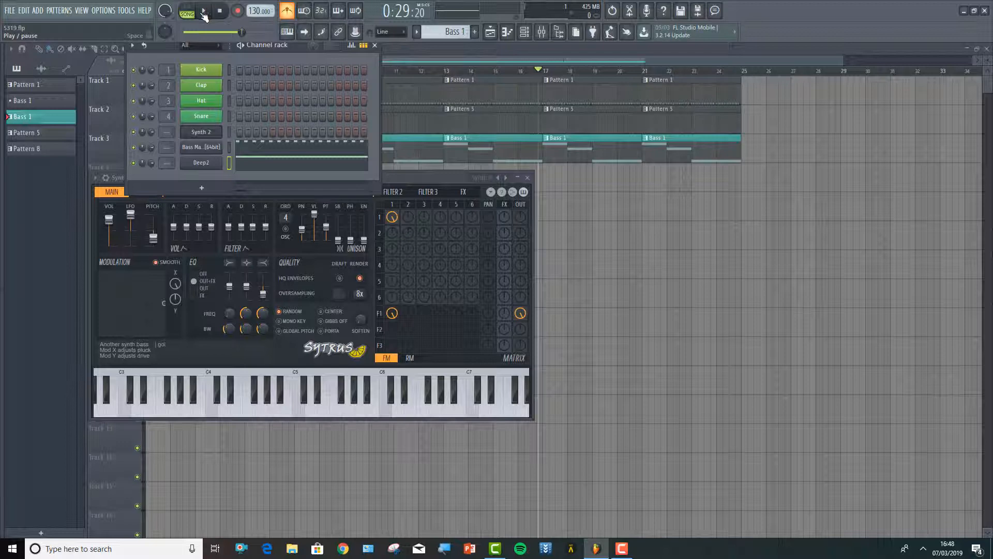
{"action": "left_click", "coordinate": [206, 166]}
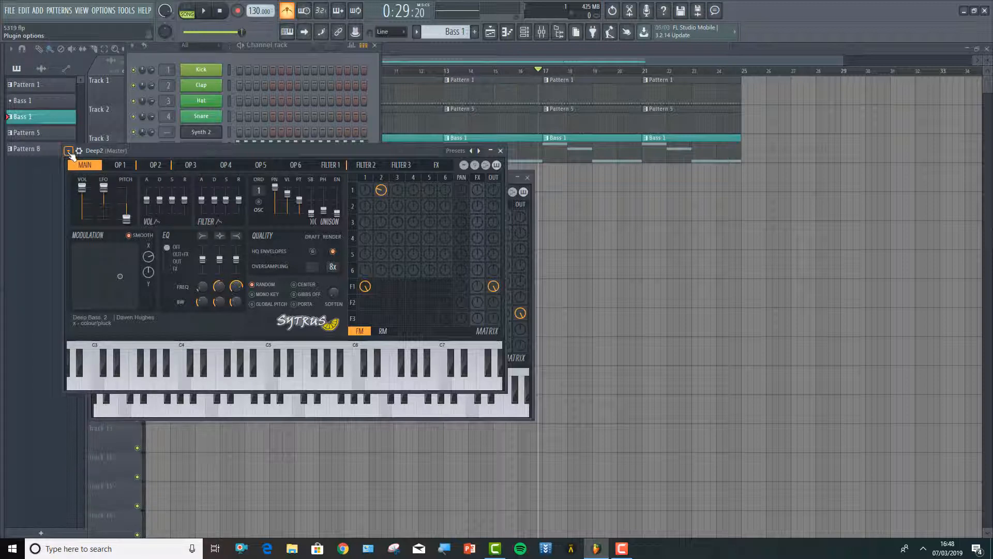
{"action": "left_click", "coordinate": [174, 139]}
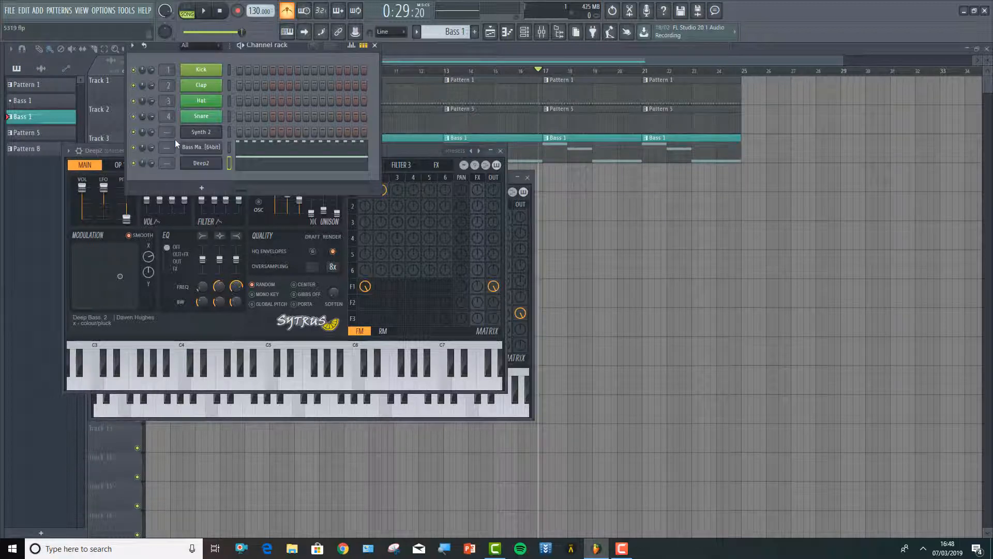
{"action": "left_click", "coordinate": [275, 368]}
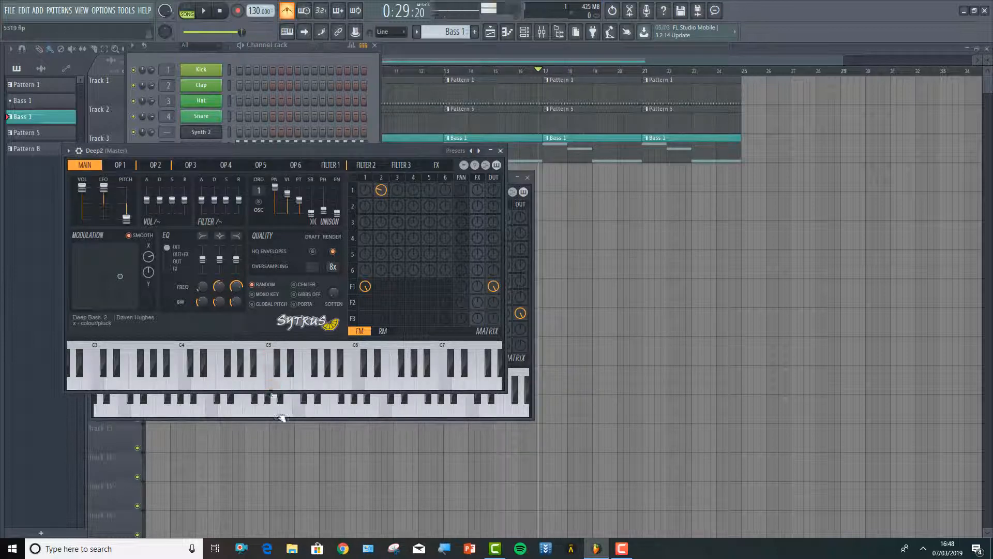
{"action": "left_click", "coordinate": [280, 416]}
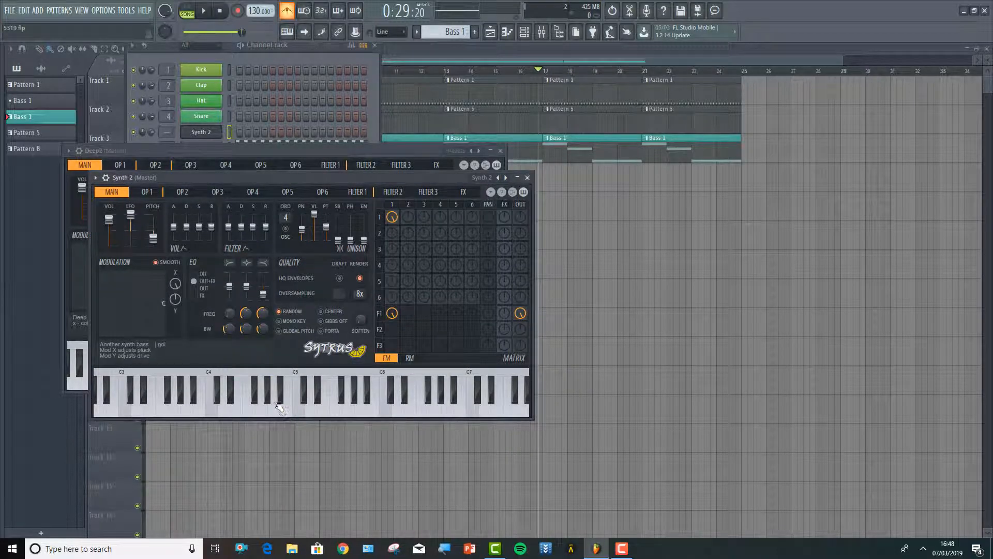
{"action": "left_click", "coordinate": [504, 151]}
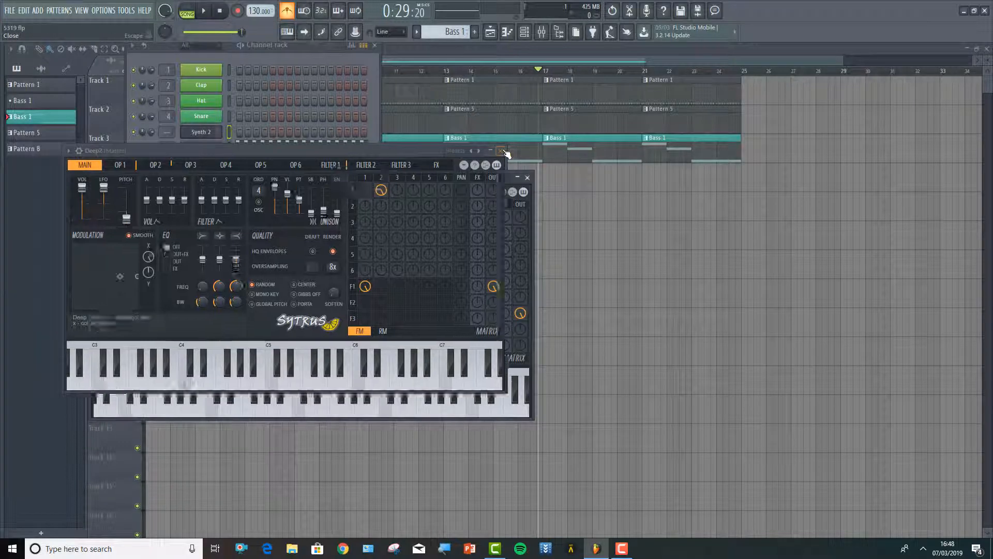
{"action": "left_click", "coordinate": [505, 151]}
Open the Deep2 channel's piano roll and audition keys around the bass notes and in the higher octaves
{"action": "left_click", "coordinate": [308, 56]}
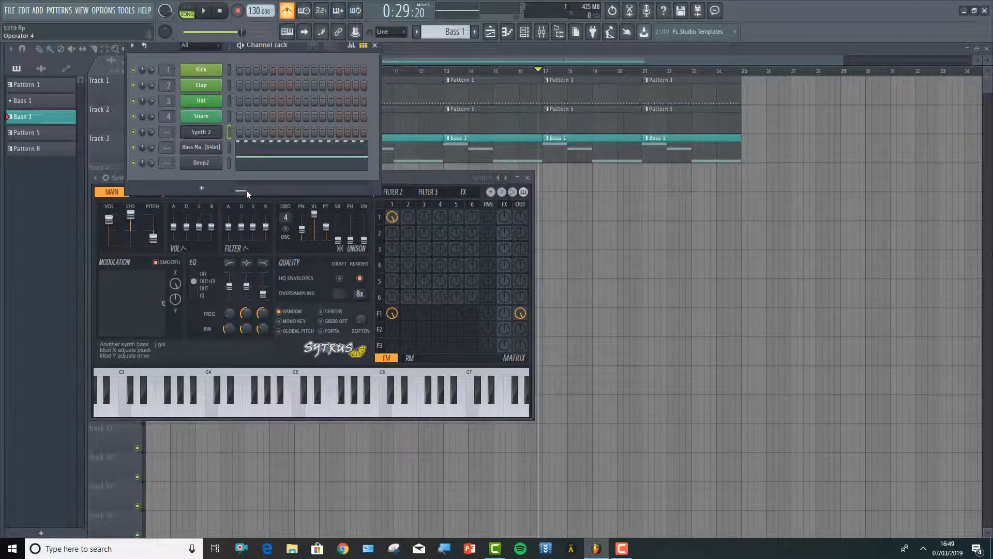
{"action": "right_click", "coordinate": [209, 163]}
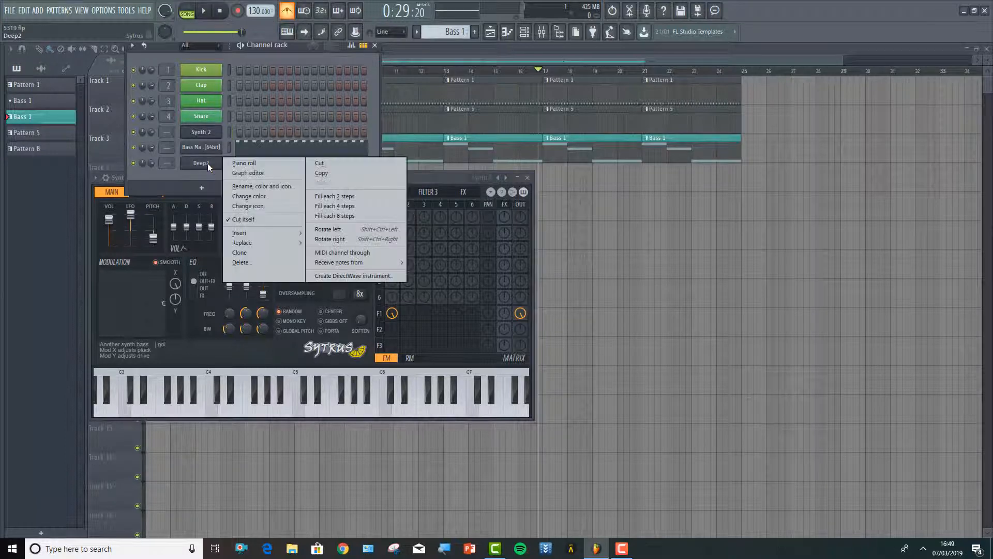
{"action": "left_click", "coordinate": [240, 163]}
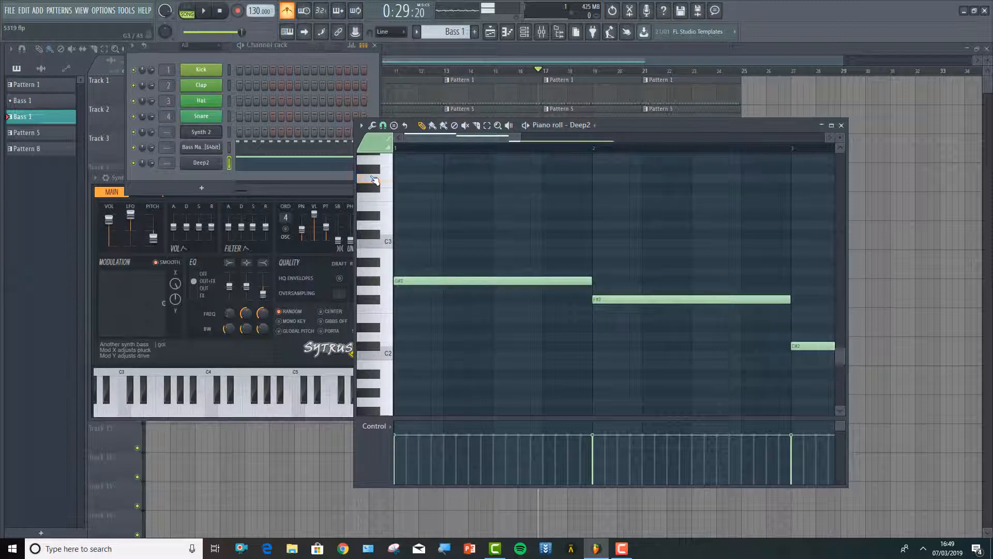
{"action": "left_click", "coordinate": [386, 292]}
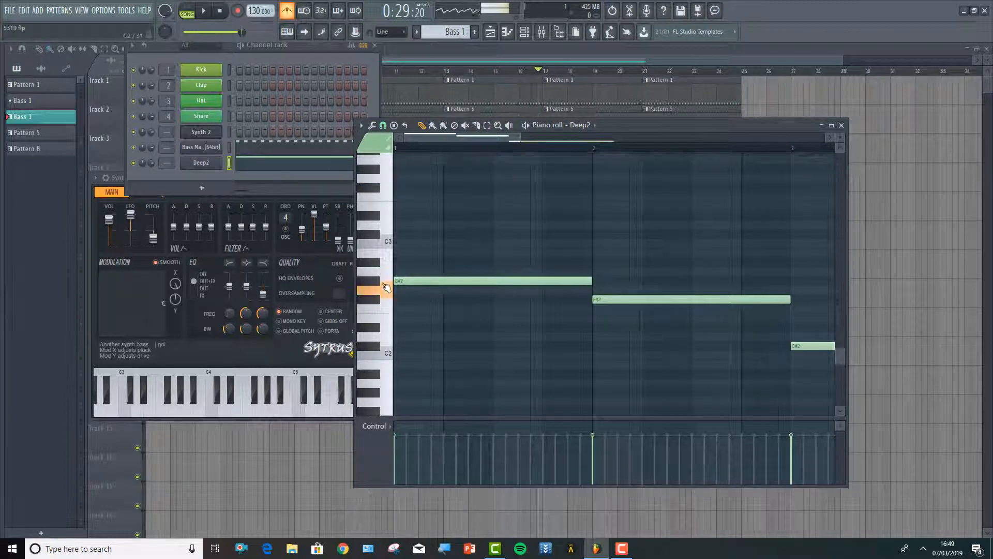
{"action": "left_click", "coordinate": [387, 278]}
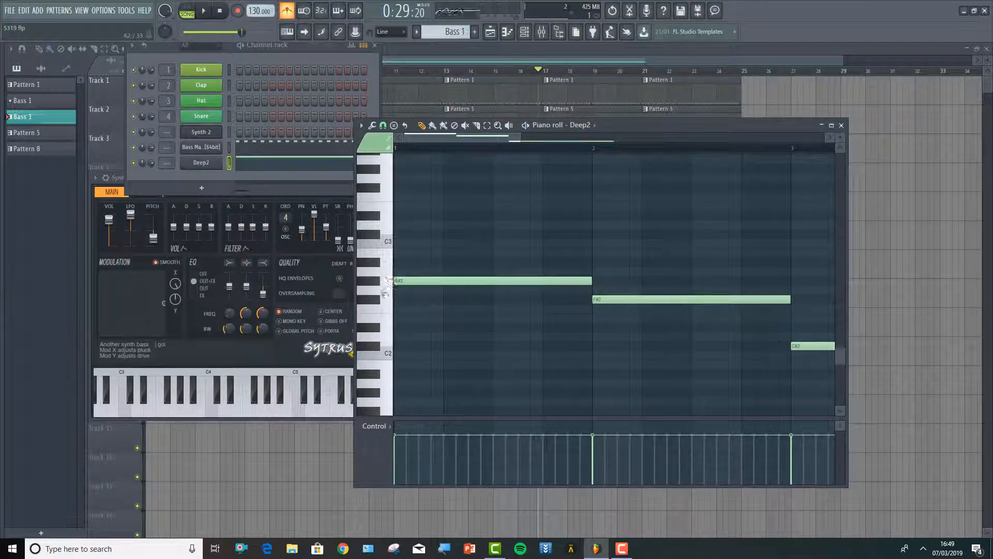
{"action": "left_click", "coordinate": [377, 283]}
{"action": "left_click", "coordinate": [376, 300]}
{"action": "scroll", "coordinate": [382, 293], "scroll_direction": "up", "scroll_amount": 6}
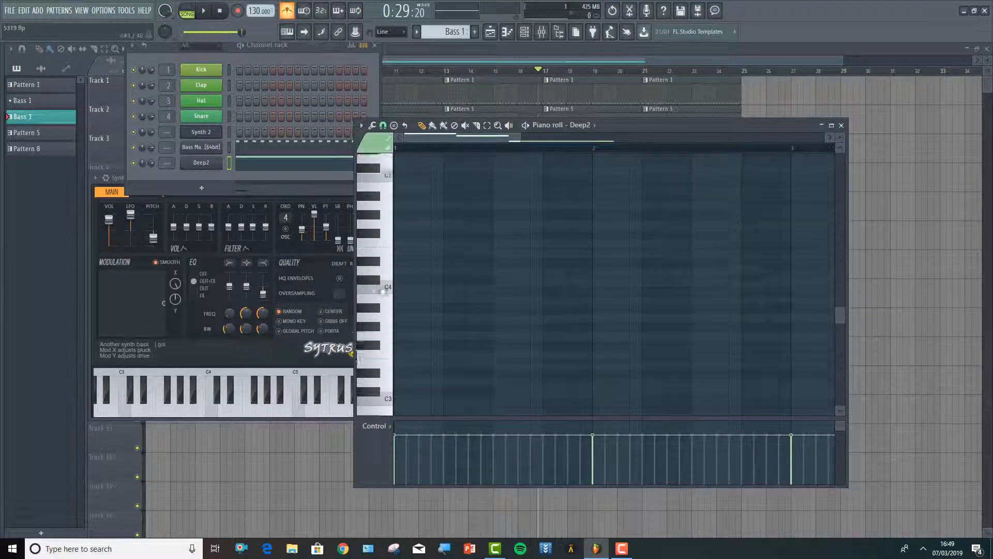
{"action": "left_click", "coordinate": [386, 227]}
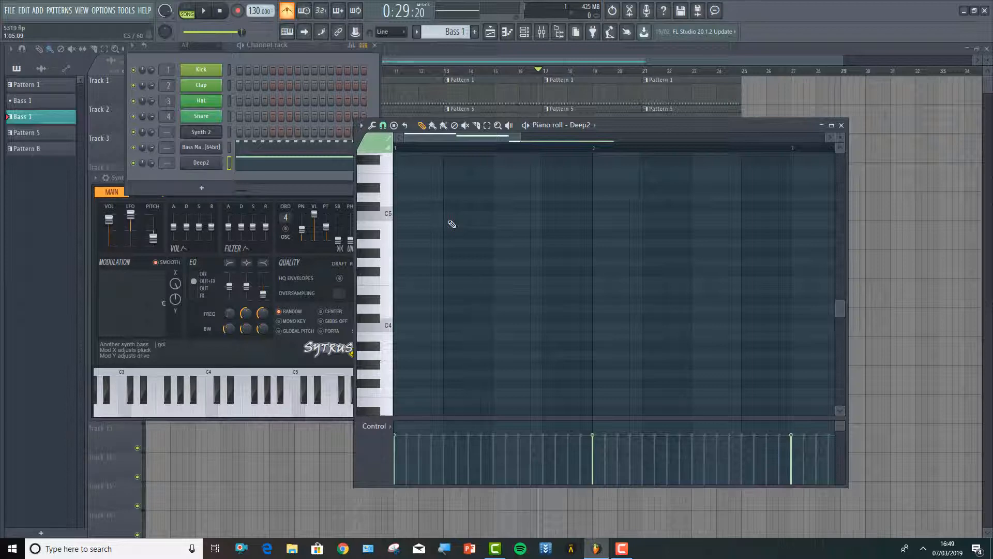
Paste the copied Bass Master notes into the Deep2 piano roll and move them up one octave above the long bass notes
{"action": "key", "text": "ctrl+v"}
{"action": "scroll", "coordinate": [495, 194], "scroll_direction": "down", "scroll_amount": 6}
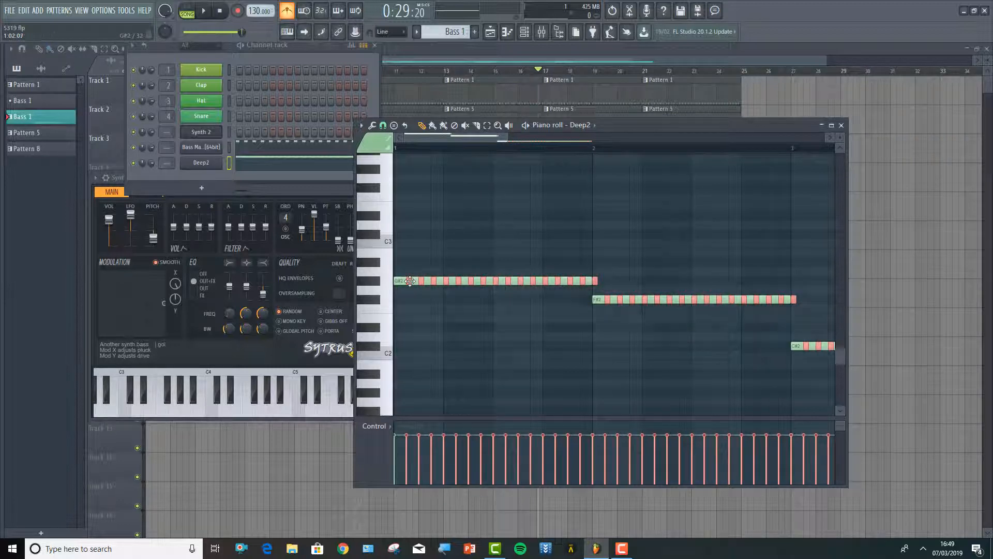
{"action": "left_click_drag", "start_coordinate": [409, 281], "coordinate": [386, 164]}
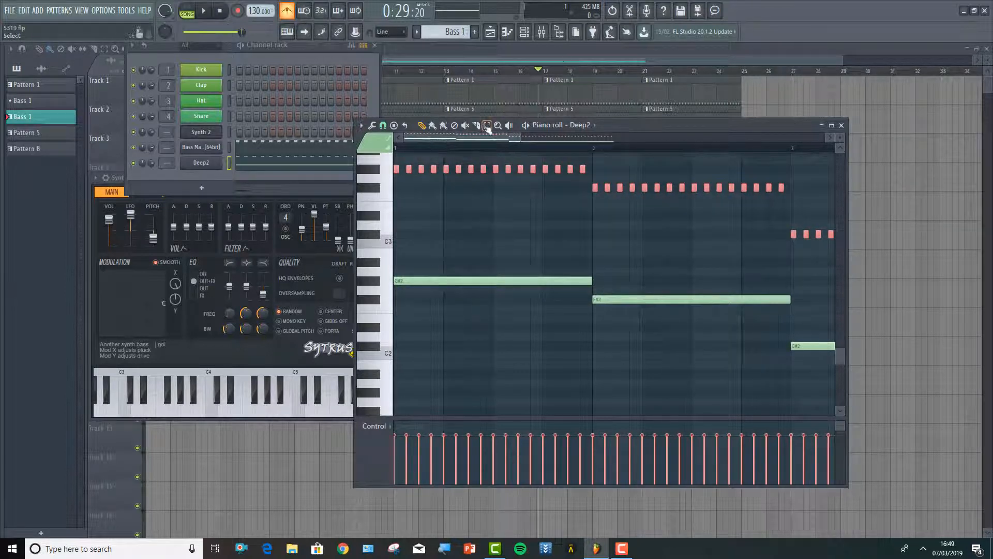
Play the pattern and raise the pasted short notes in the Deep2 piano roll by another octave, closing the piano roll
{"action": "key", "text": "space"}
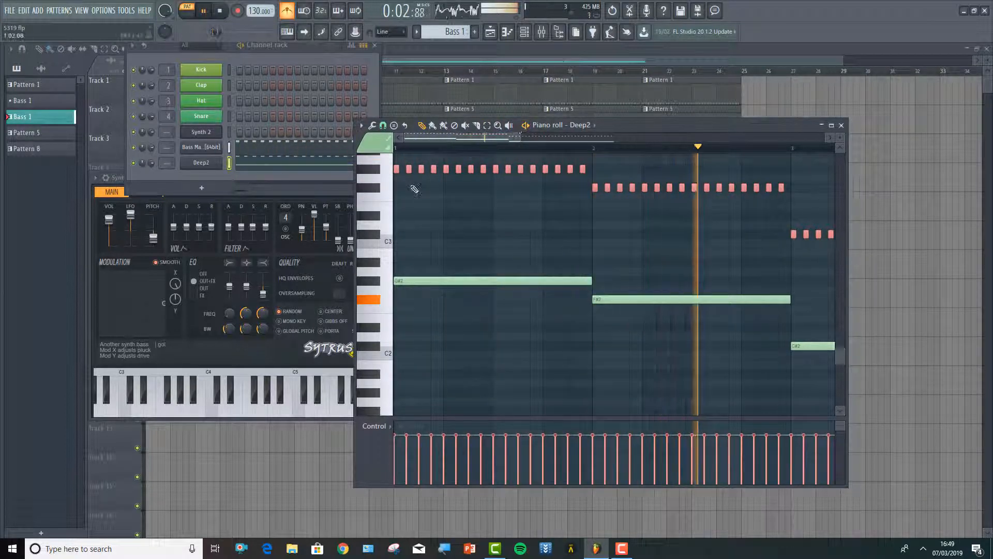
{"action": "scroll", "coordinate": [397, 212], "scroll_direction": "up", "scroll_amount": 3}
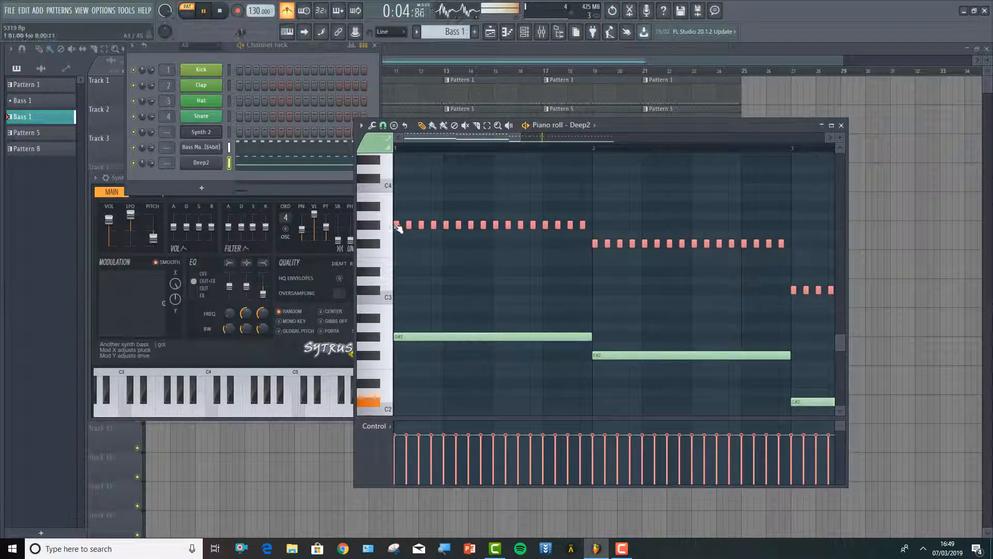
{"action": "left_click_drag", "start_coordinate": [394, 225], "coordinate": [369, 193]}
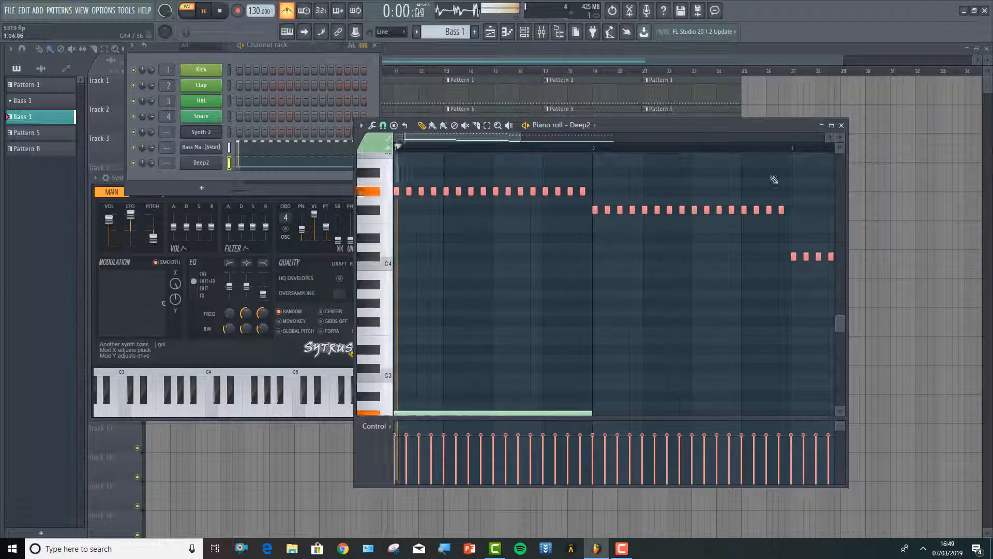
{"action": "left_click", "coordinate": [841, 124]}
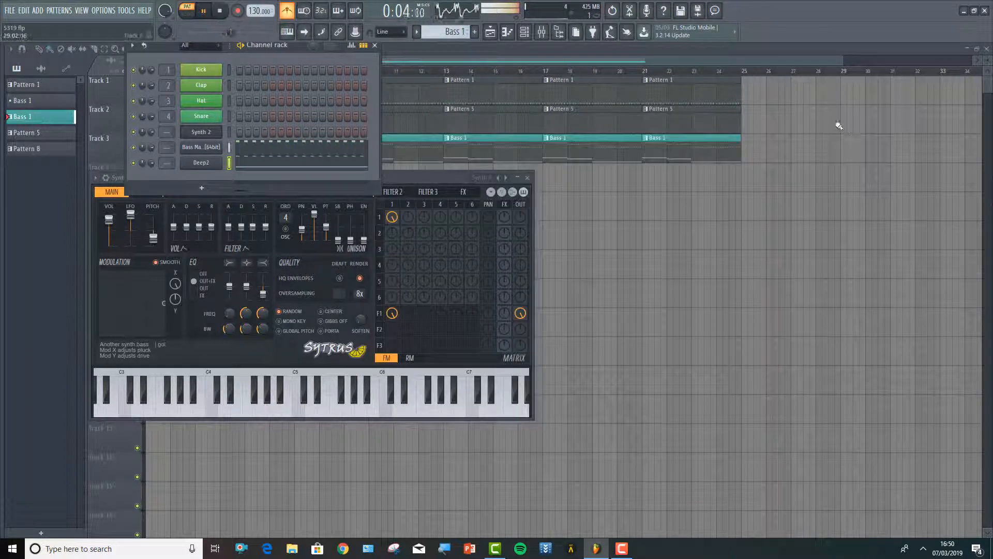
Replace the Bass Master channel's instrument with Sytrus
{"action": "right_click", "coordinate": [198, 149]}
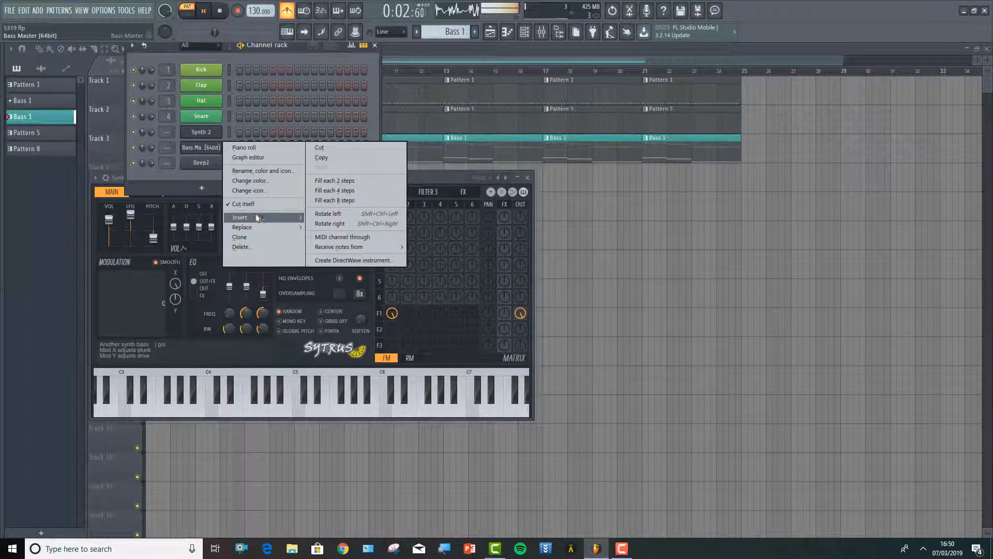
{"action": "mouse_move", "coordinate": [262, 226]}
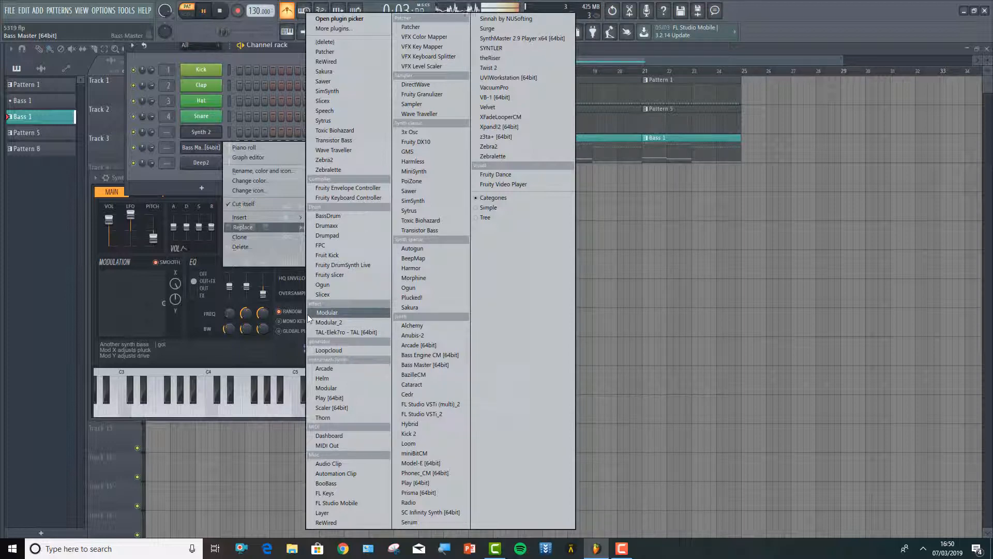
{"action": "left_click", "coordinate": [325, 121]}
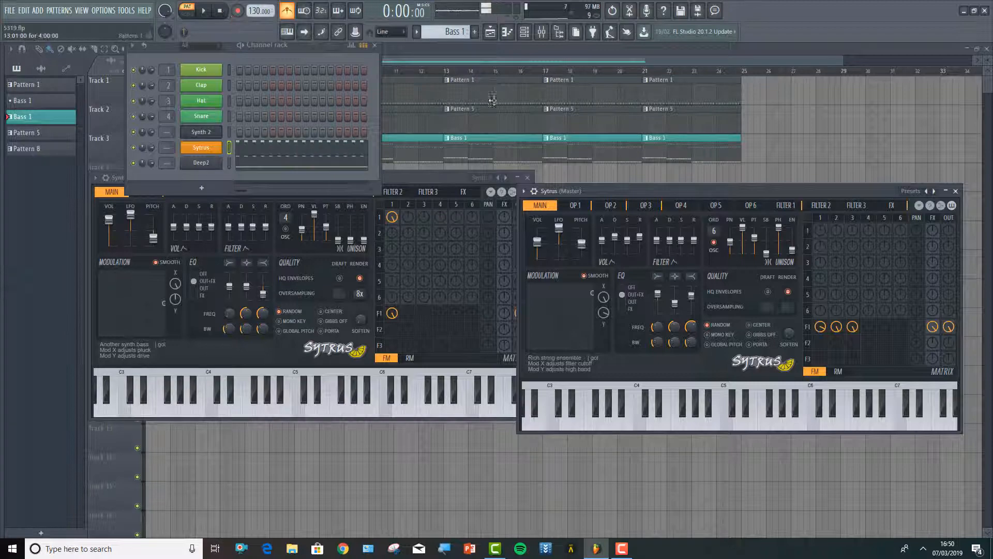
Play the arrangement and go through the patterns in the channel rack, making Pattern 5 the active pattern
{"action": "left_click", "coordinate": [404, 47]}
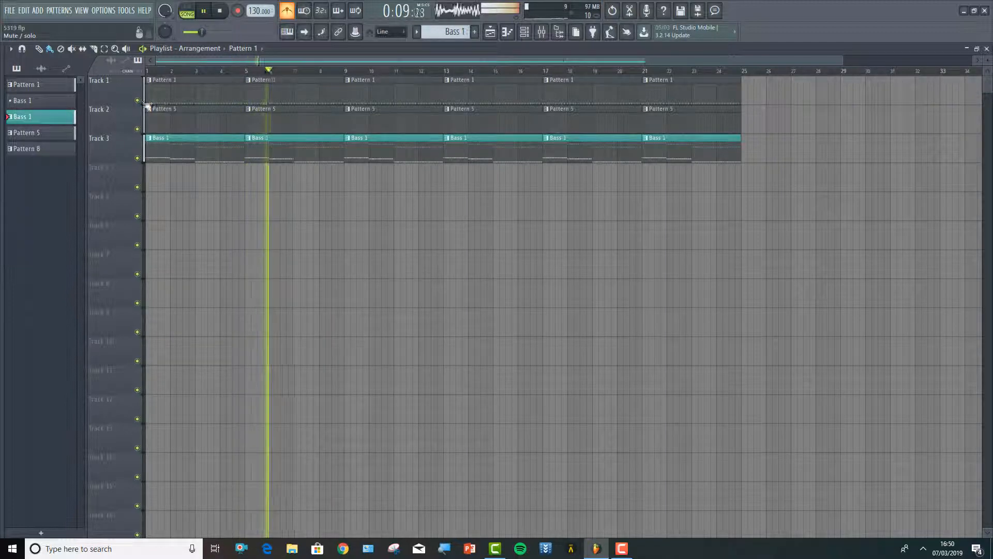
{"action": "left_click", "coordinate": [524, 31]}
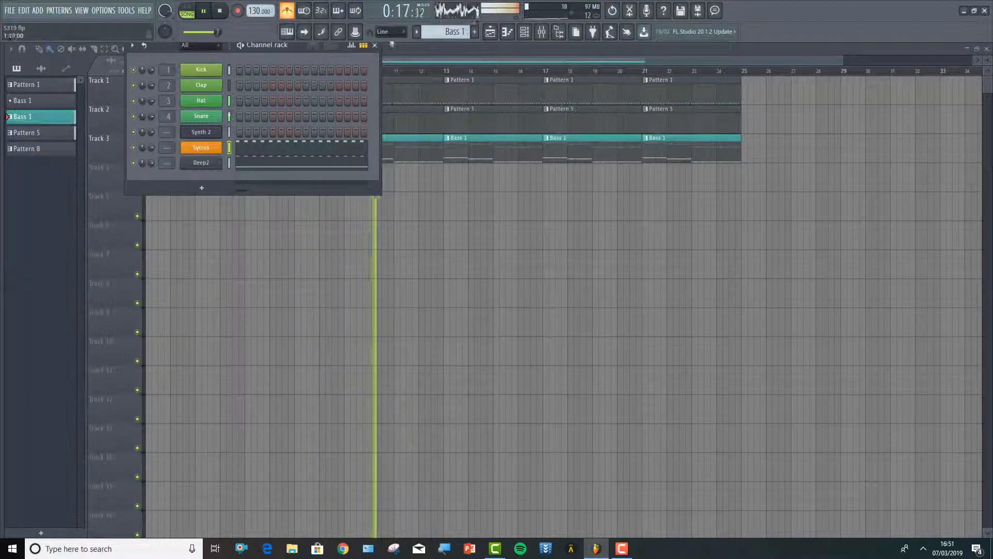
{"action": "left_click", "coordinate": [417, 32]}
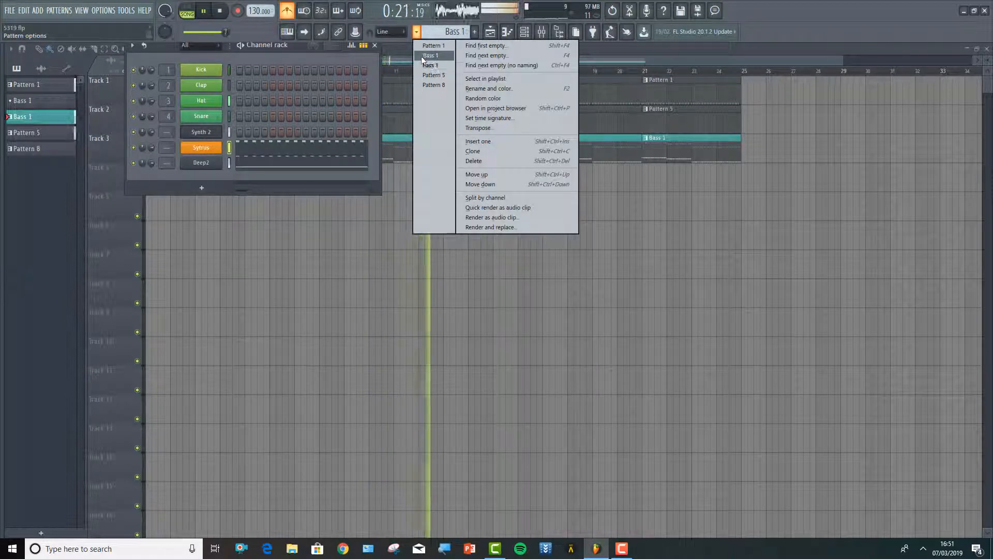
{"action": "left_click", "coordinate": [421, 56]}
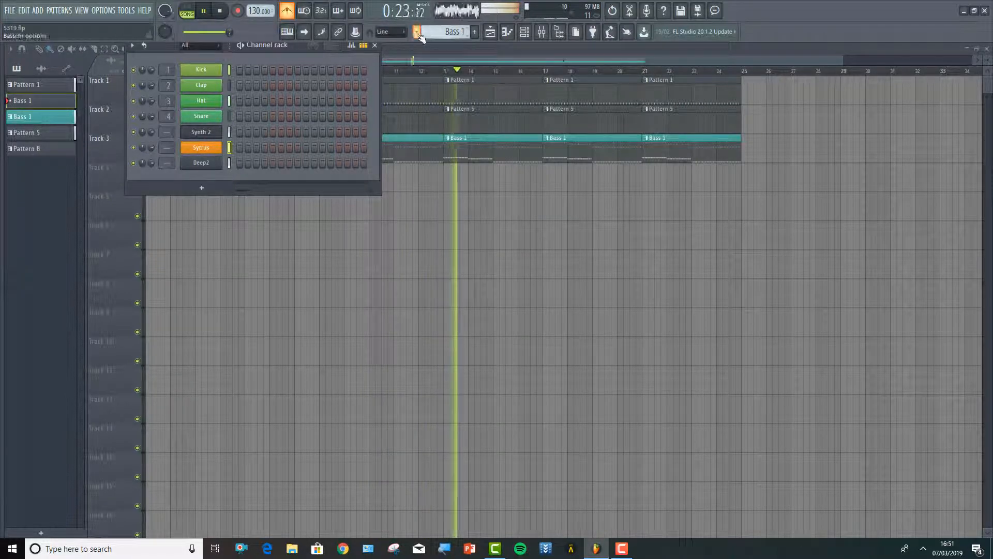
{"action": "left_click", "coordinate": [416, 32]}
{"action": "left_click", "coordinate": [419, 45]}
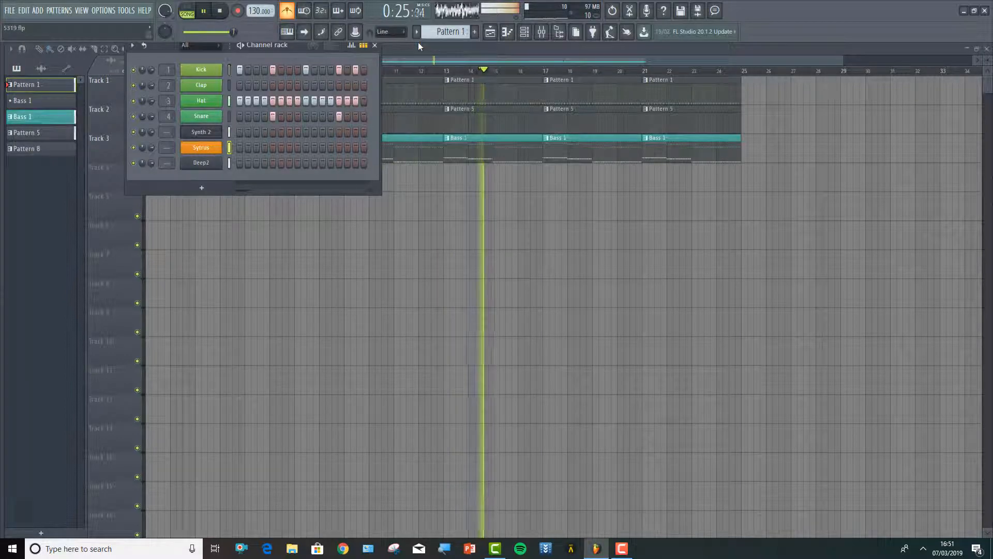
{"action": "left_click", "coordinate": [417, 33]}
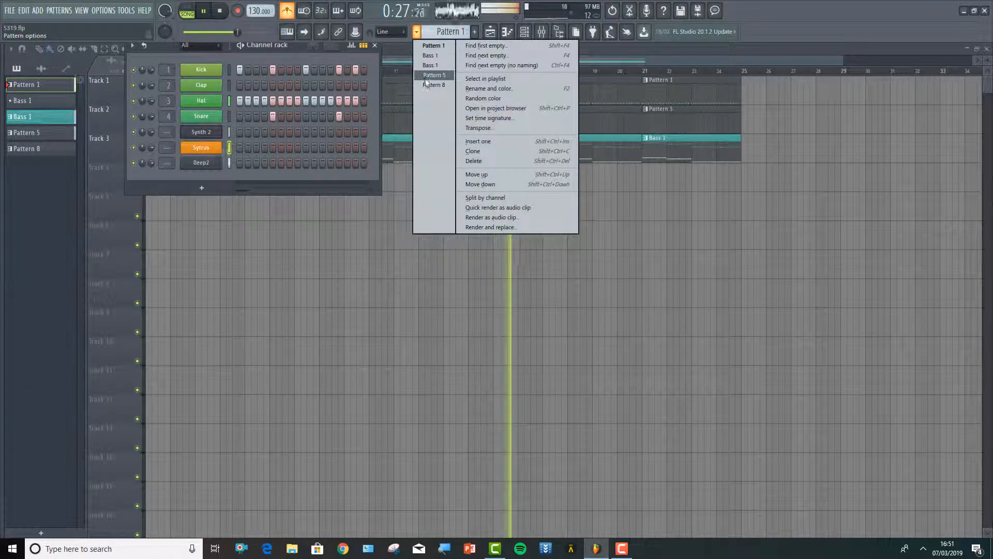
{"action": "left_click", "coordinate": [428, 75]}
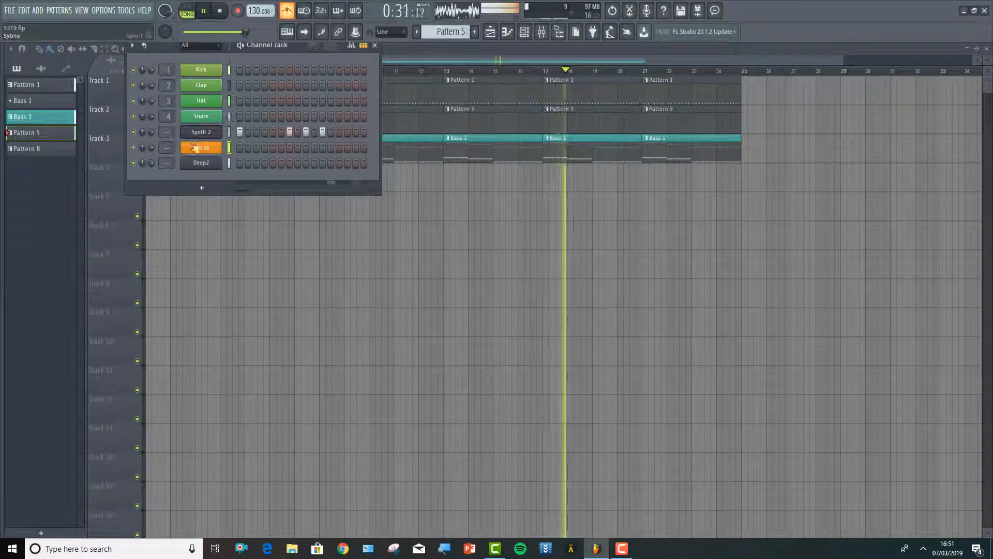
Load the Classic preset from the Plucked category into the Synth 2 channel's Sytrus
{"action": "left_click", "coordinate": [201, 133]}
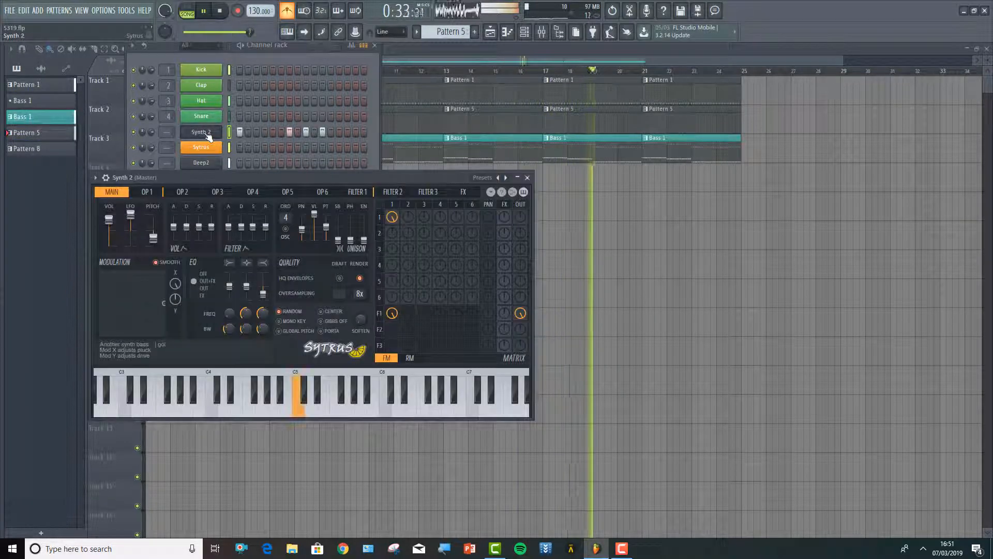
{"action": "left_click", "coordinate": [96, 178]}
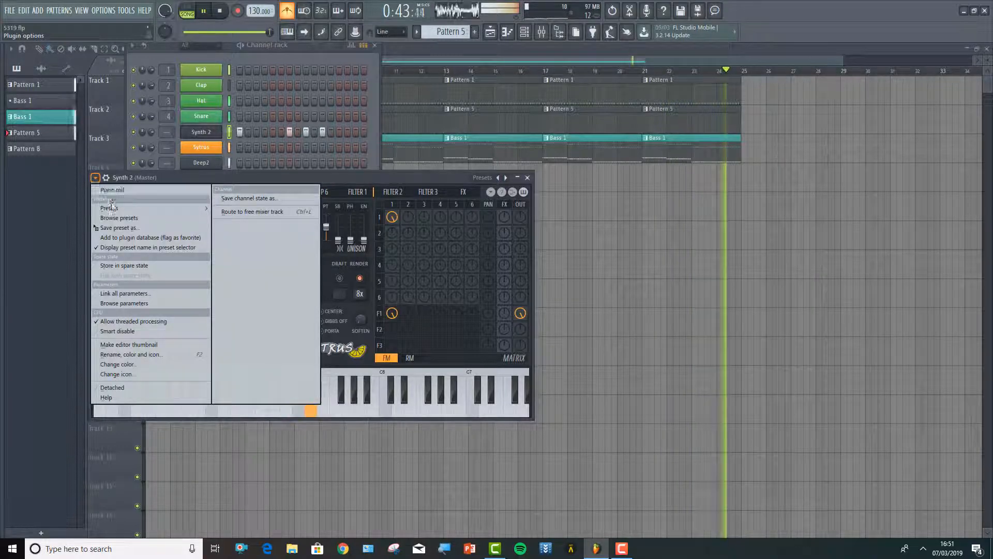
{"action": "mouse_move", "coordinate": [117, 206]}
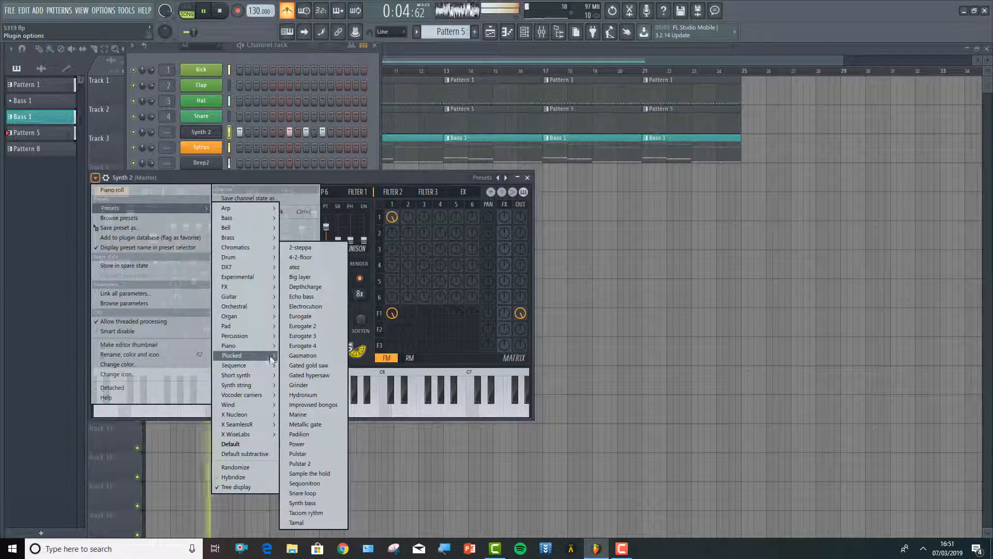
{"action": "mouse_move", "coordinate": [264, 355]}
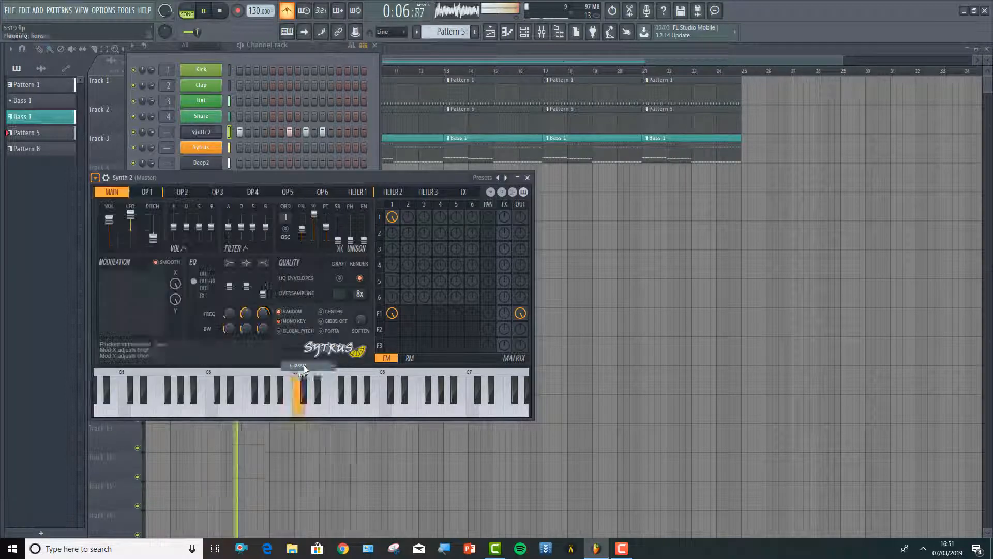
{"action": "left_click", "coordinate": [304, 366]}
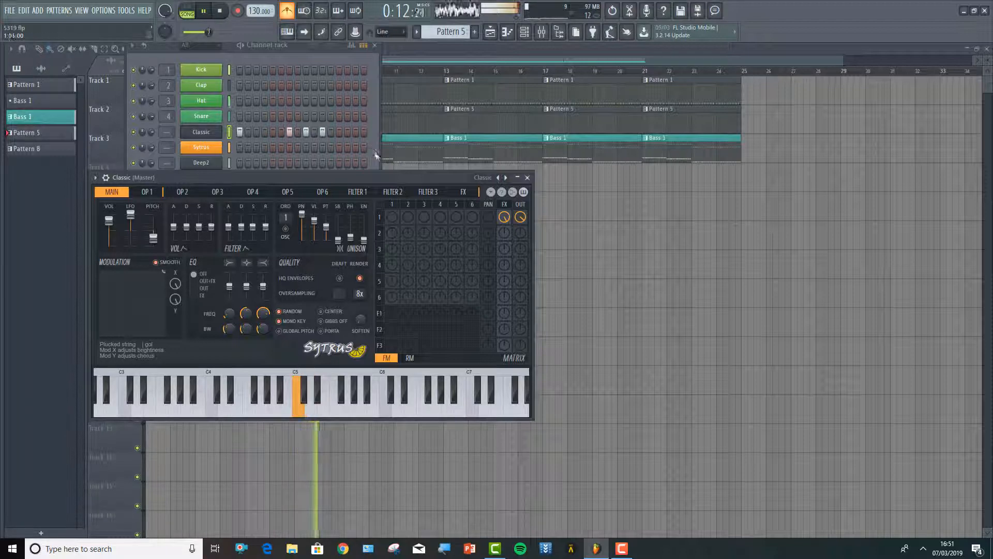
Clone the Deep2 channel and replace the clone's instrument with Sytrus
{"action": "left_click", "coordinate": [375, 155]}
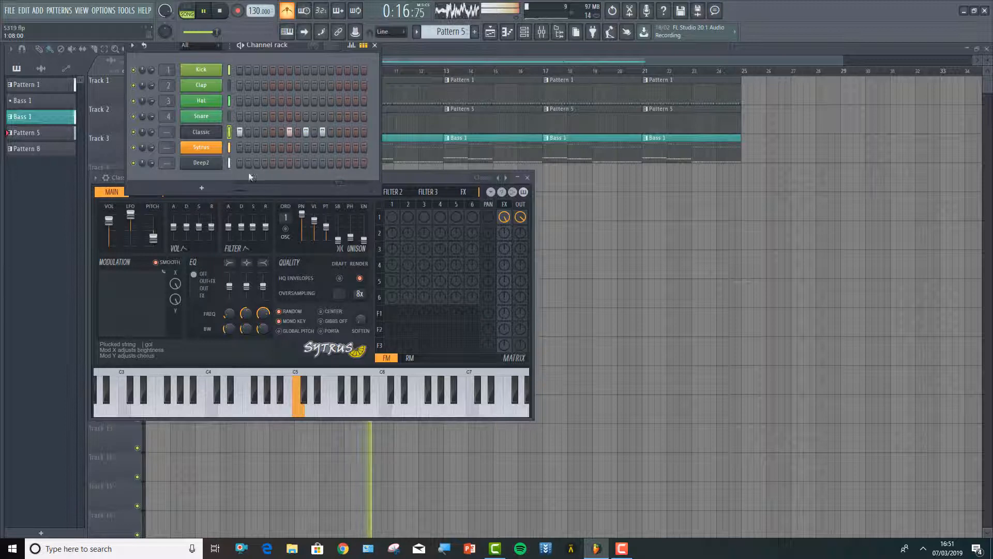
{"action": "right_click", "coordinate": [207, 168]}
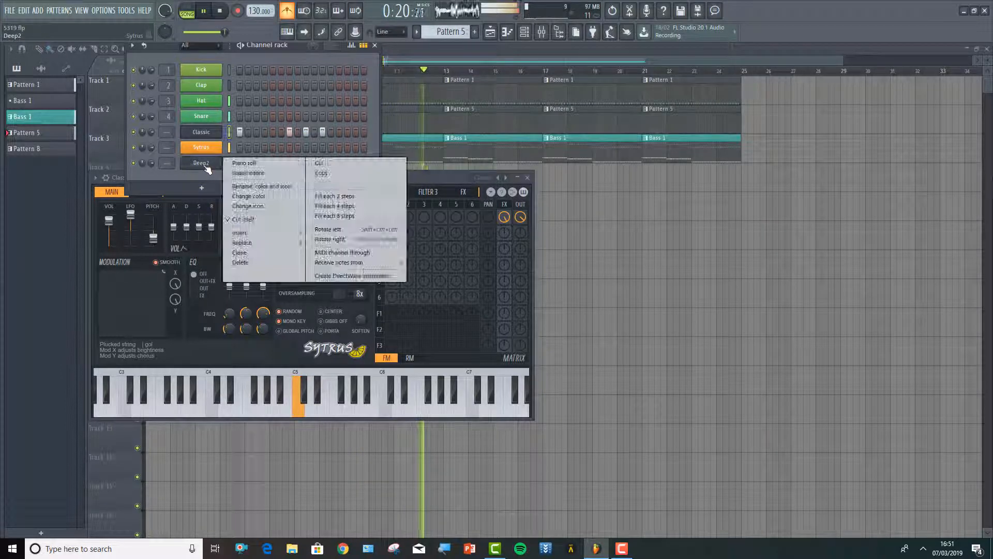
{"action": "left_click", "coordinate": [271, 252]}
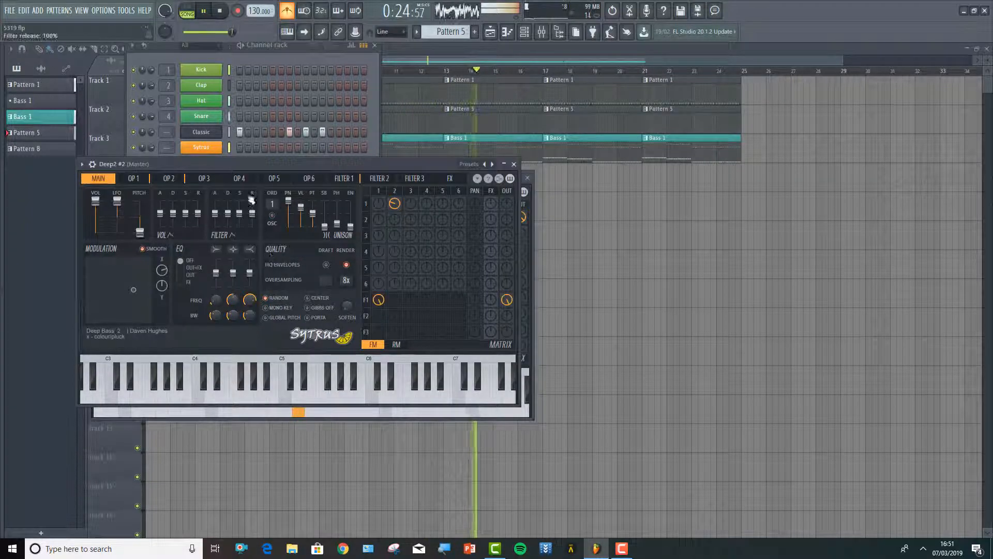
{"action": "left_click", "coordinate": [180, 137]}
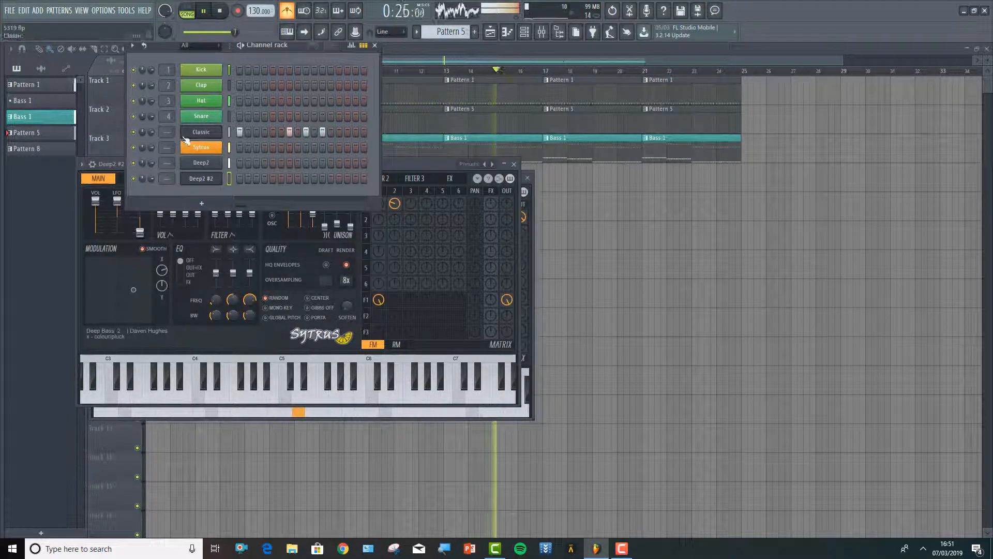
{"action": "right_click", "coordinate": [218, 180]}
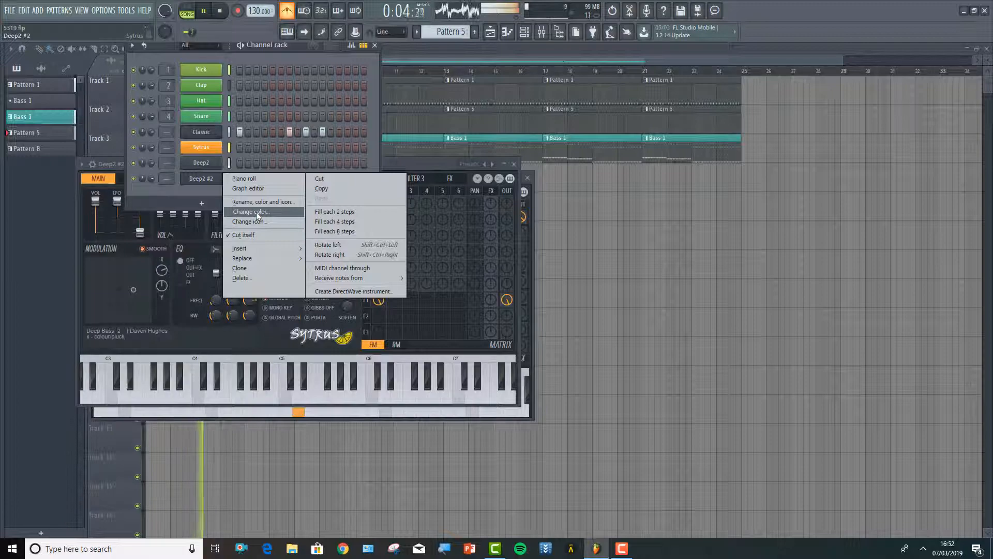
{"action": "mouse_move", "coordinate": [262, 258]}
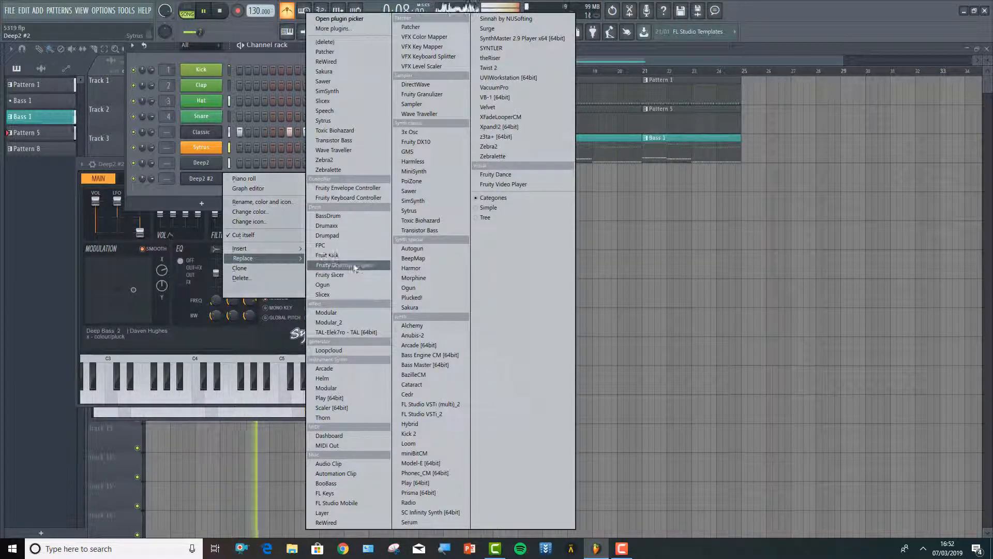
{"action": "left_click", "coordinate": [331, 120]}
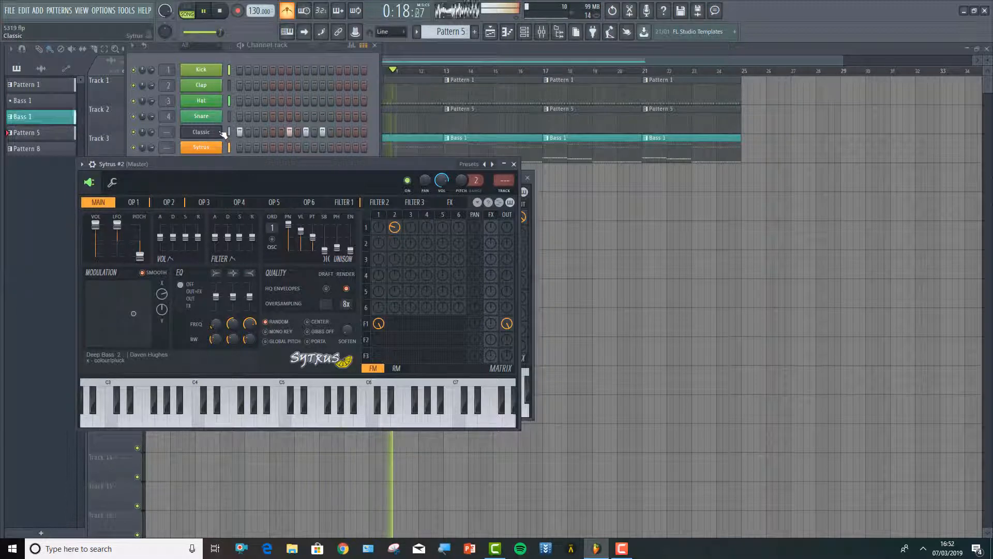
Check the Deep2 channel's instrument window and close it
{"action": "left_click", "coordinate": [248, 132]}
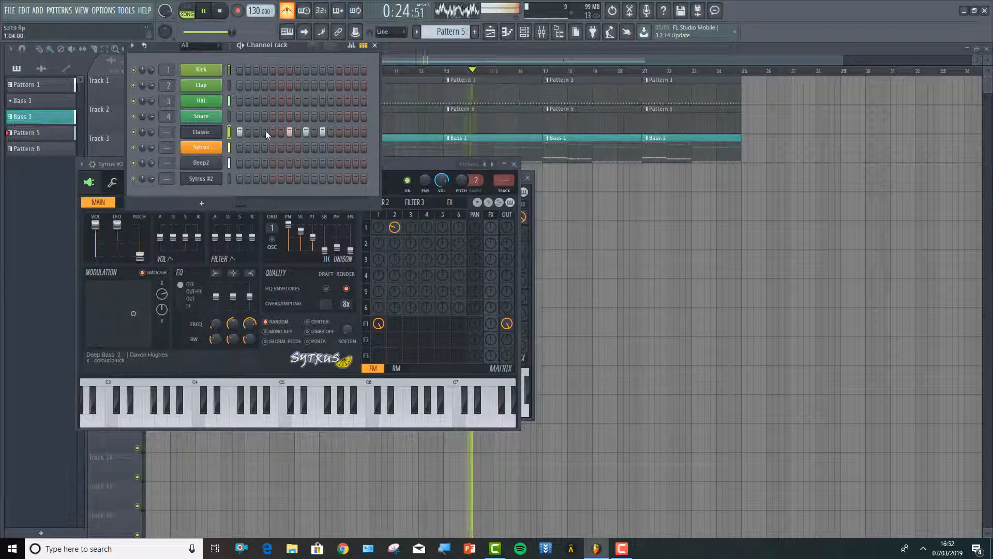
{"action": "right_click", "coordinate": [208, 179]}
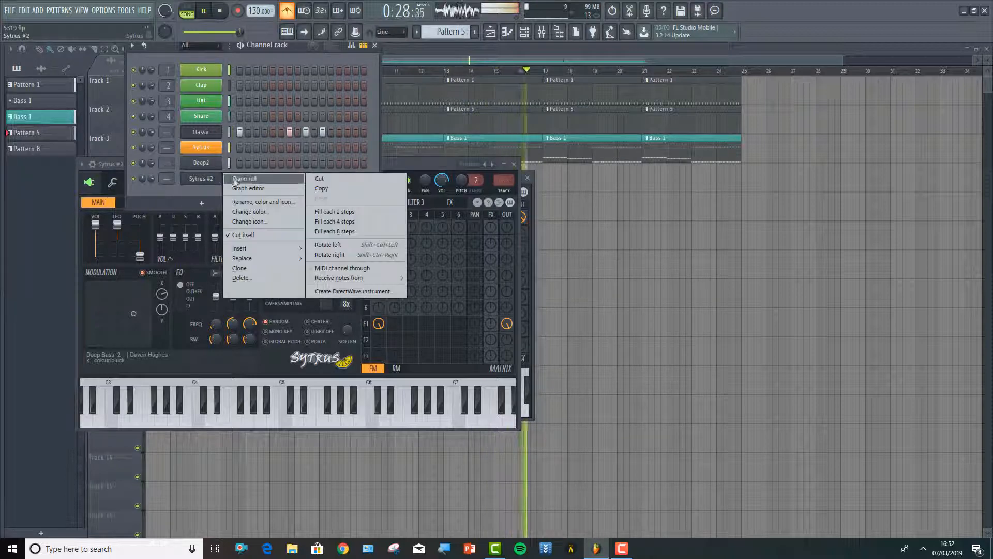
{"action": "left_click", "coordinate": [207, 163]}
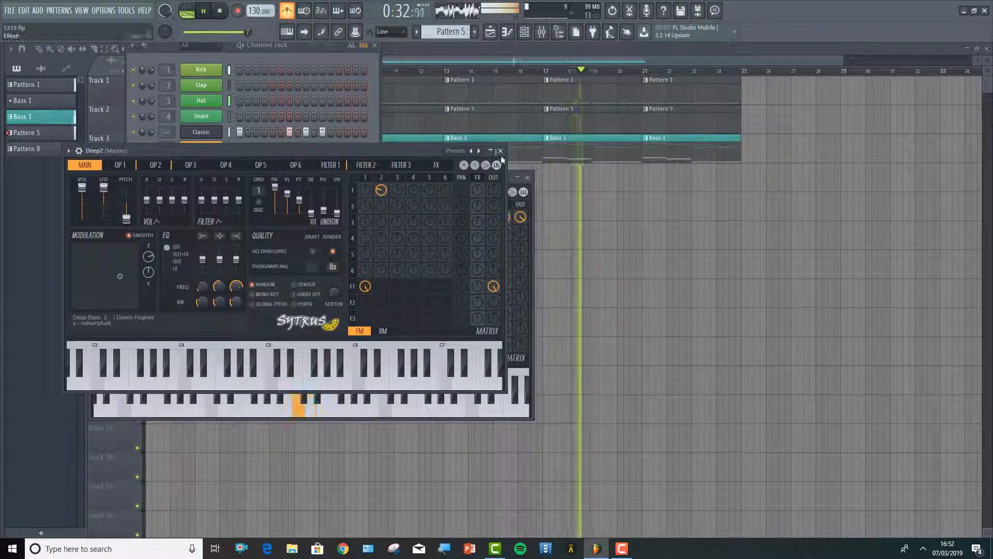
{"action": "left_click", "coordinate": [501, 151]}
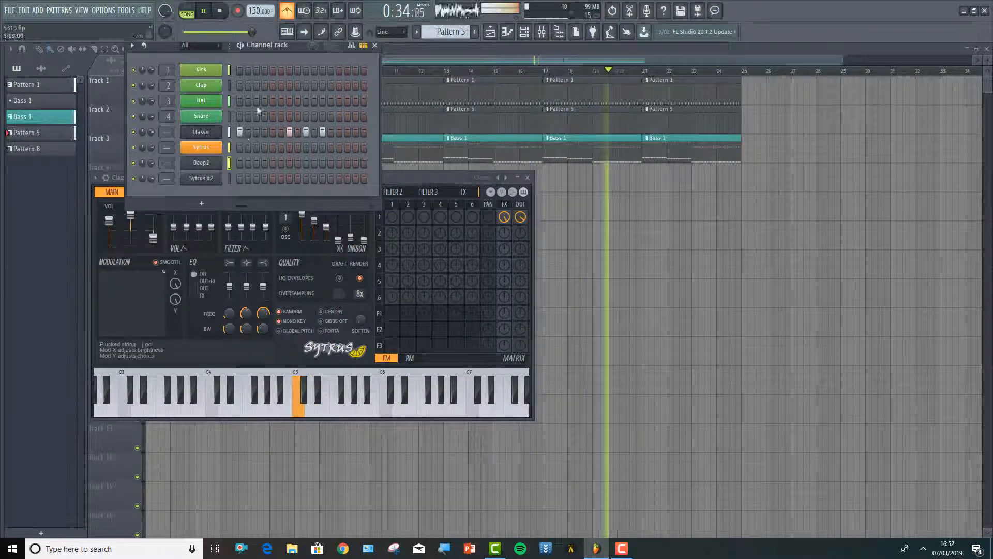
Switch to the teal Bass 1 pattern and open the Deep2 channel's piano roll
{"action": "left_click", "coordinate": [416, 32]}
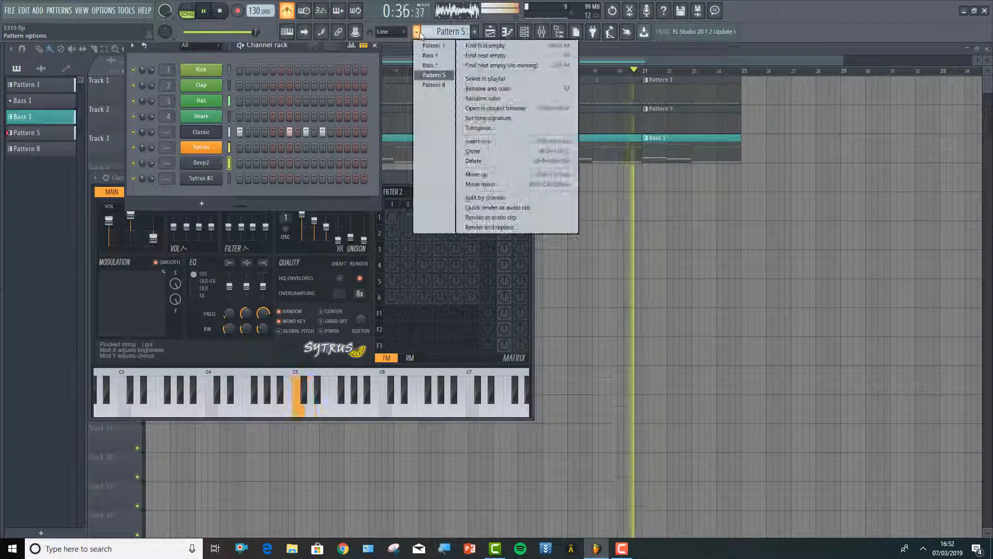
{"action": "left_click", "coordinate": [423, 63]}
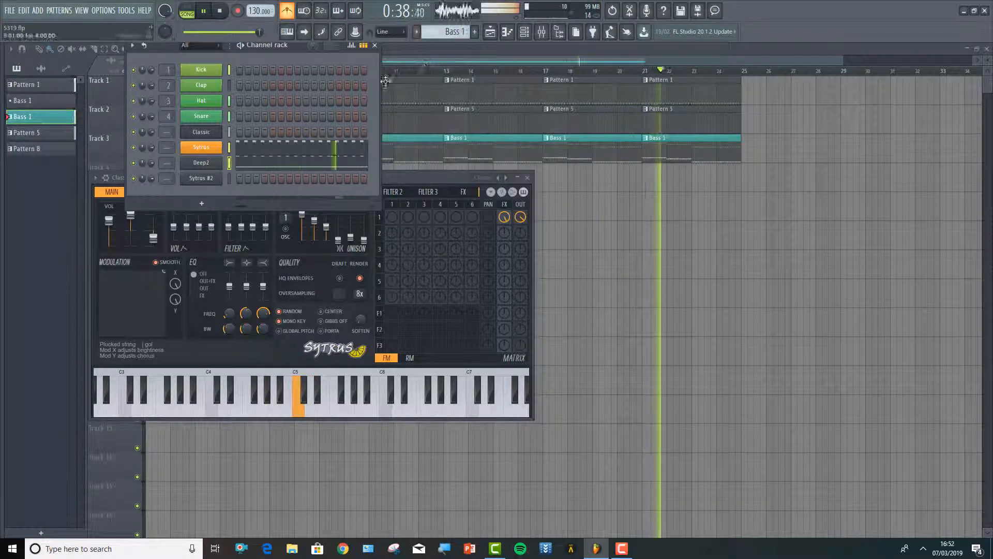
{"action": "right_click", "coordinate": [201, 162]}
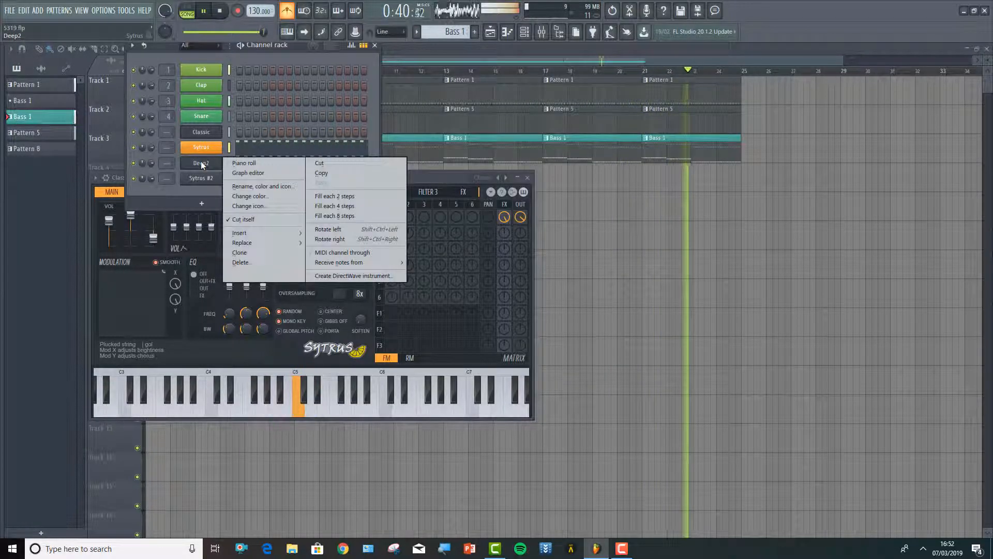
{"action": "left_click", "coordinate": [238, 163]}
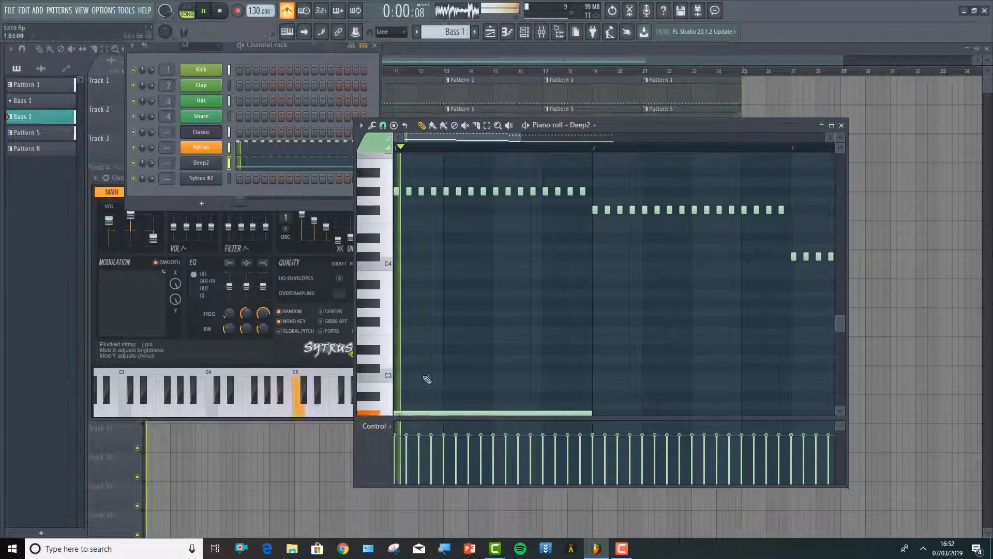
Select only the long bass notes in the Deep2 piano roll and raise them by one octave
{"action": "scroll", "coordinate": [423, 372], "scroll_direction": "down", "scroll_amount": 1}
{"action": "scroll", "coordinate": [424, 372], "scroll_direction": "down", "scroll_amount": 1}
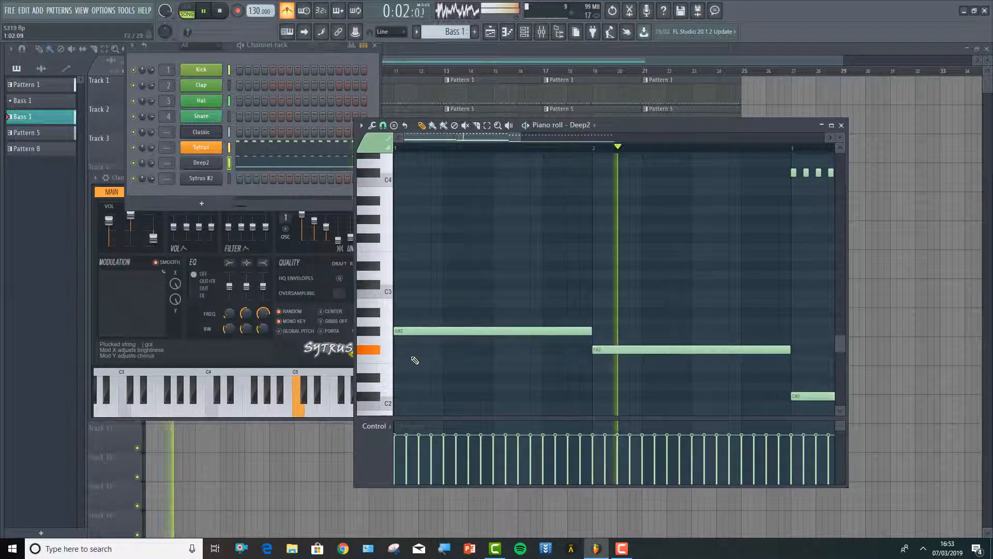
{"action": "key", "text": "ctrl+a"}
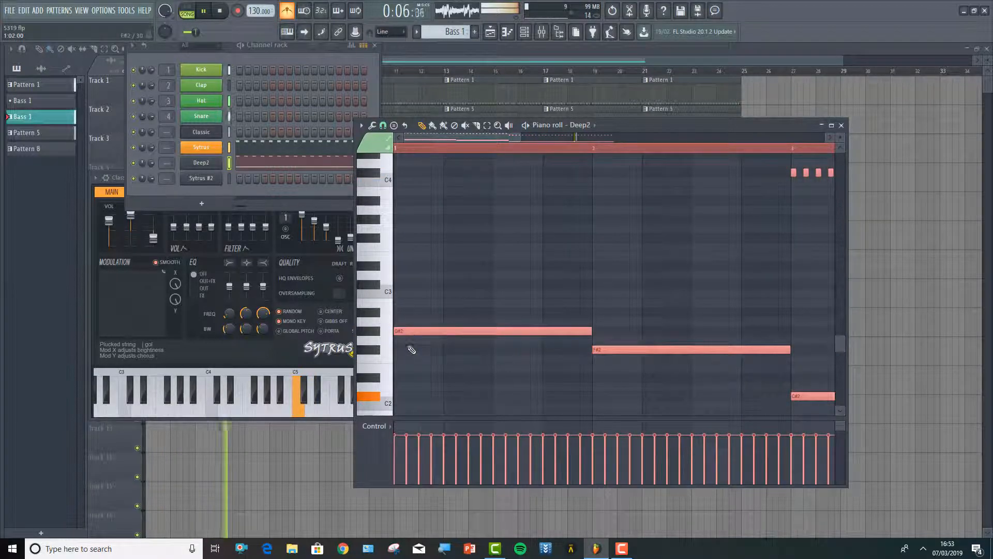
{"action": "key", "text": "ctrl+d"}
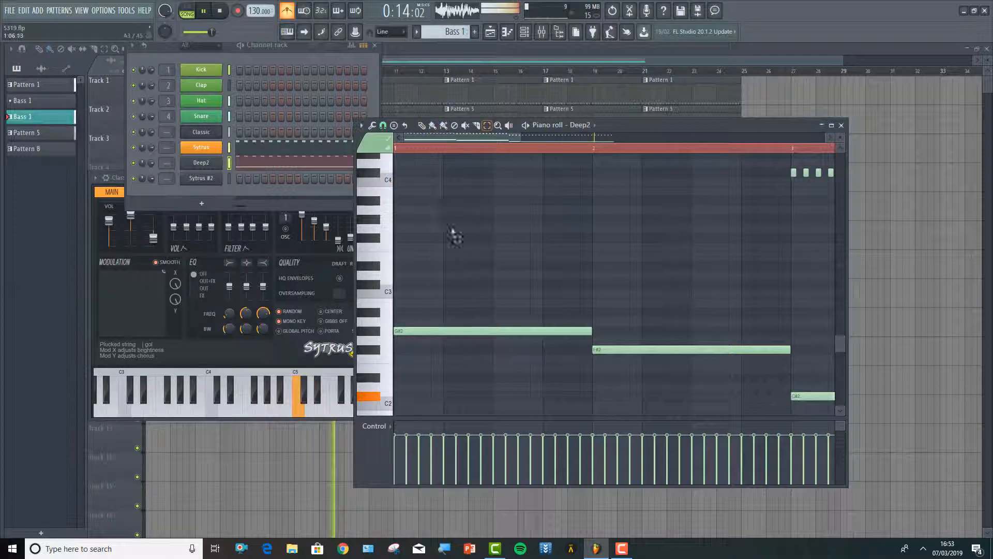
{"action": "left_click_drag", "start_coordinate": [431, 291], "coordinate": [841, 333]}
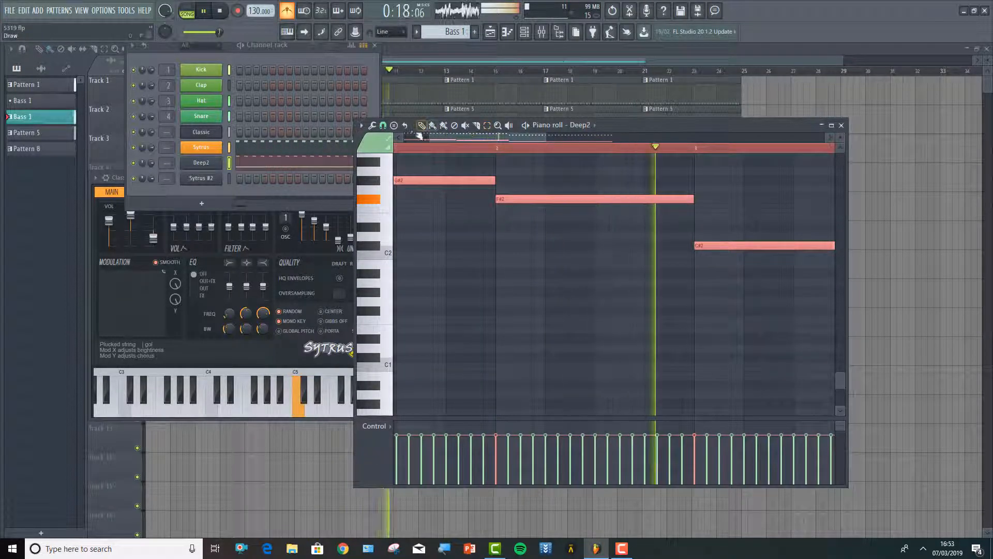
{"action": "left_click_drag", "start_coordinate": [433, 138], "coordinate": [387, 138]}
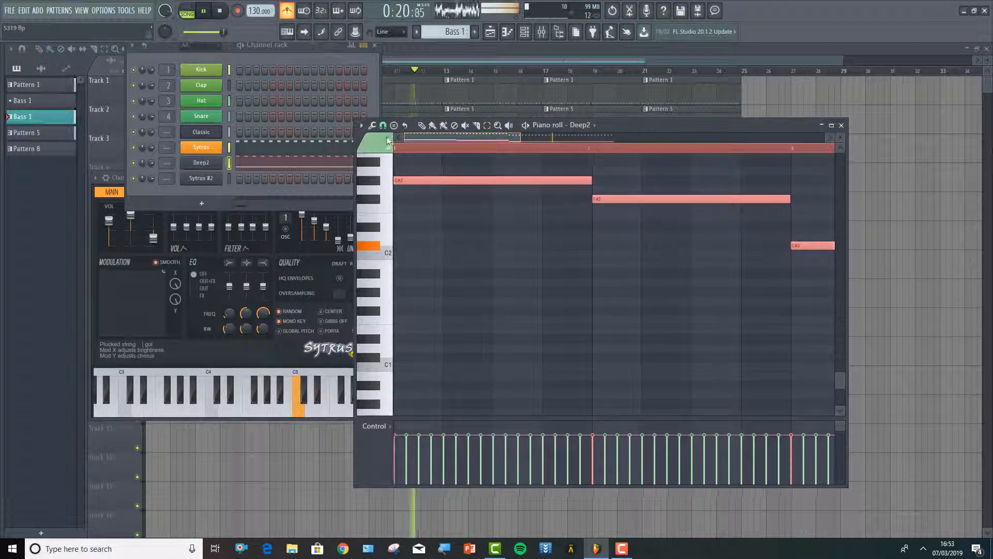
{"action": "scroll", "coordinate": [449, 235], "scroll_direction": "up", "scroll_amount": 3}
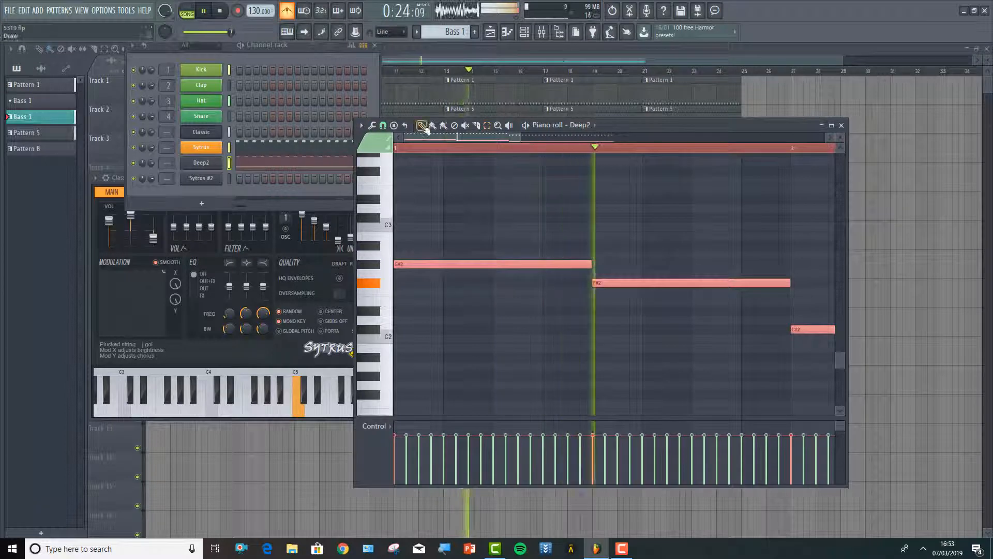
{"action": "scroll", "coordinate": [433, 222], "scroll_direction": "up", "scroll_amount": 2}
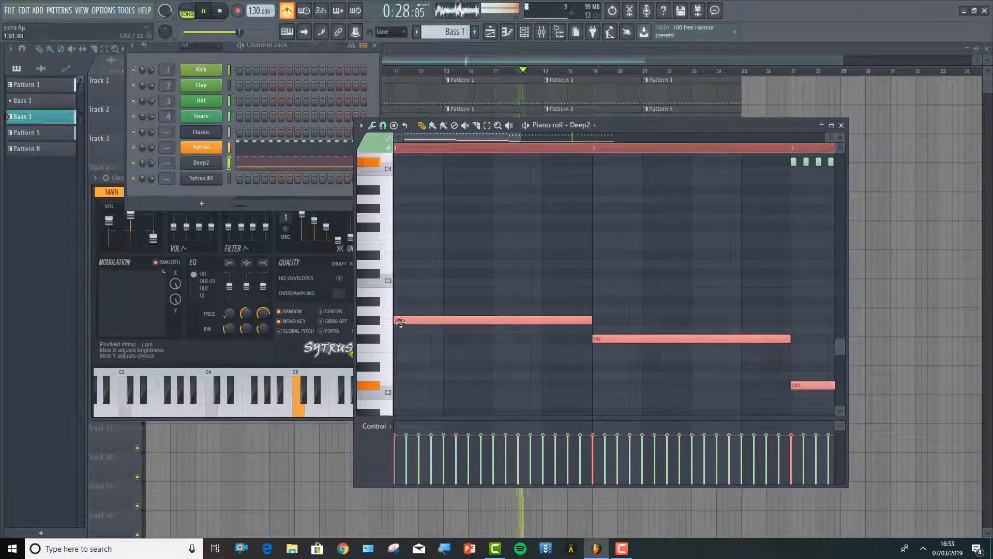
{"action": "left_click_drag", "start_coordinate": [400, 322], "coordinate": [363, 213]}
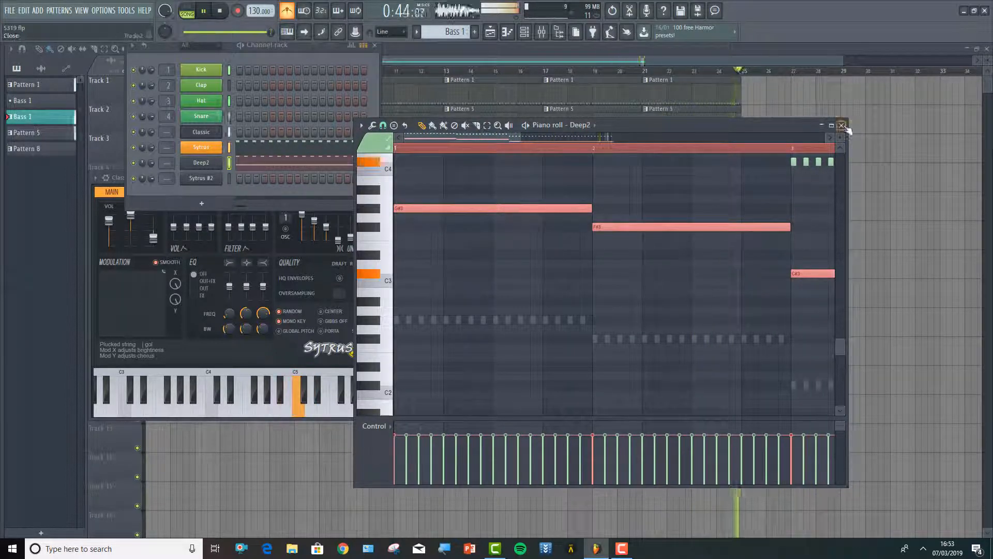
Close the Deep2 piano roll, then rename the Classic channel Acid Line and colour it blue
{"action": "left_click", "coordinate": [842, 126]}
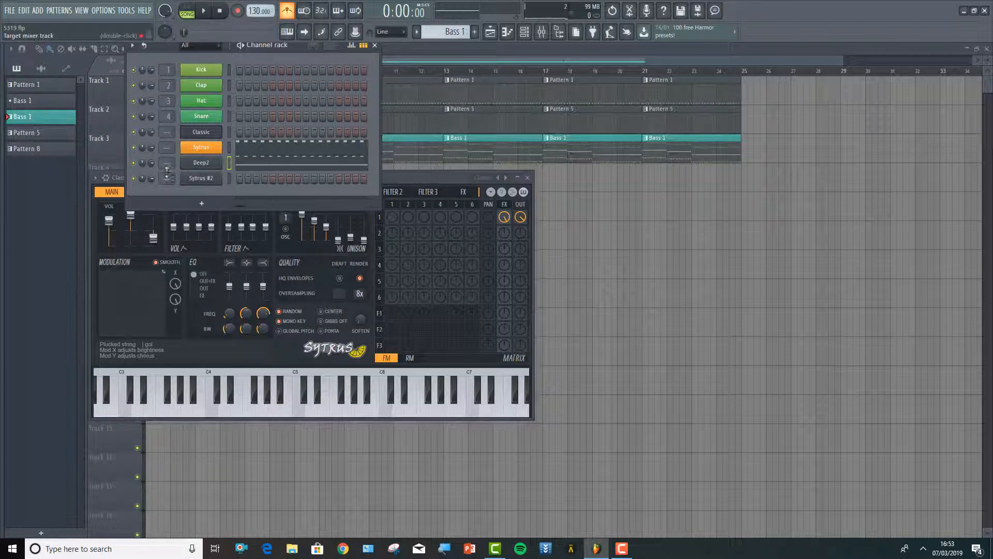
{"action": "right_click", "coordinate": [199, 136]}
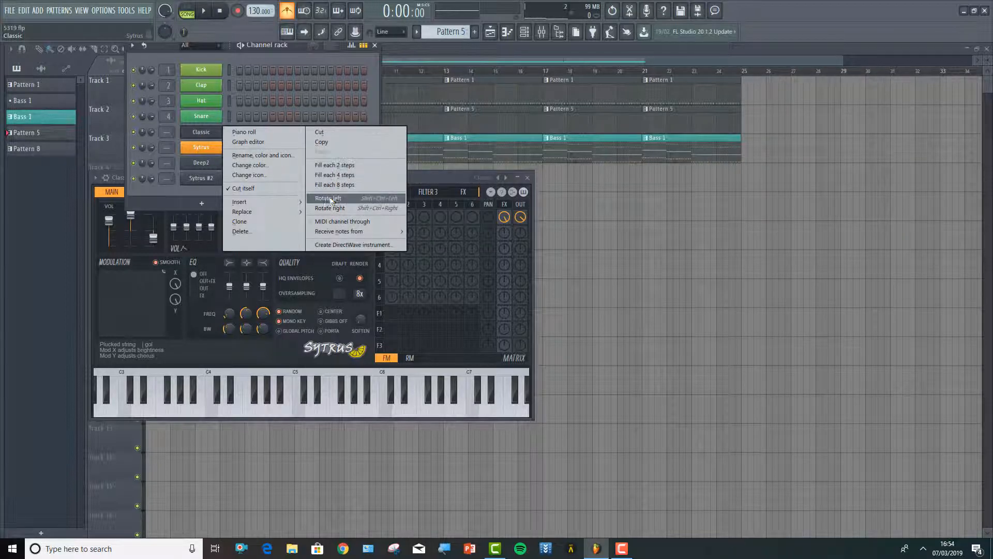
{"action": "left_click", "coordinate": [269, 154]}
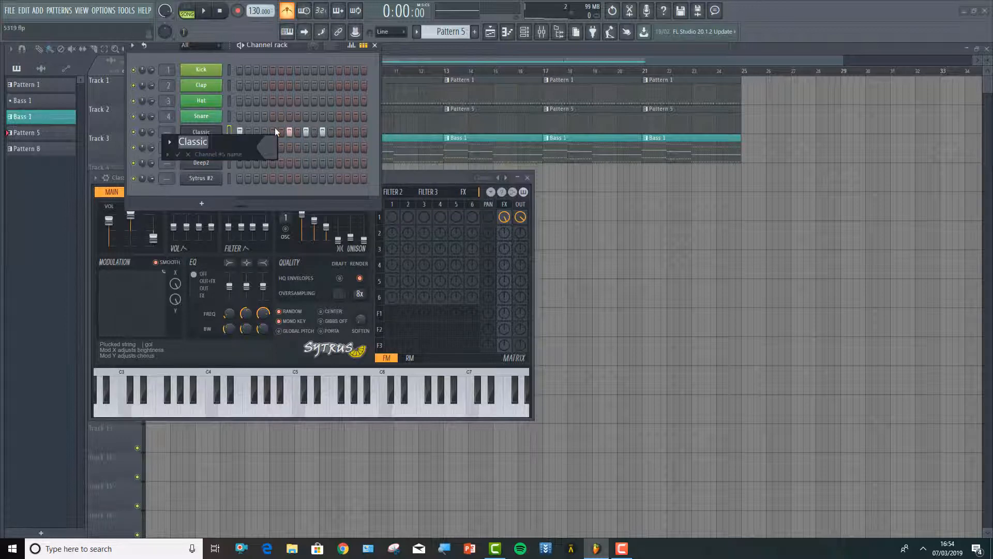
{"action": "key", "text": "BackSpace"}
{"action": "type", "text": "Acid Line"}
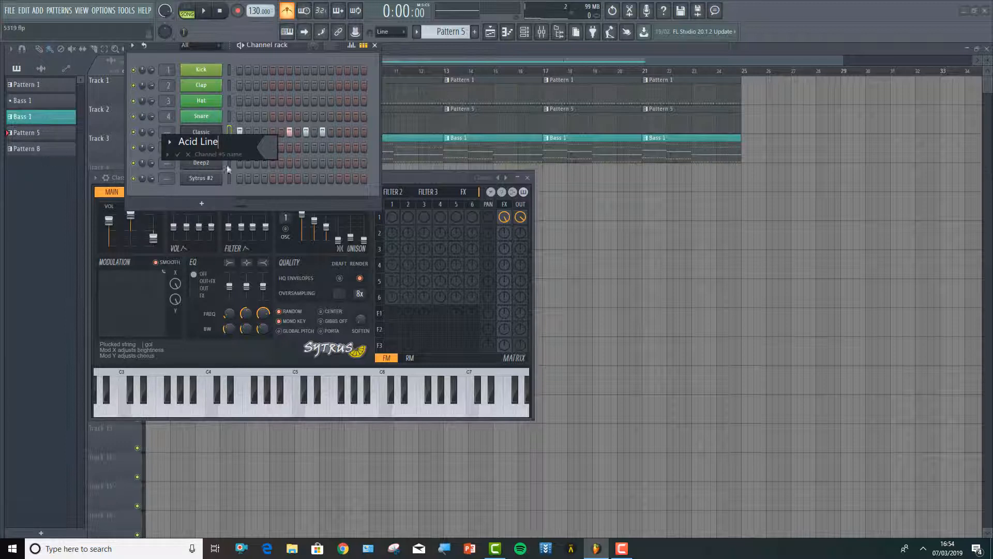
{"action": "left_click", "coordinate": [268, 148]}
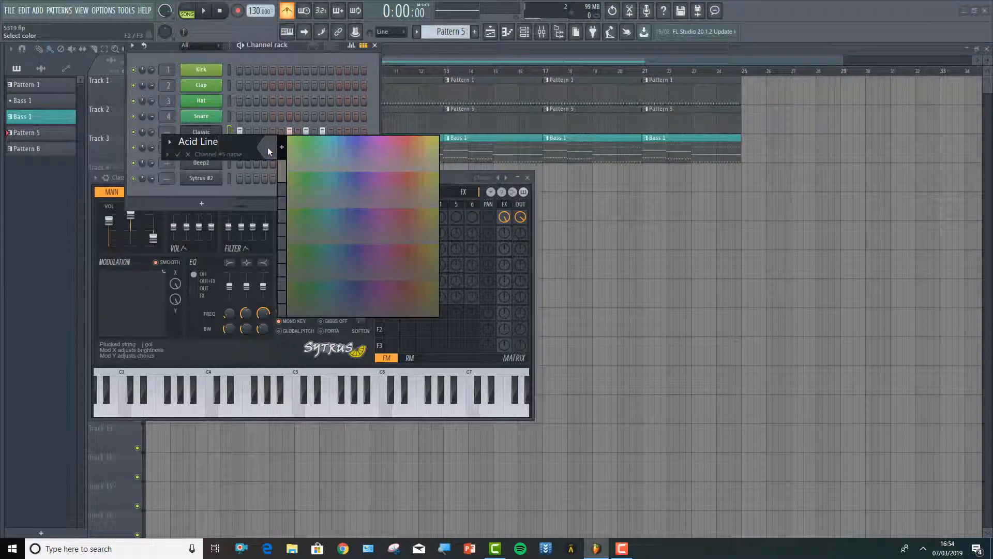
{"action": "left_click", "coordinate": [347, 138]}
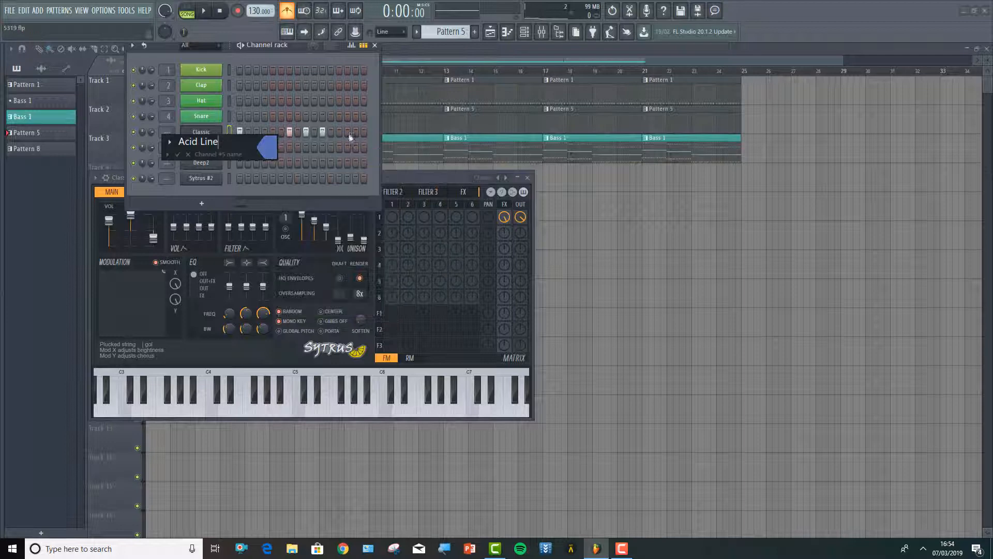
{"action": "key", "text": "Return"}
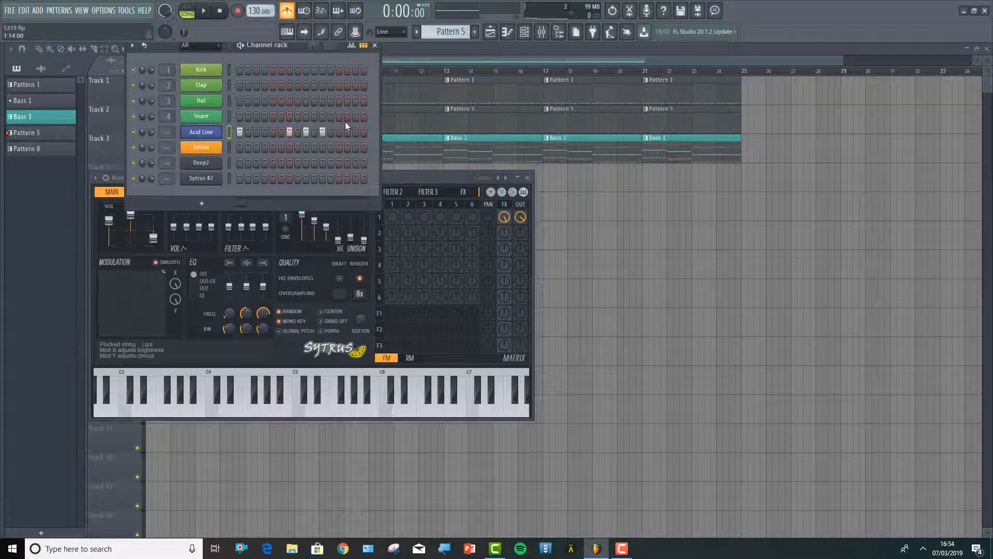
Recolour the orange Sytrus channel with the light yellow basic colour (RGB 255, 255, 128)
{"action": "right_click", "coordinate": [201, 147]}
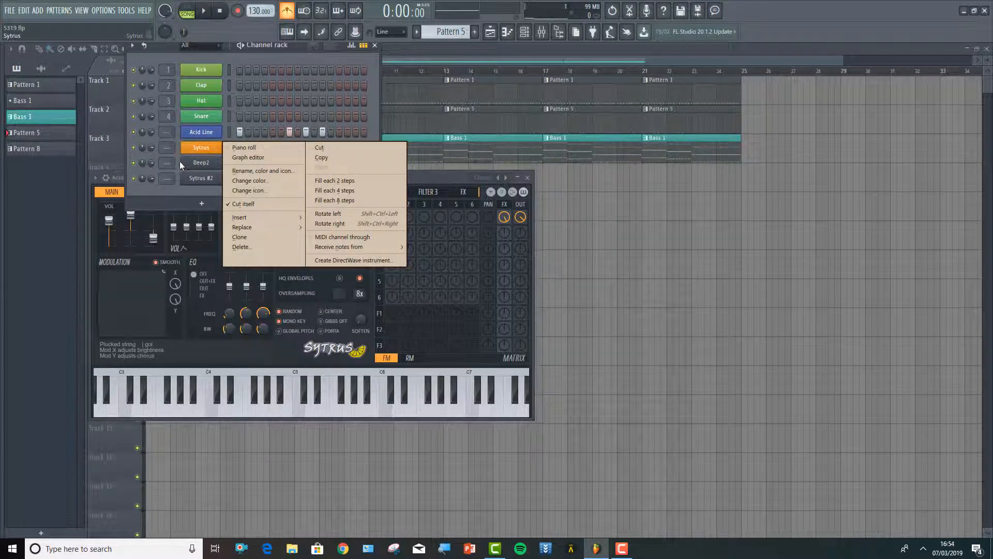
{"action": "left_click", "coordinate": [253, 167]}
{"action": "left_click", "coordinate": [251, 161]}
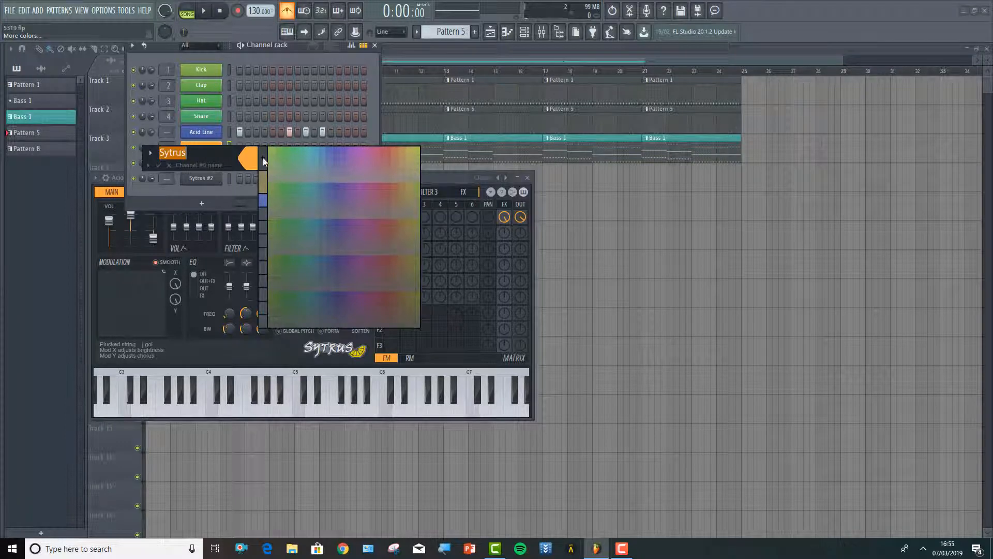
{"action": "left_click", "coordinate": [263, 157]}
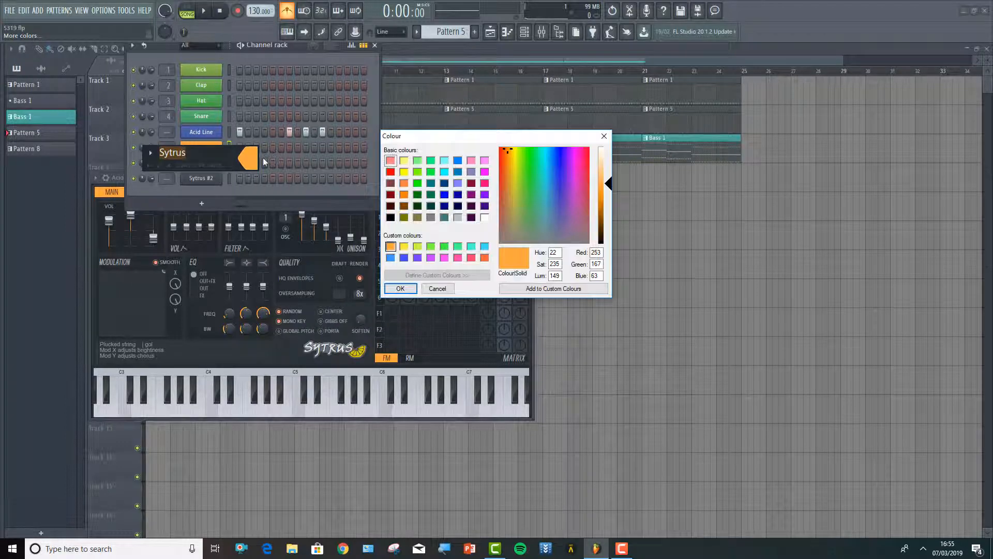
{"action": "left_click", "coordinate": [404, 160]}
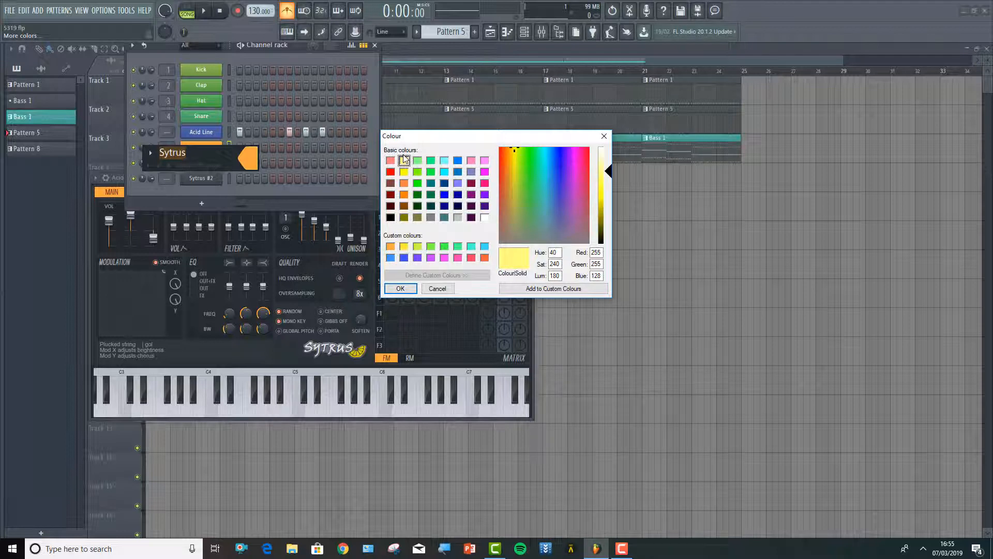
{"action": "key", "text": "Return"}
{"action": "key", "text": "Return"}
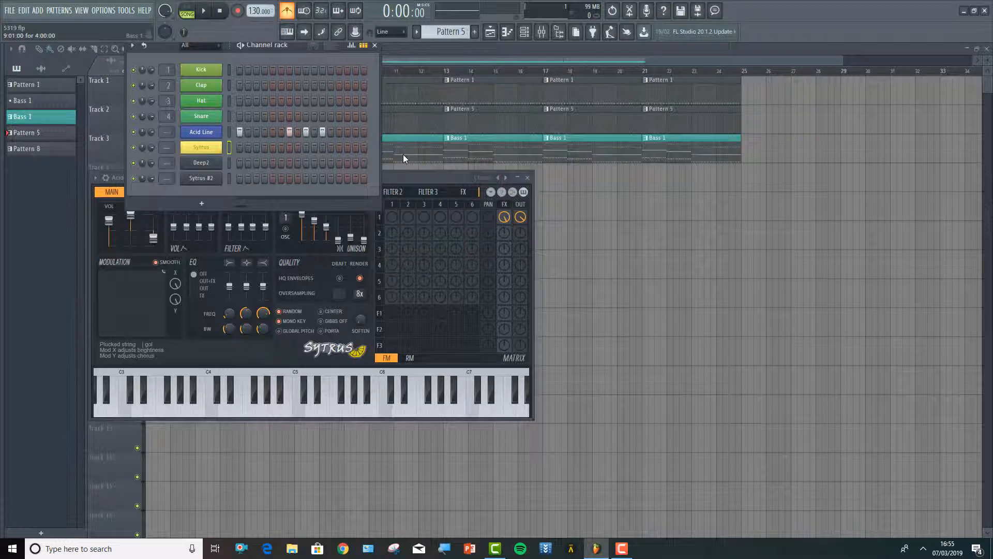
Colour the Deep2 channel the same light yellow as the Sytrus channel, keeping its name
{"action": "right_click", "coordinate": [200, 163]}
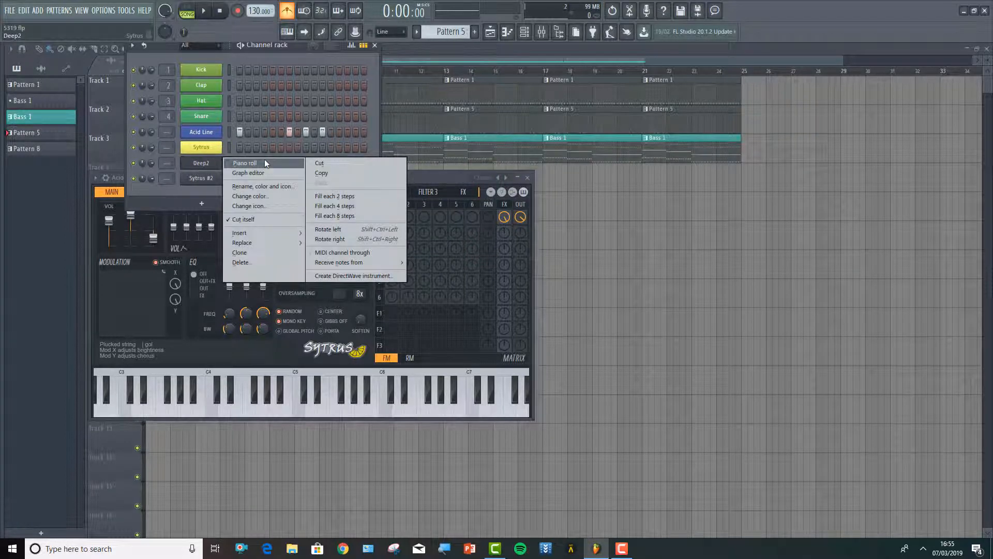
{"action": "left_click", "coordinate": [264, 187]}
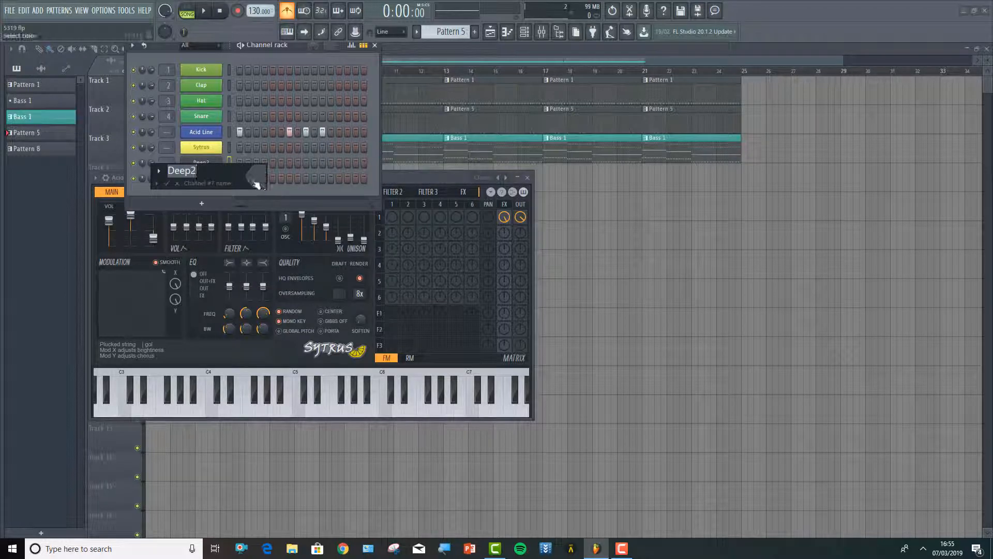
{"action": "left_click", "coordinate": [257, 181]}
{"action": "left_click", "coordinate": [270, 215]}
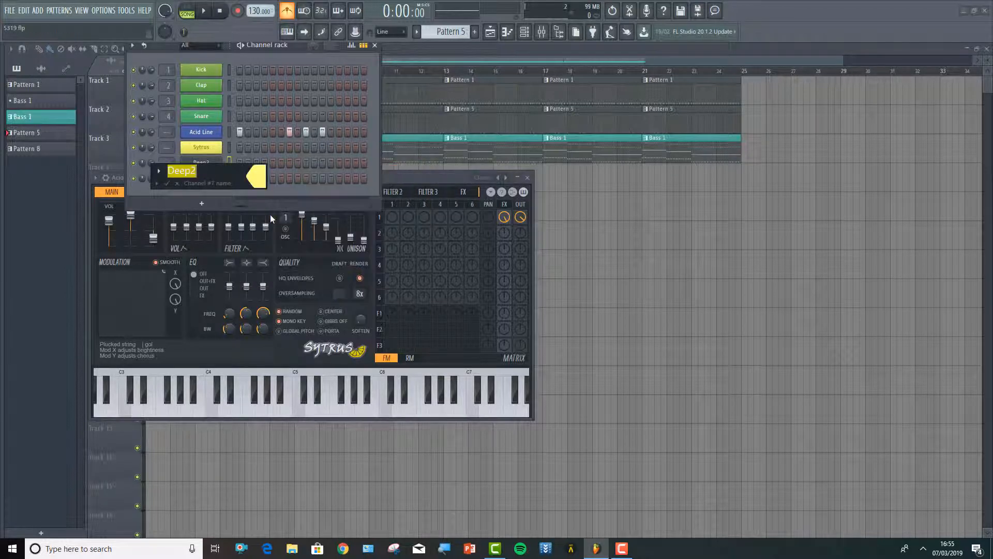
{"action": "key", "text": "Return"}
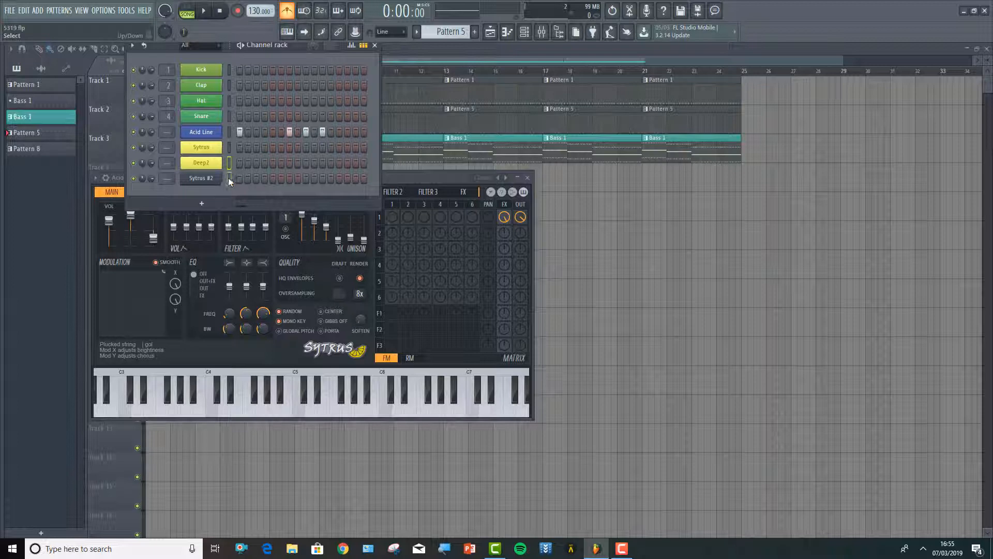
Check the Sytrus #2 instrument window, close it, and give the Sytrus #2 channel the same light yellow colour
{"action": "left_click", "coordinate": [208, 182]}
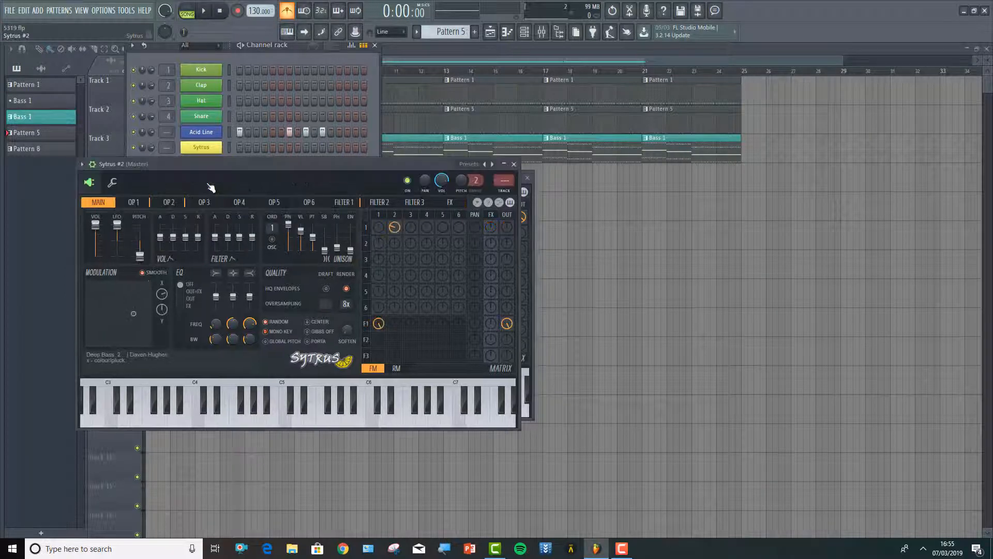
{"action": "left_click", "coordinate": [514, 165]}
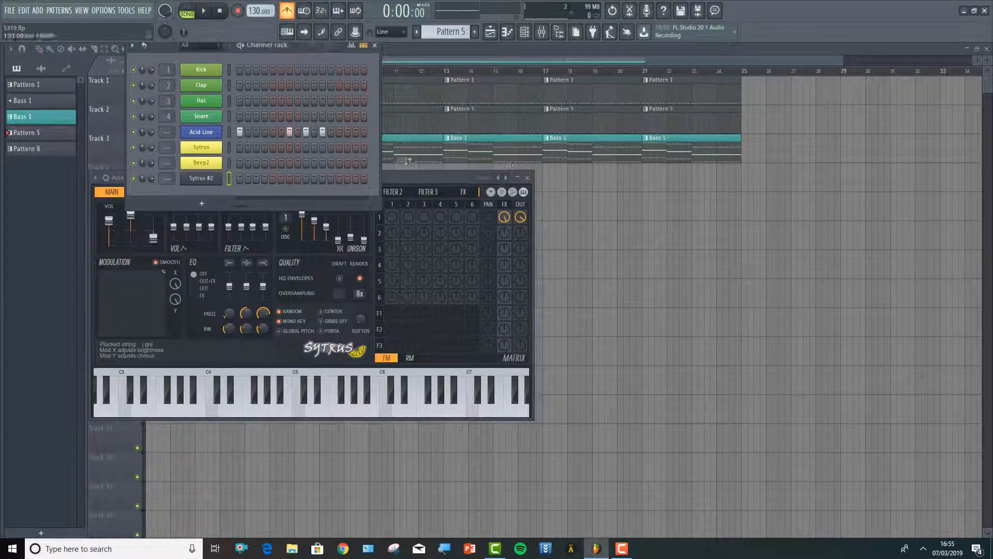
{"action": "right_click", "coordinate": [206, 179]}
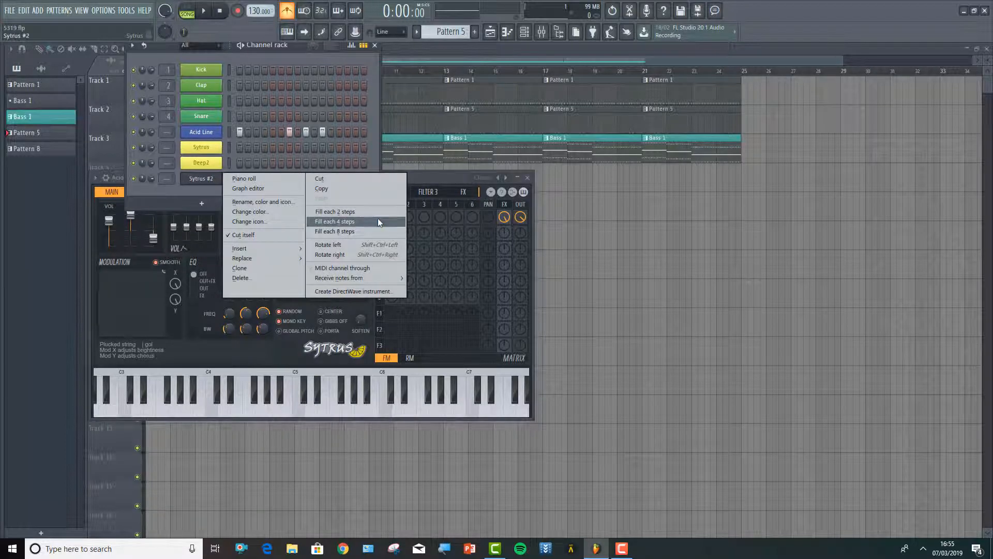
{"action": "left_click", "coordinate": [291, 201]}
{"action": "left_click", "coordinate": [288, 197]}
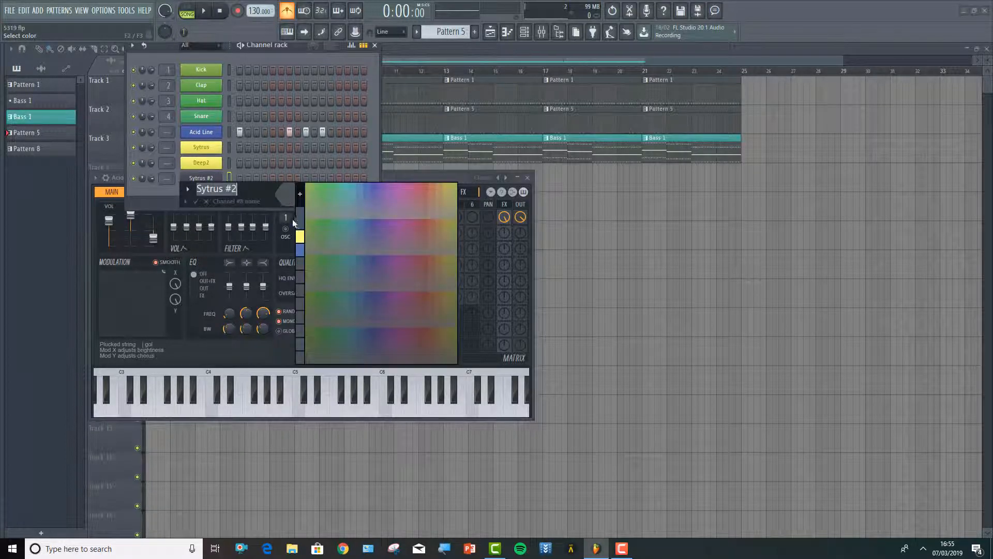
{"action": "left_click", "coordinate": [300, 236]}
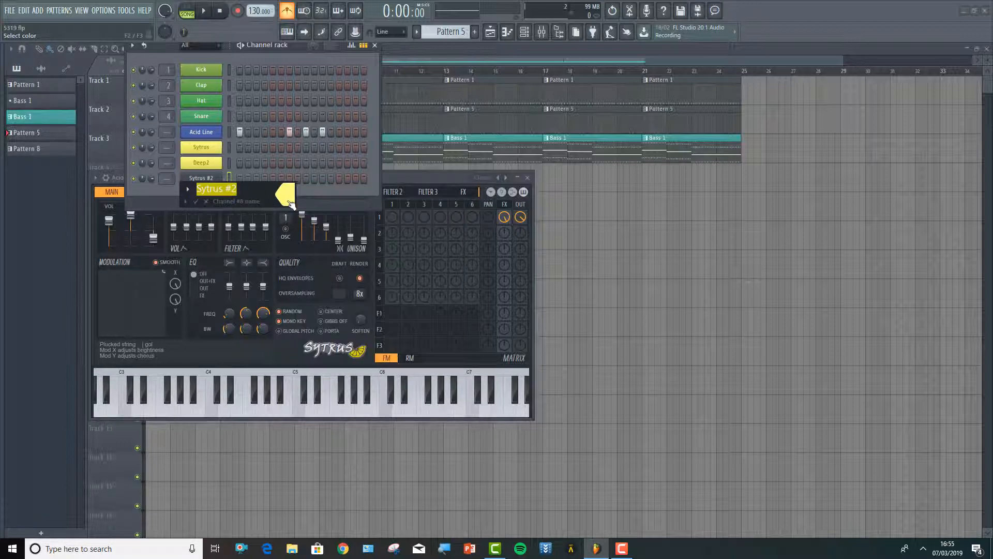
{"action": "key", "text": "Return"}
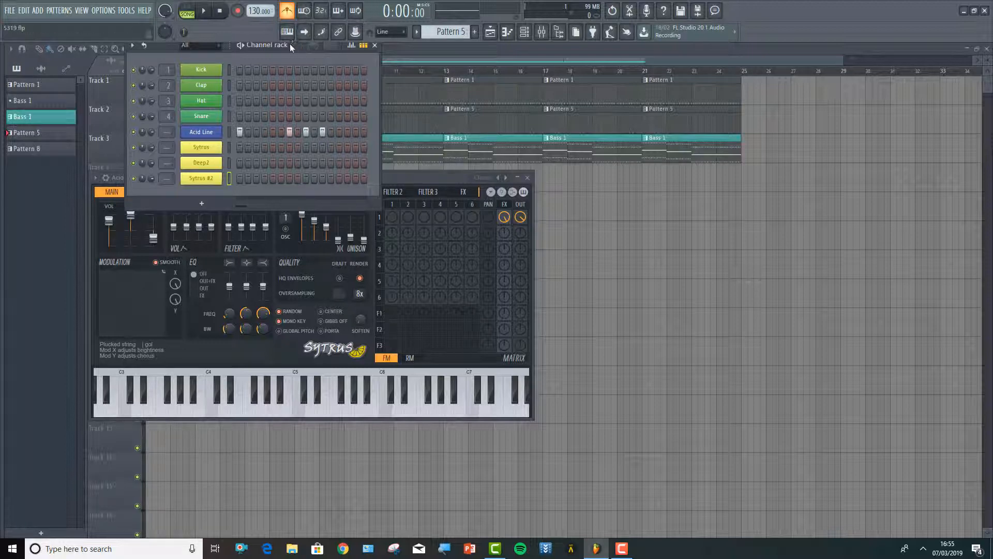
Add the Acid Line channel to the channel selection and route the selected channels to mixer insert 10
{"action": "left_click", "coordinate": [770, 46]}
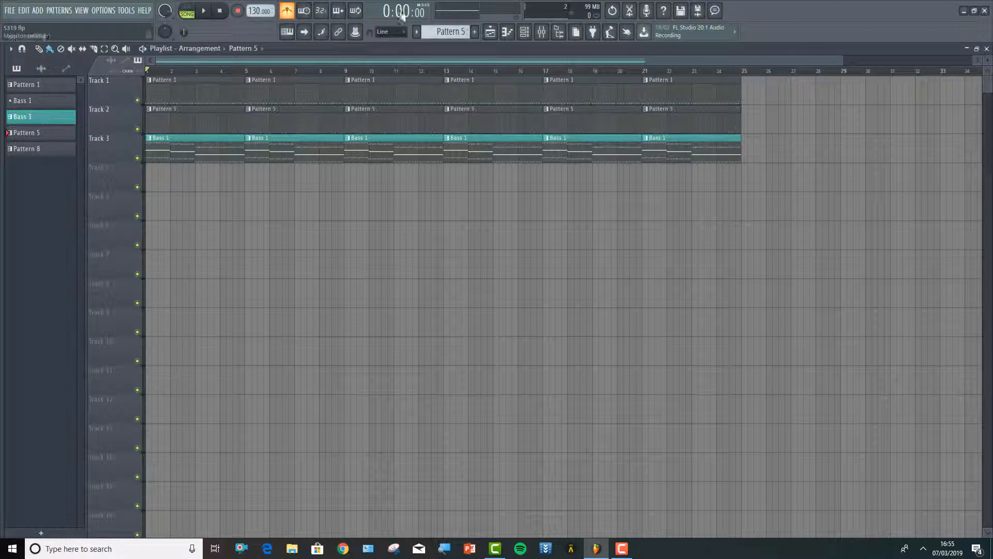
{"action": "left_click", "coordinate": [526, 33]}
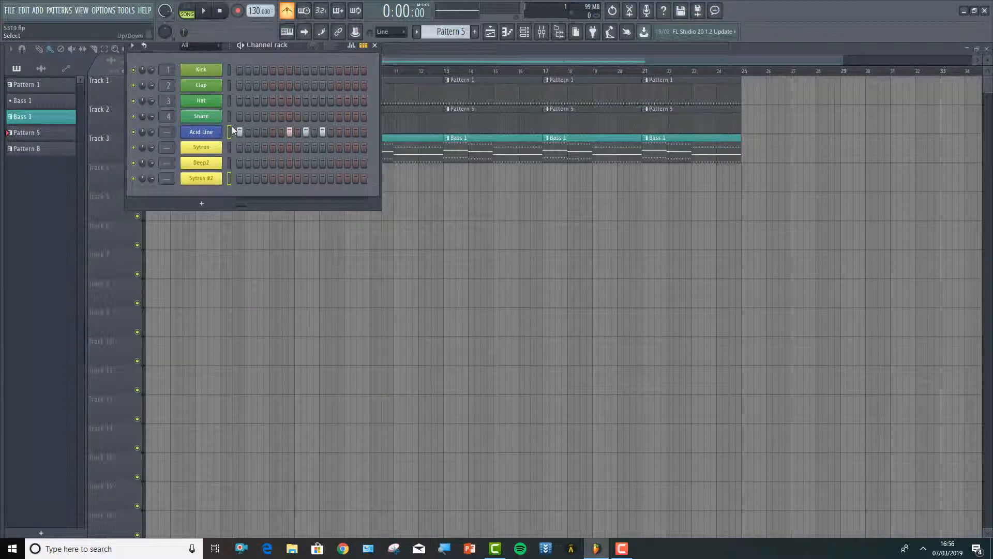
{"action": "left_click", "coordinate": [542, 32]}
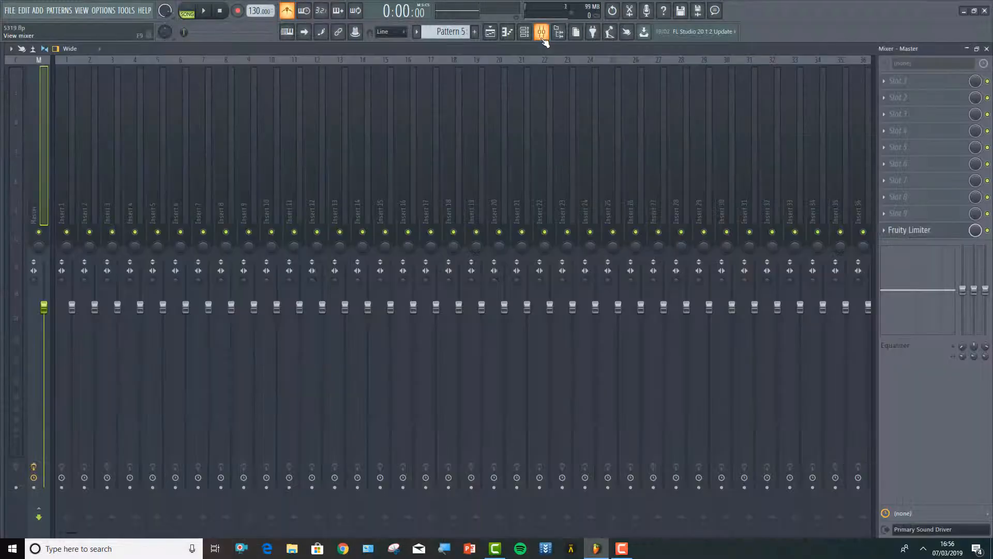
{"action": "right_click", "coordinate": [278, 91]}
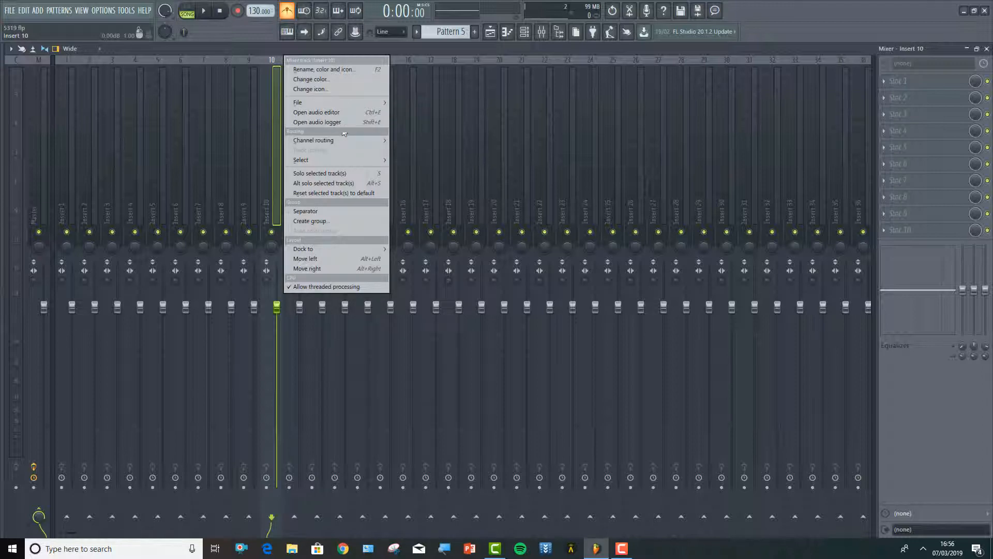
{"action": "mouse_move", "coordinate": [347, 139]}
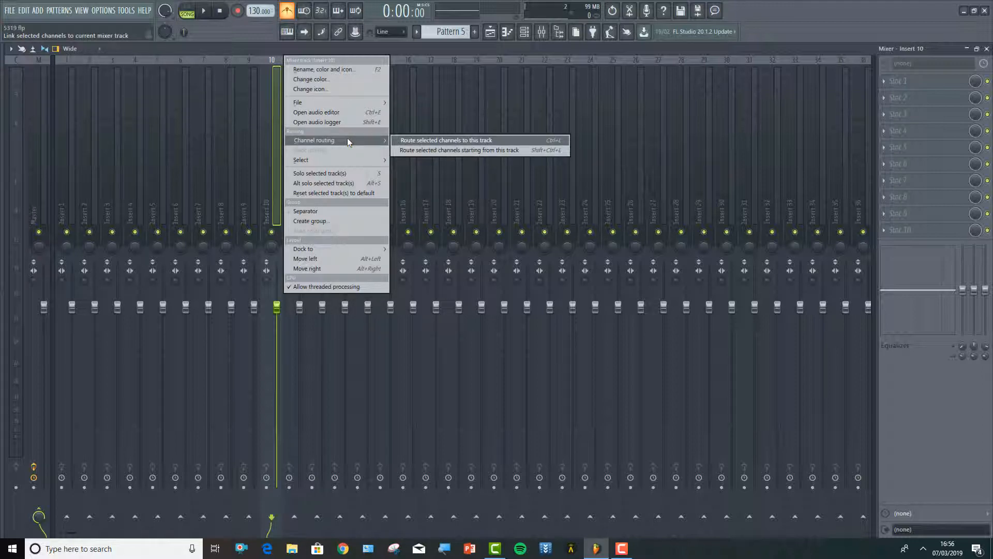
{"action": "left_click", "coordinate": [408, 140]}
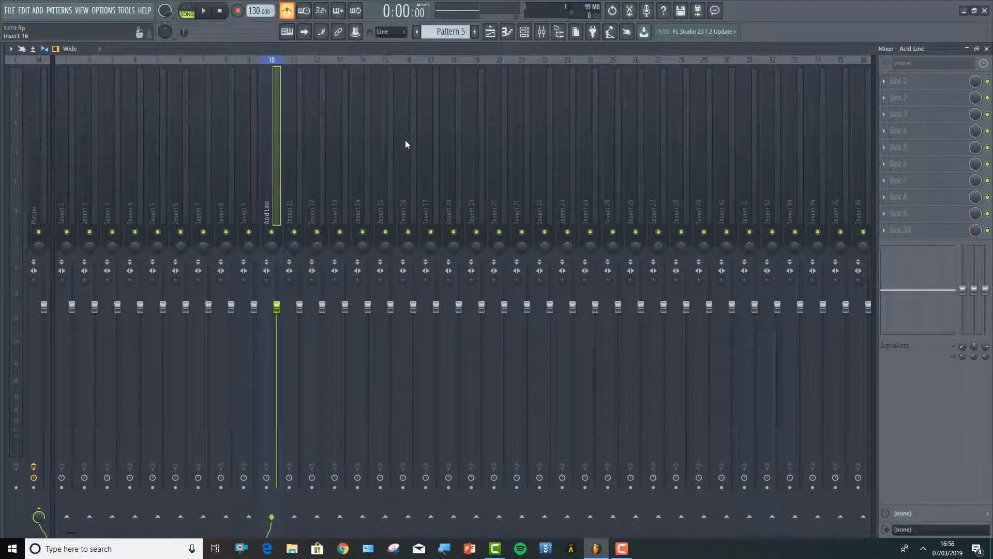
Select the yellow Sytrus channel, route it to mixer insert 11, and return to the playlist
{"action": "left_click", "coordinate": [524, 33]}
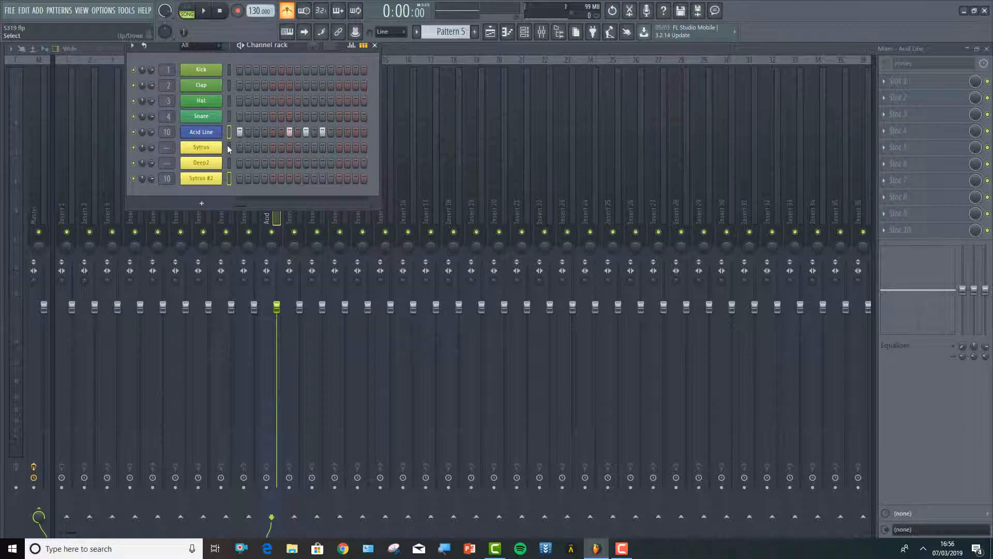
{"action": "left_click", "coordinate": [228, 149]}
{"action": "right_click", "coordinate": [202, 149]}
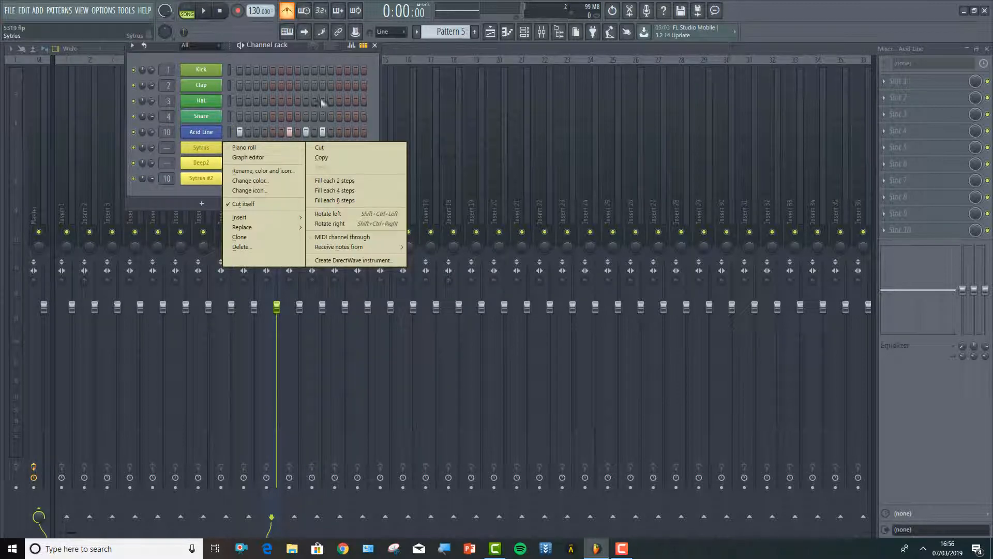
{"action": "left_click", "coordinate": [402, 49]}
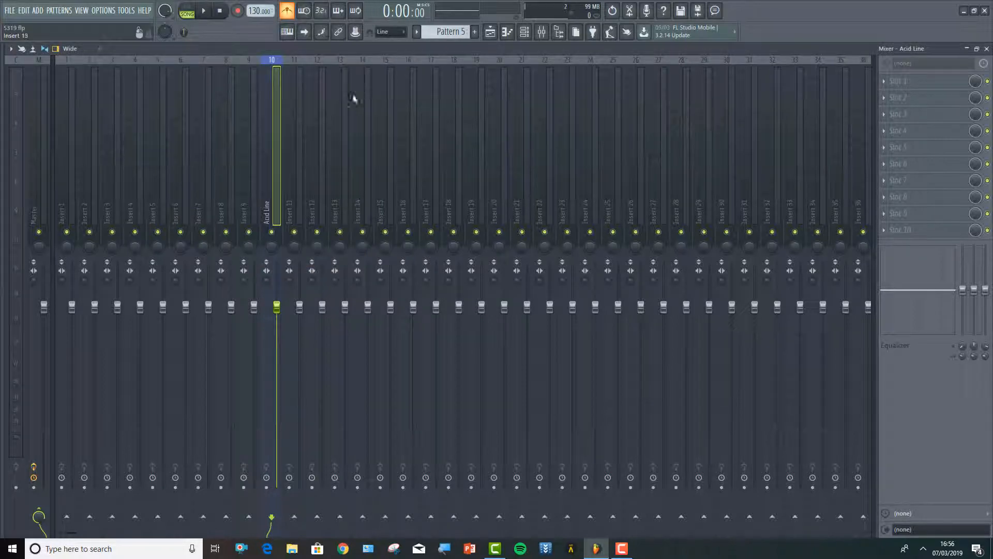
{"action": "right_click", "coordinate": [300, 172]}
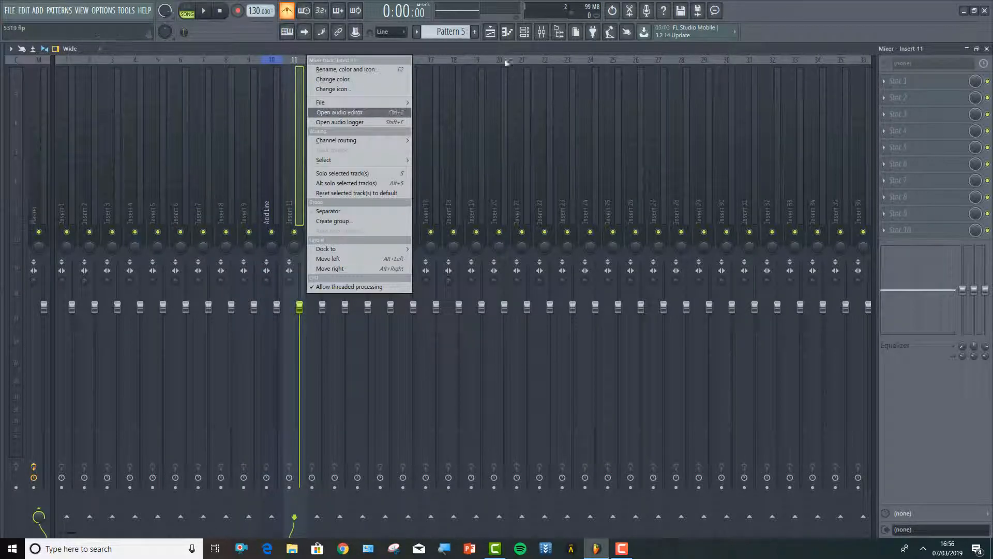
{"action": "mouse_move", "coordinate": [345, 139]}
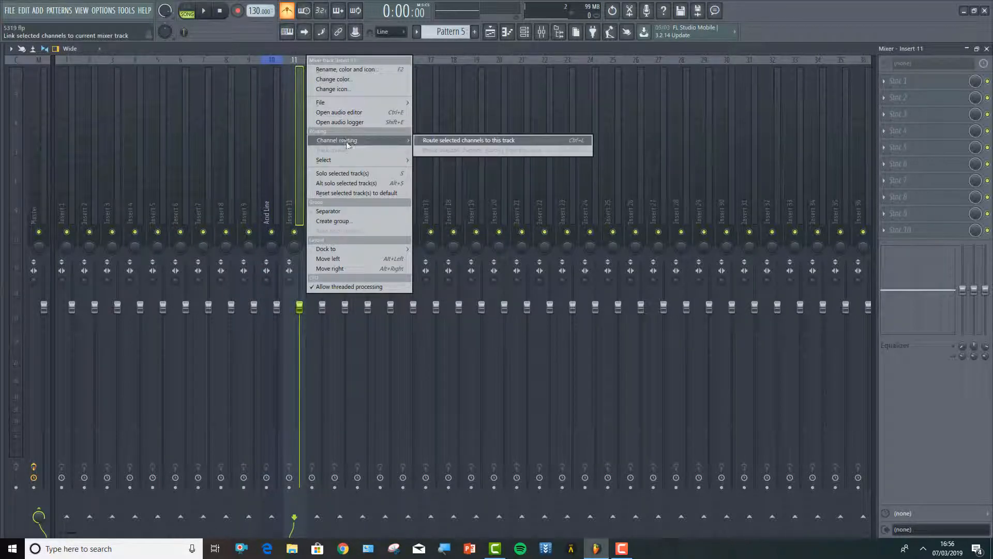
{"action": "left_click", "coordinate": [427, 140]}
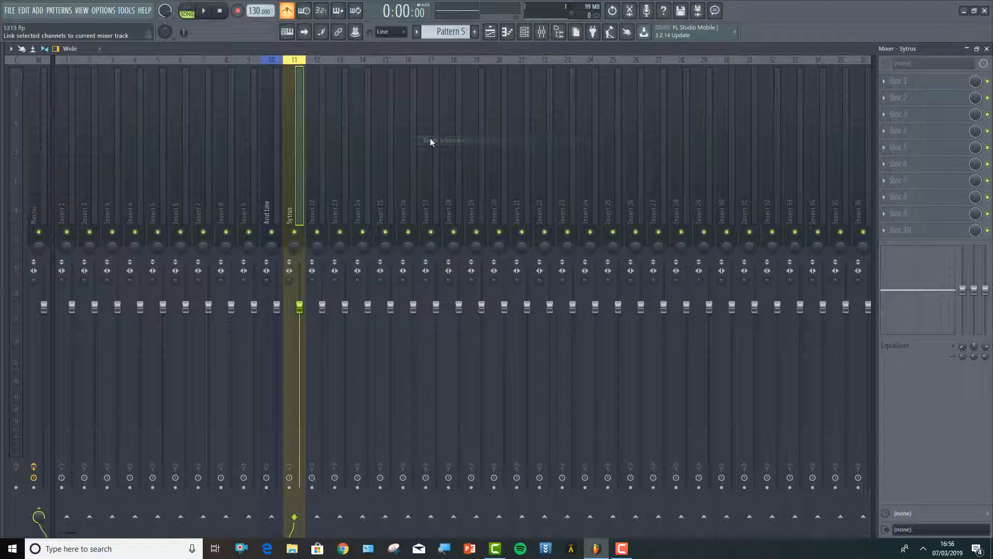
{"action": "left_click", "coordinate": [490, 33]}
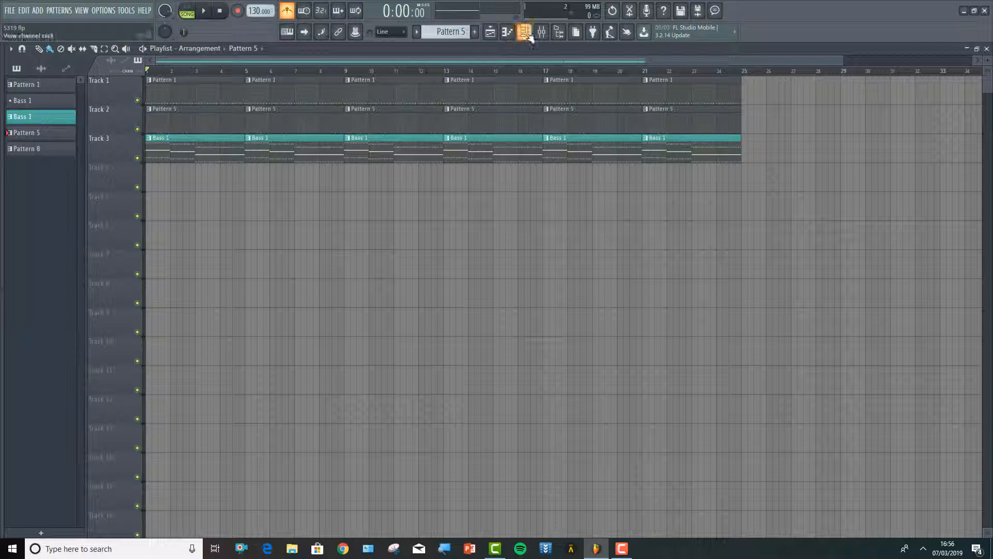
Select only the Deep2 channel and route it to mixer insert 12
{"action": "left_click", "coordinate": [507, 32]}
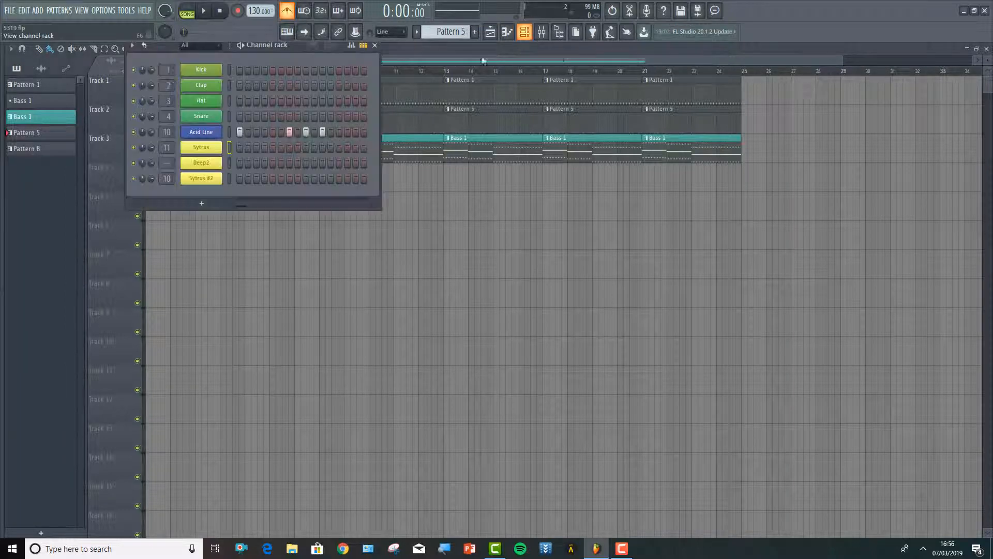
{"action": "left_click", "coordinate": [229, 163]}
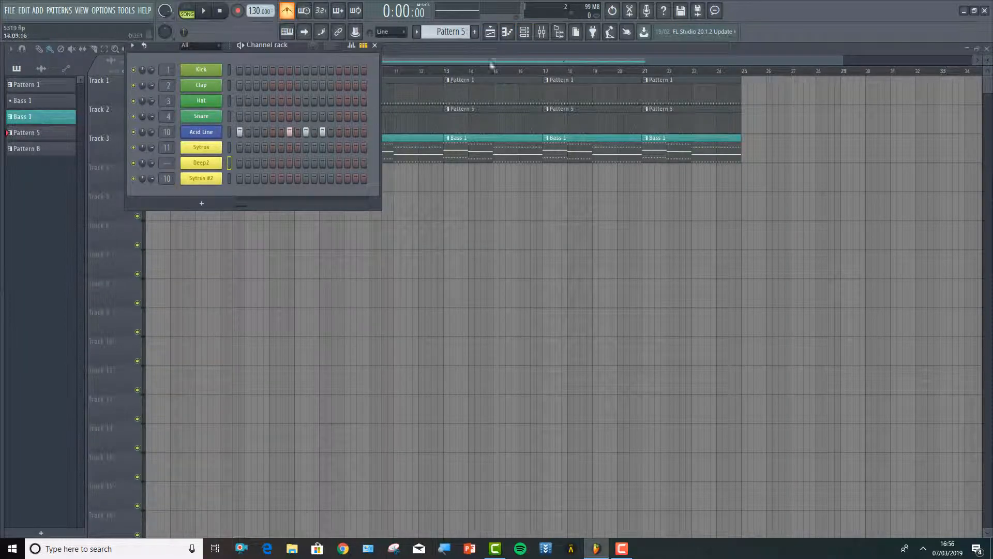
{"action": "left_click", "coordinate": [542, 32]}
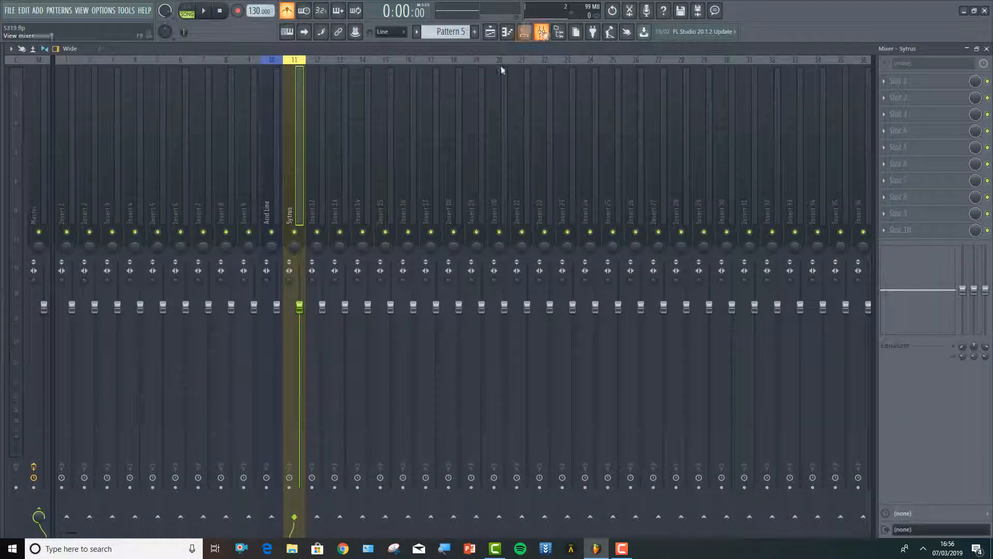
{"action": "right_click", "coordinate": [318, 205]}
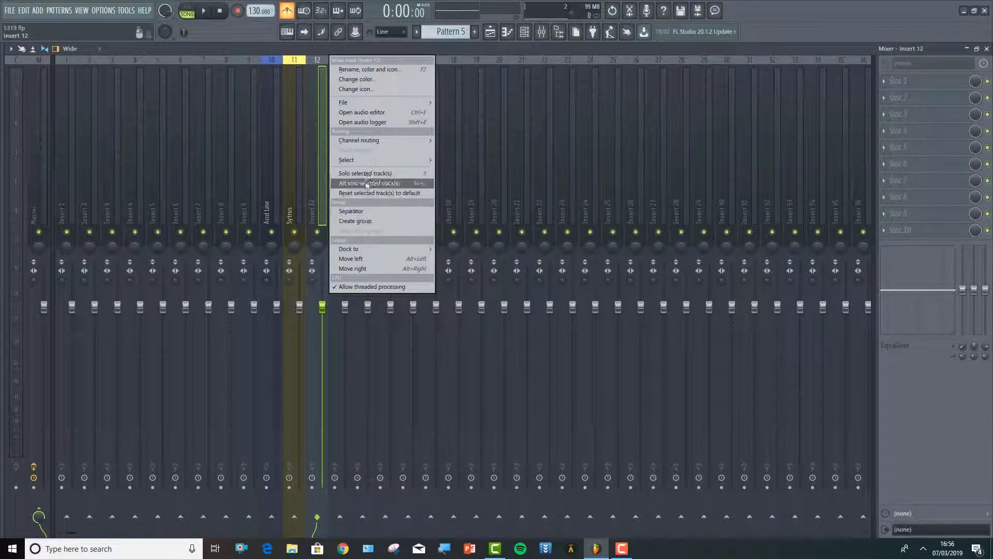
{"action": "mouse_move", "coordinate": [365, 140]}
{"action": "left_click", "coordinate": [450, 138]}
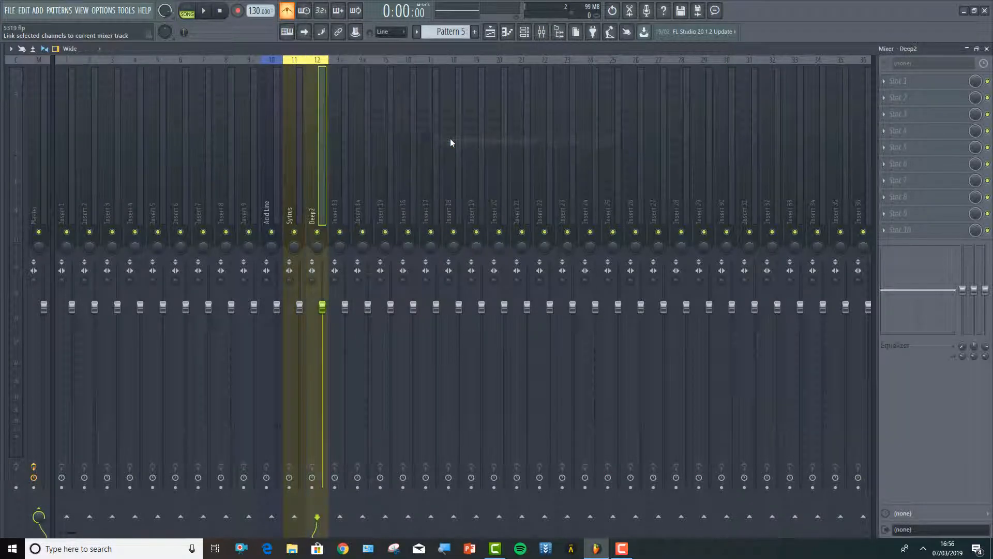
Select only the Sytrus #2 channel and route it to mixer insert 13
{"action": "right_click", "coordinate": [348, 198]}
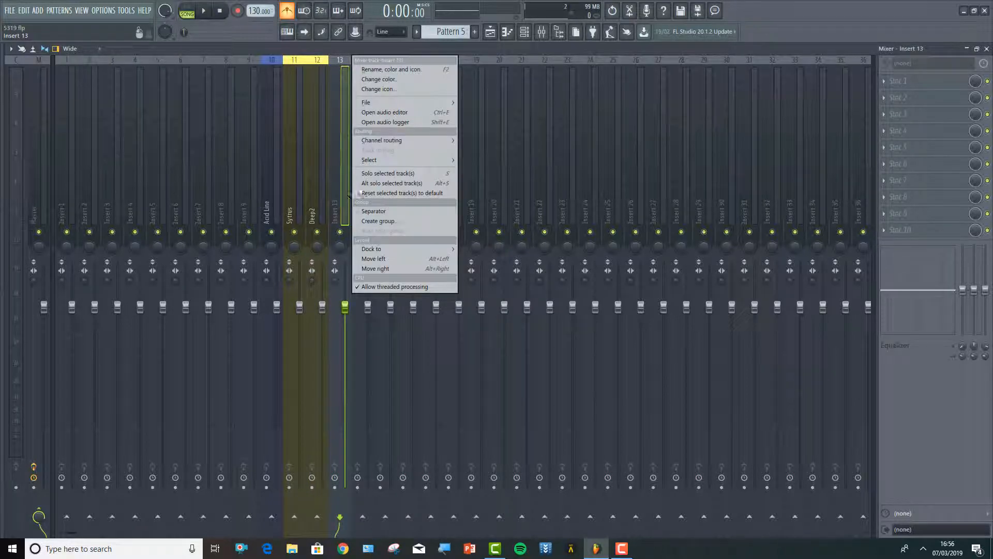
{"action": "left_click", "coordinate": [524, 31]}
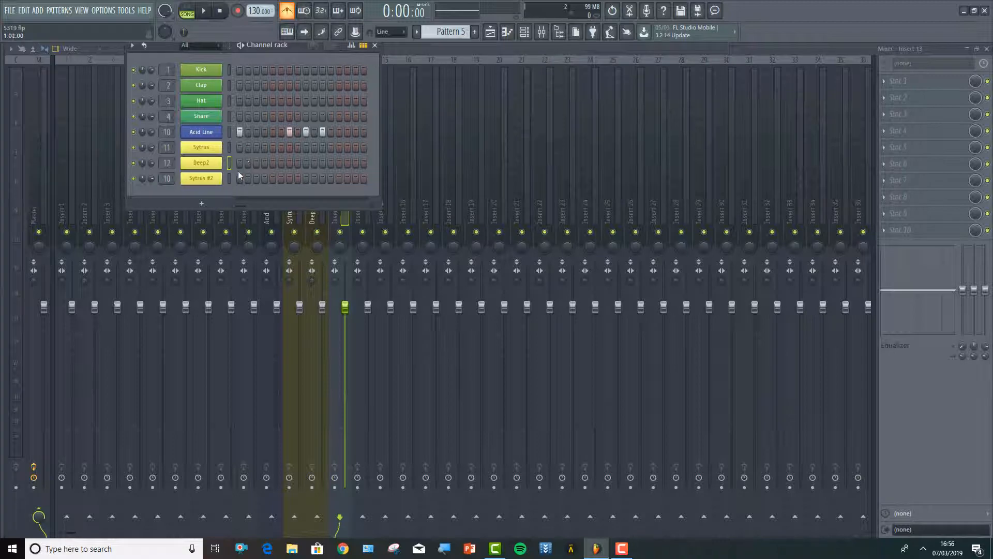
{"action": "left_click", "coordinate": [228, 180]}
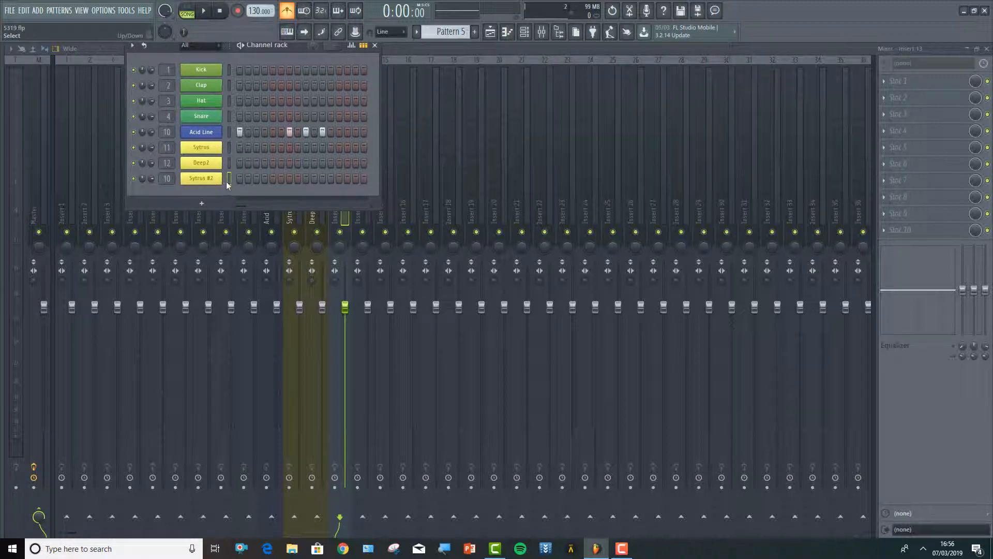
{"action": "left_click", "coordinate": [339, 222]}
{"action": "right_click", "coordinate": [340, 212]}
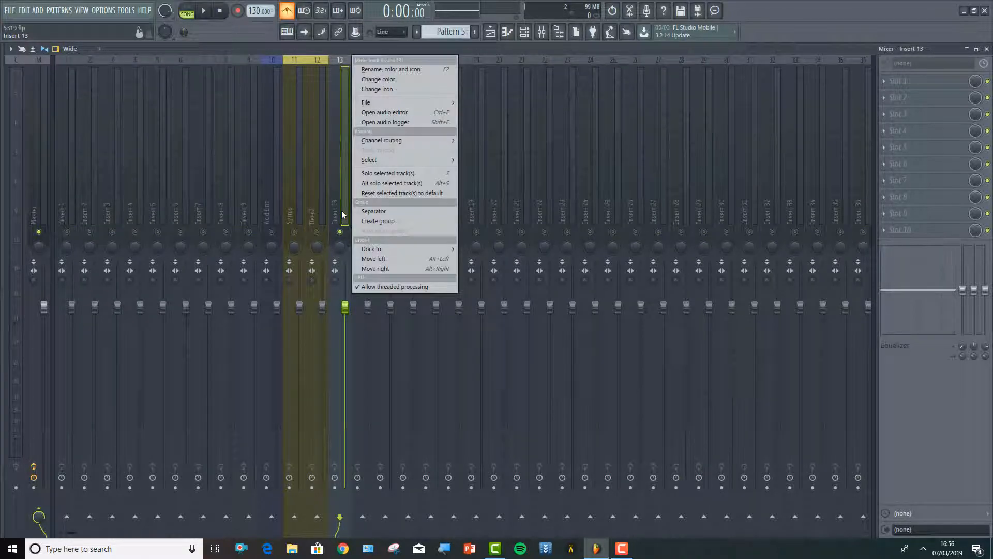
{"action": "mouse_move", "coordinate": [390, 141]}
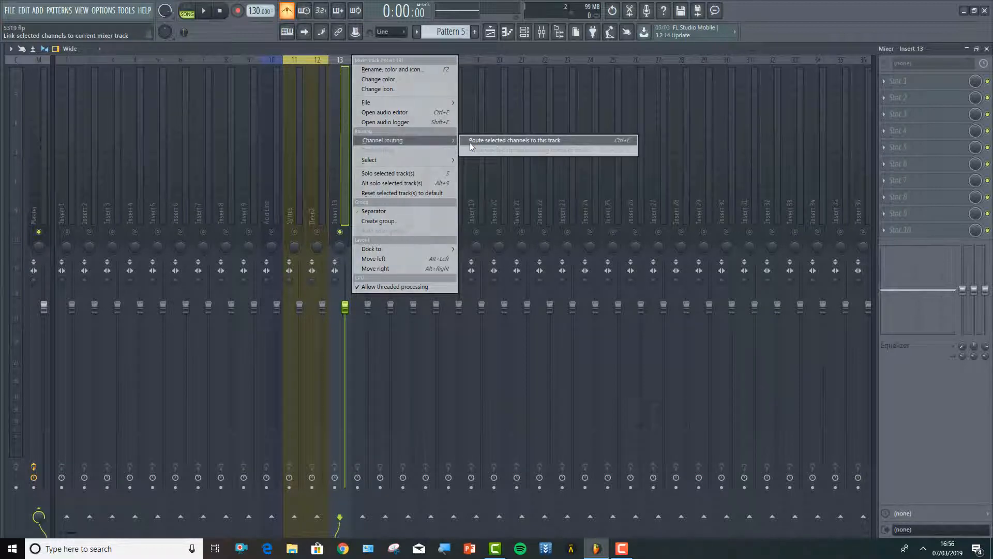
{"action": "left_click", "coordinate": [474, 140]}
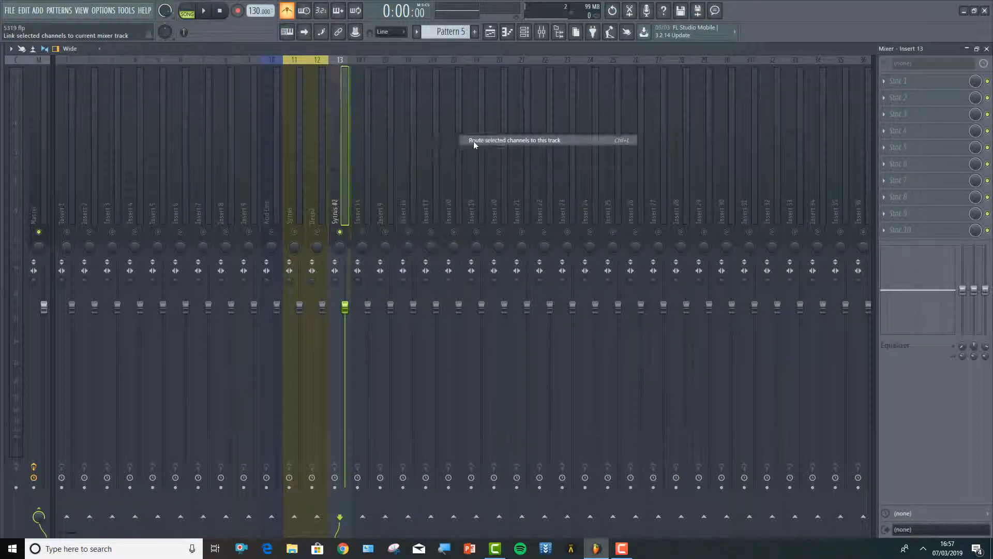
Rename mixer insert 14 as Bass Buss and give it the same yellow colour as the Sytrus tracks
{"action": "right_click", "coordinate": [368, 174]}
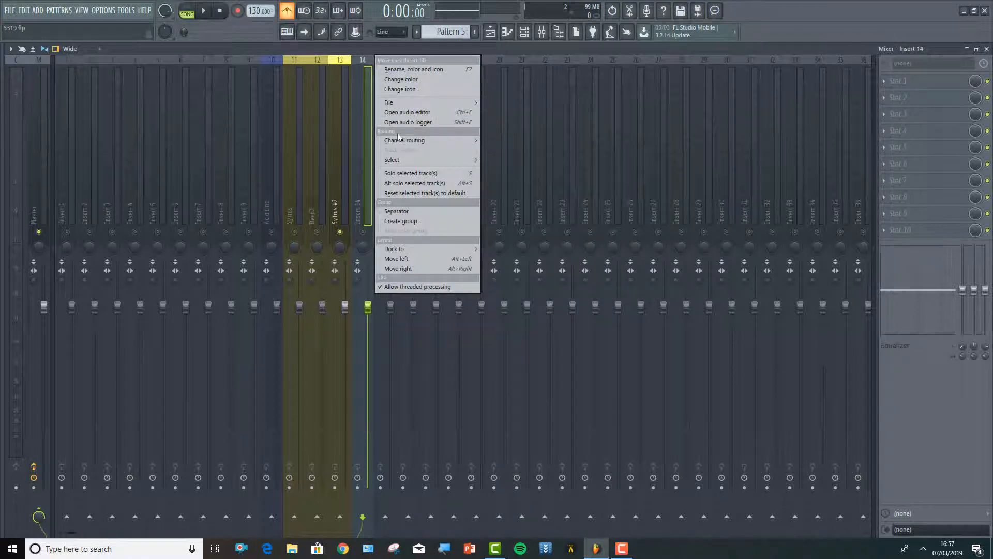
{"action": "left_click", "coordinate": [406, 72]}
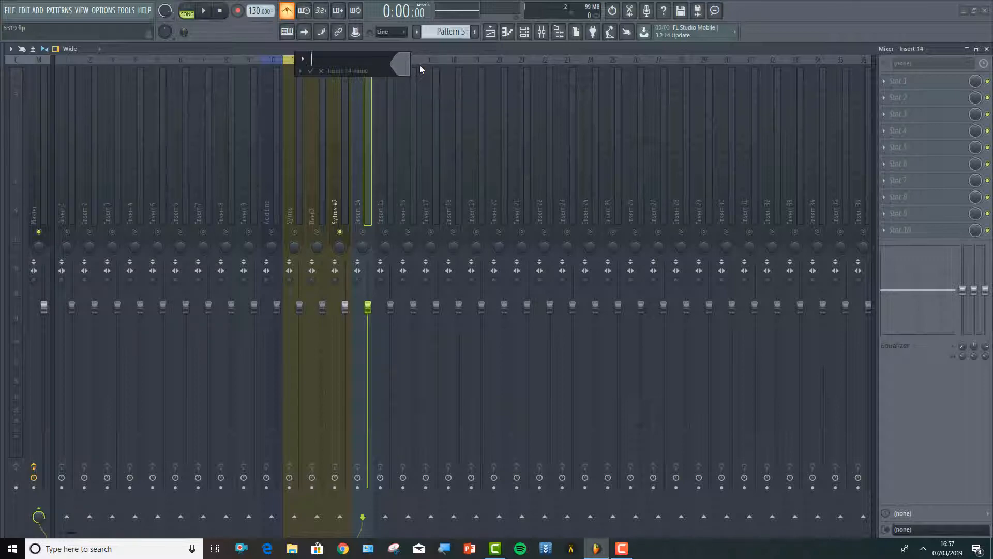
{"action": "type", "text": "Bass Buss"}
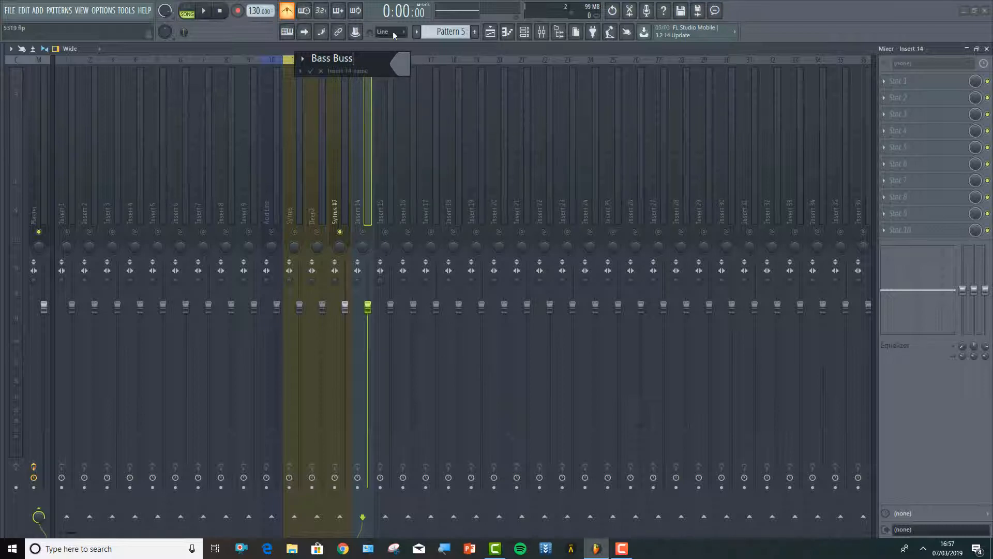
{"action": "left_click", "coordinate": [399, 61]}
{"action": "left_click", "coordinate": [416, 107]}
{"action": "key", "text": "Return"}
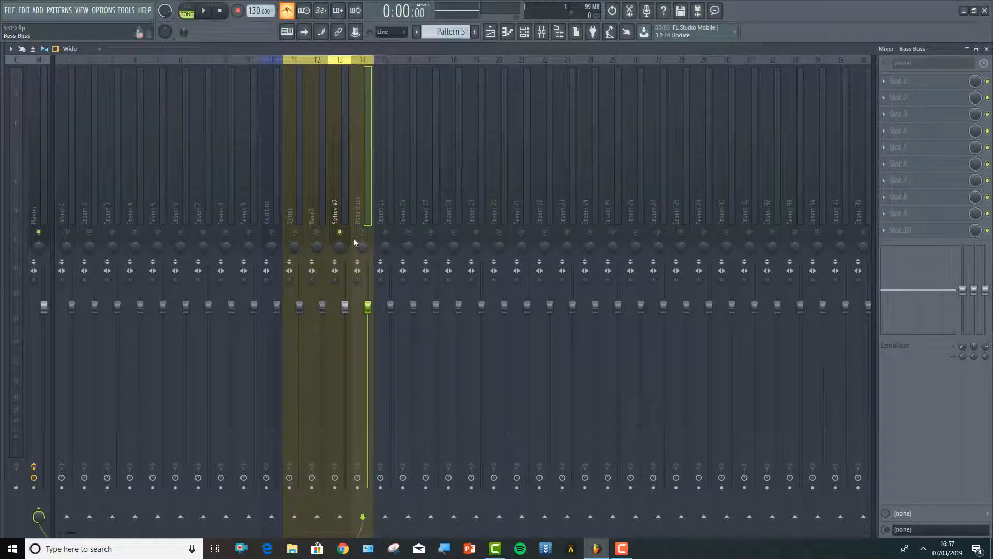
Select the Sytrus, Deep2 and Sytrus #2 channels together and route them to the Bass Buss mixer track
{"action": "left_click", "coordinate": [526, 32]}
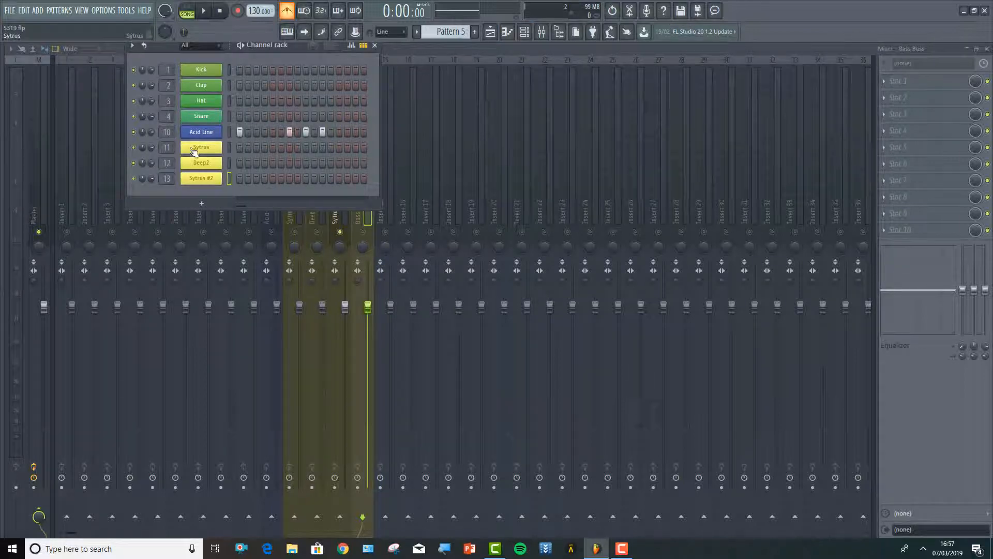
{"action": "right_click", "coordinate": [229, 149]}
{"action": "right_click", "coordinate": [229, 163]}
{"action": "right_click", "coordinate": [368, 222]}
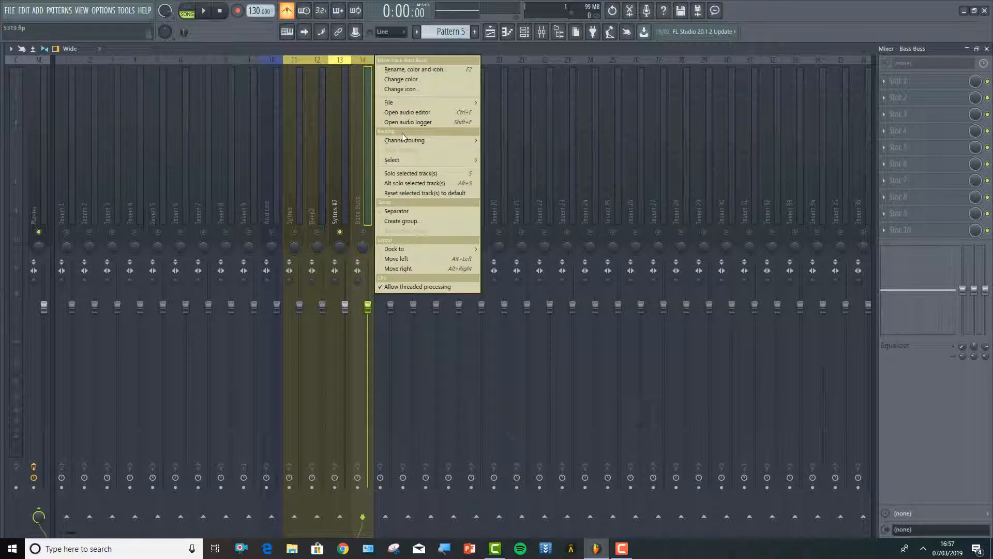
{"action": "mouse_move", "coordinate": [405, 140]}
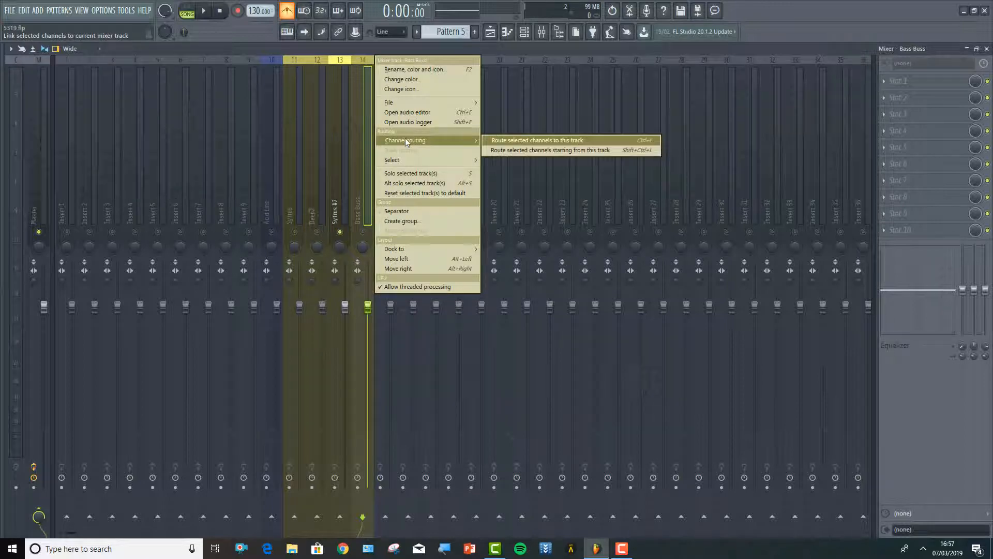
{"action": "left_click", "coordinate": [496, 140]}
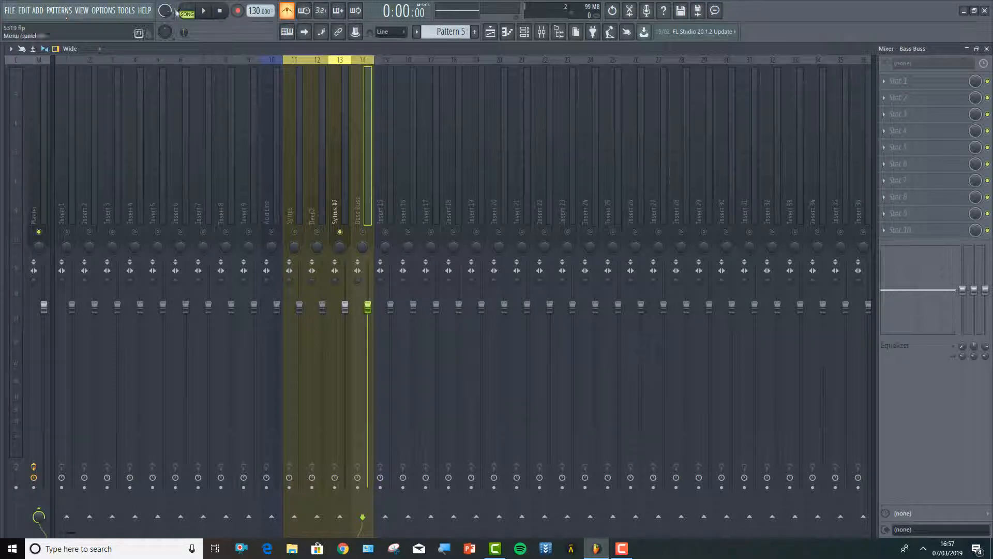
Play the song to check the signal levels on the mixer tracks, and stop playback
{"action": "left_click", "coordinate": [205, 12]}
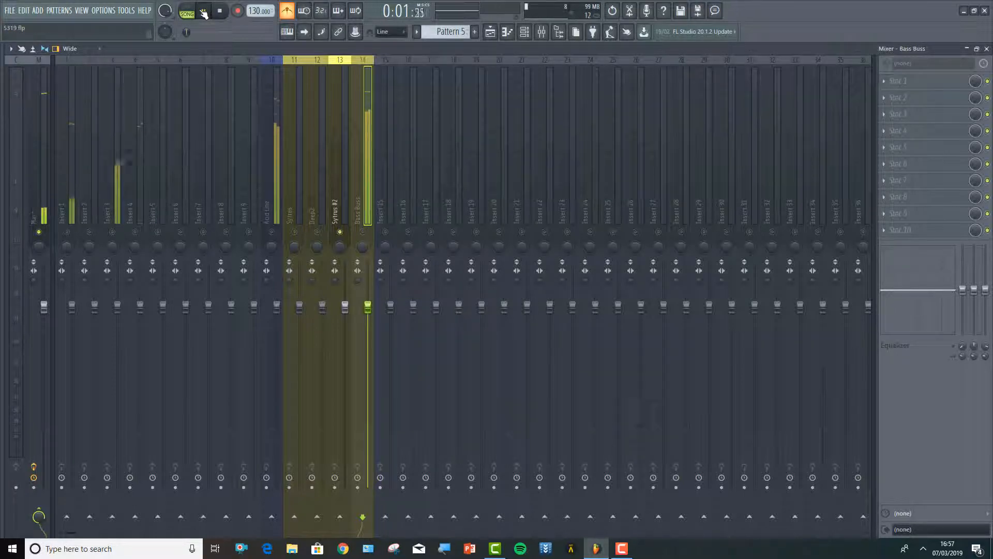
{"action": "left_click", "coordinate": [202, 12]}
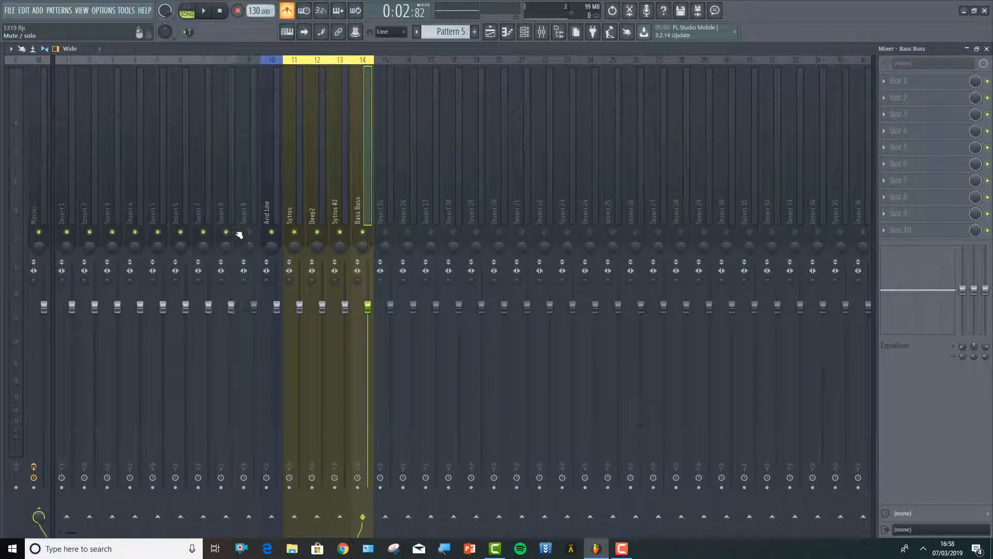
{"action": "left_click", "coordinate": [206, 13]}
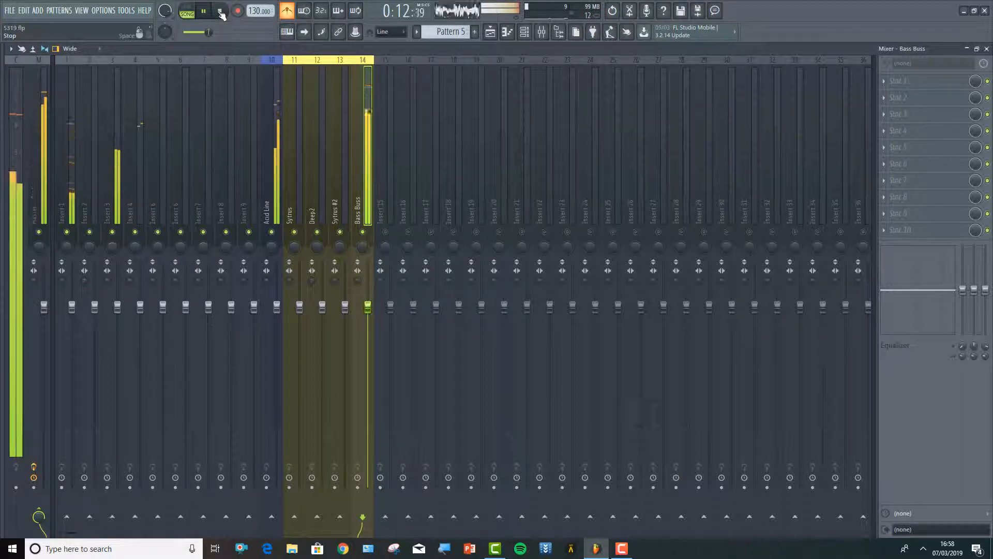
{"action": "left_click", "coordinate": [221, 11]}
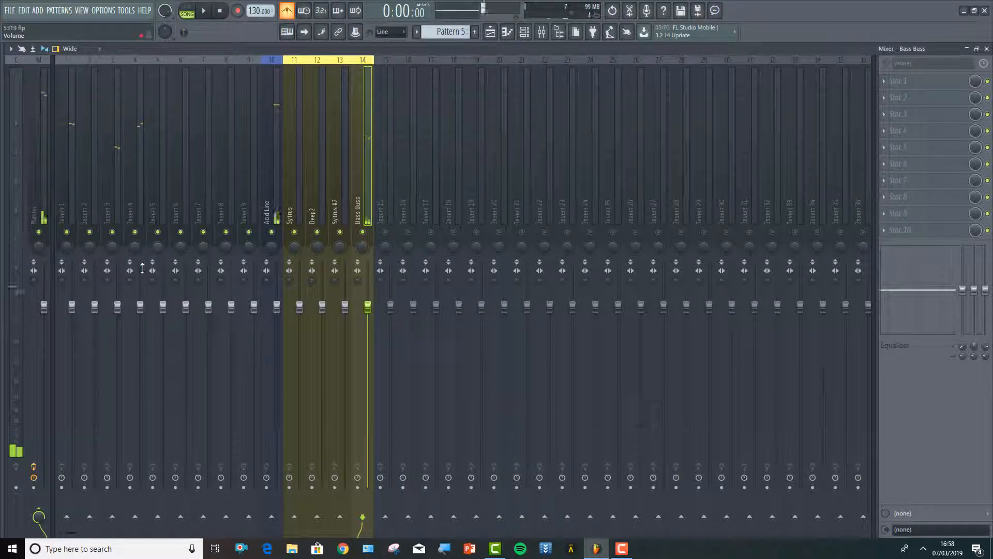
Load the SPAN analyser into the first effect slot of the Master track
{"action": "left_click", "coordinate": [44, 210]}
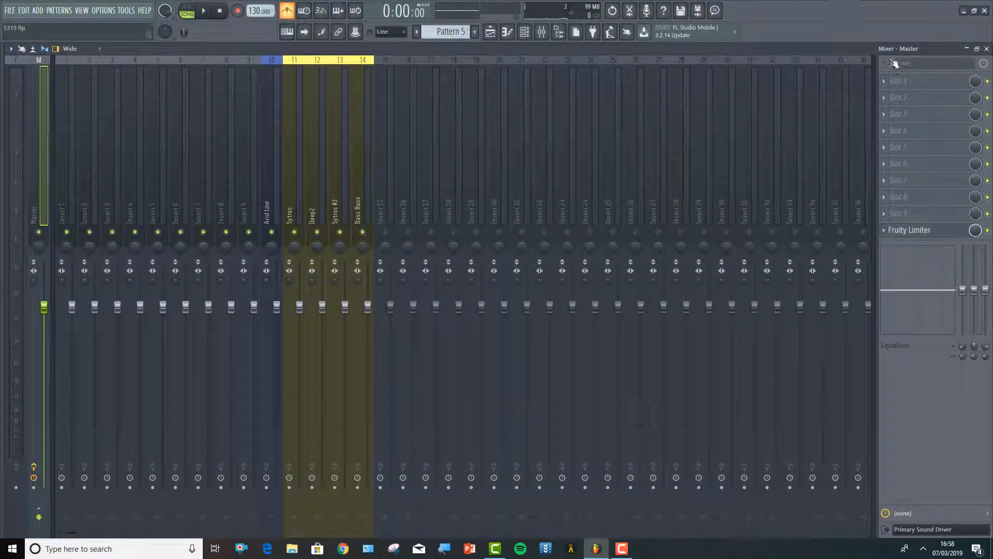
{"action": "left_click", "coordinate": [885, 82]}
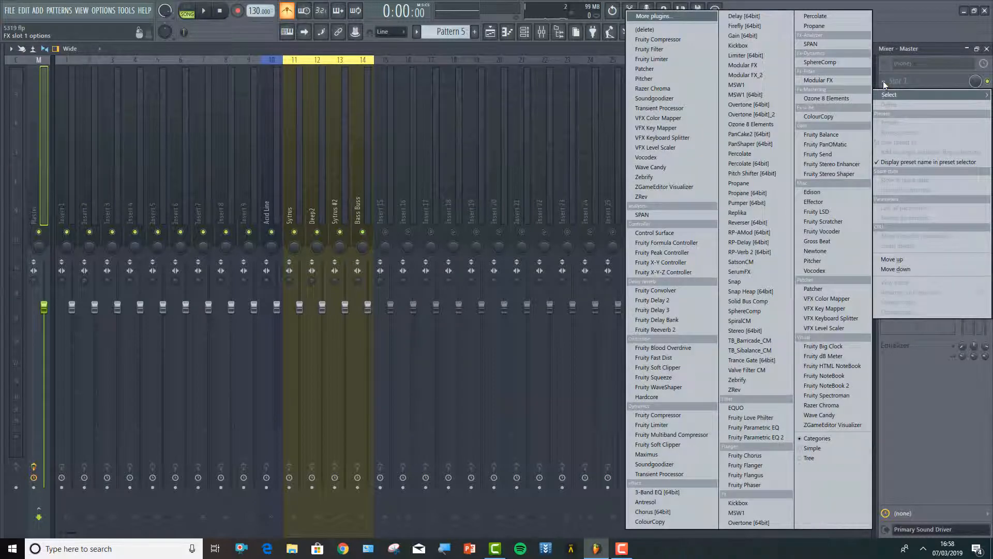
{"action": "left_click", "coordinate": [688, 213]}
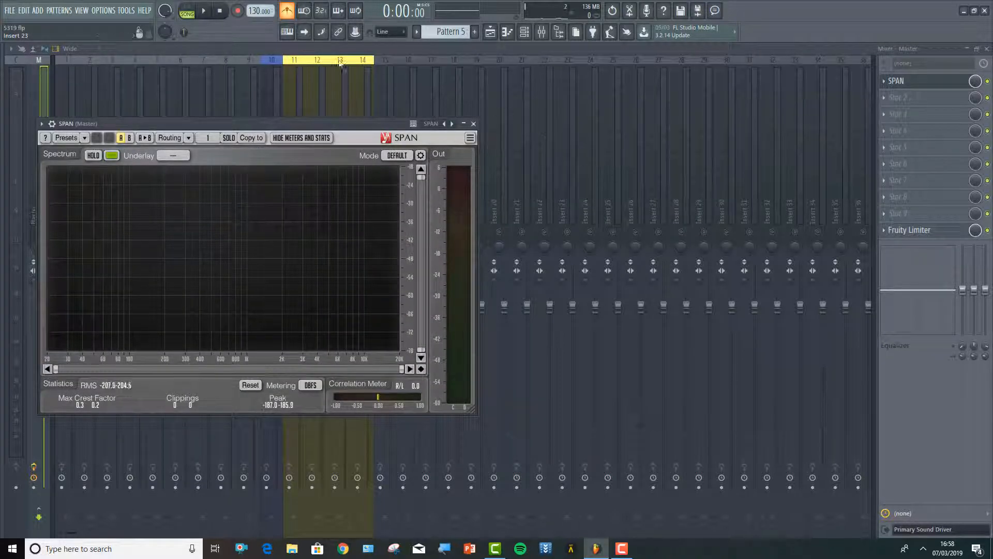
Play the song to examine the master spectrum and peak levels in SPAN, stop it and minimise the analyser
{"action": "left_click", "coordinate": [203, 12]}
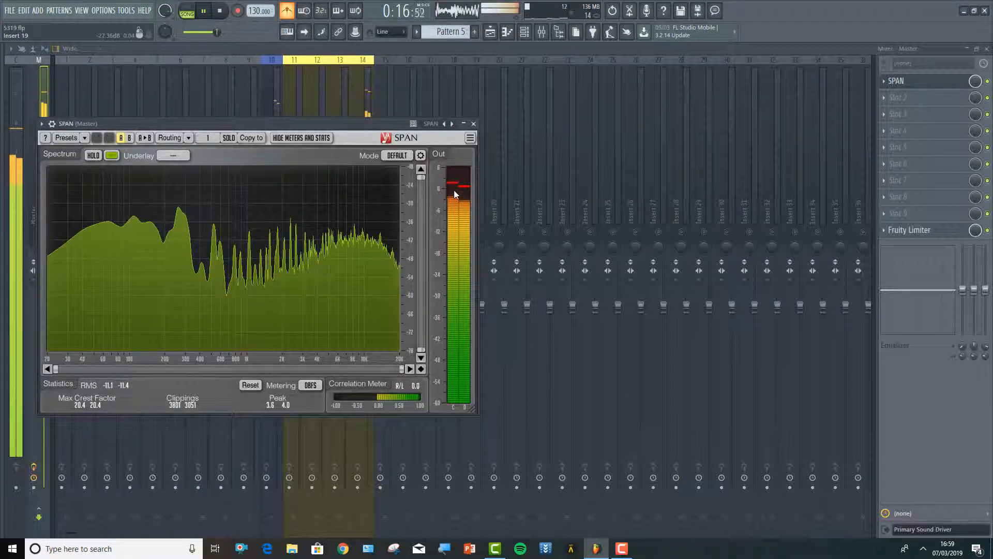
{"action": "left_click", "coordinate": [218, 11]}
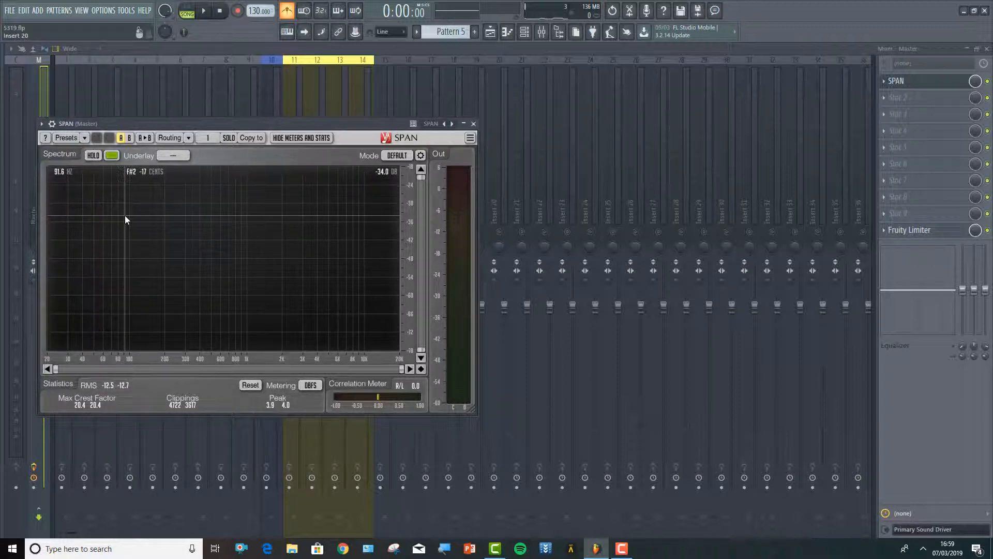
{"action": "left_click", "coordinate": [464, 124]}
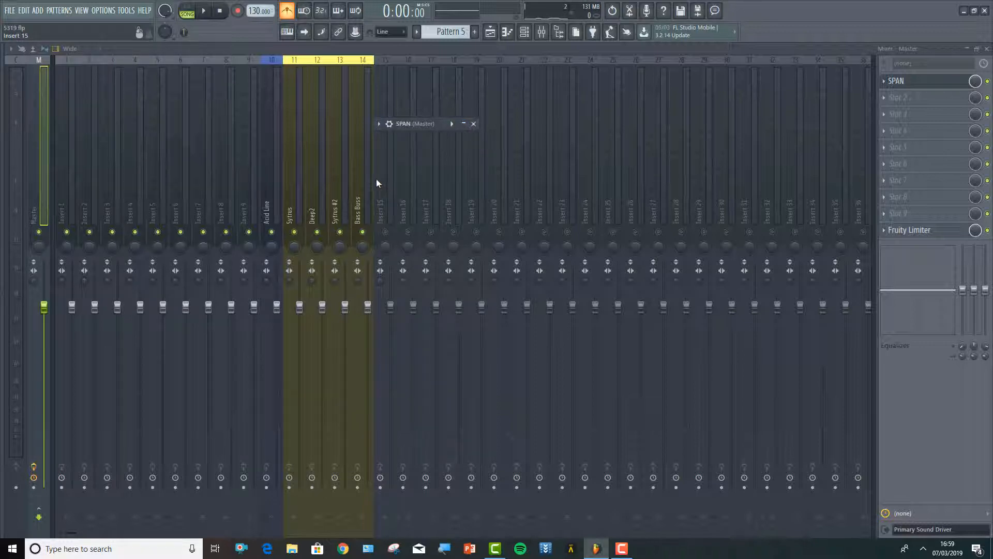
Lower the Bass Buss fader to about 79%, bring the Acid Line fader down slightly below it, and start song playback
{"action": "left_click", "coordinate": [371, 313]}
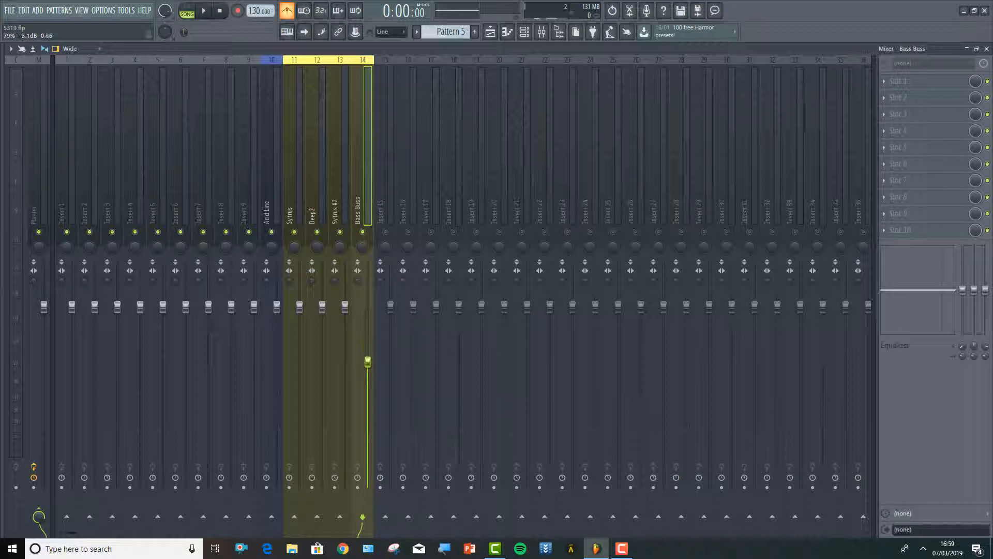
{"action": "left_click", "coordinate": [277, 307]}
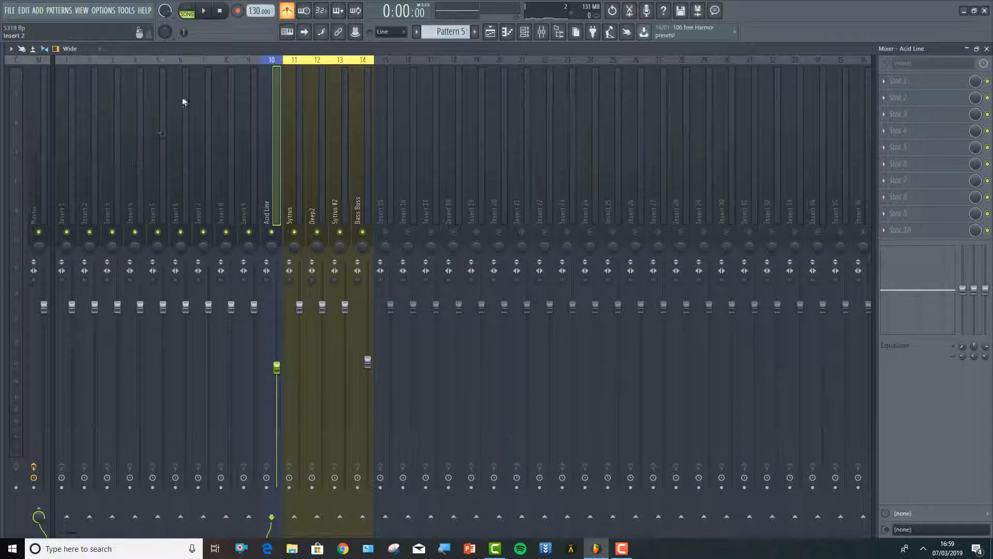
{"action": "left_click", "coordinate": [205, 12]}
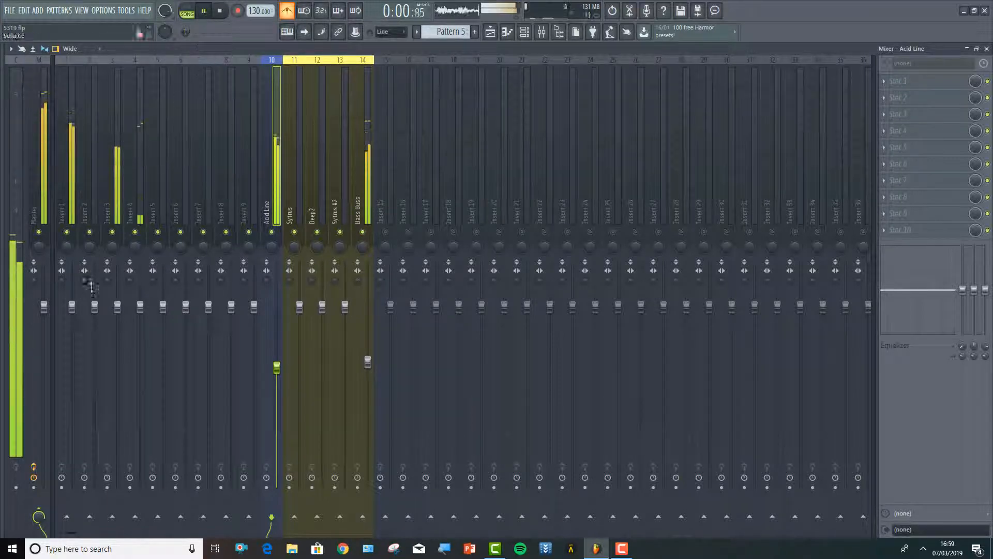
Lower the faders of mixer inserts 1 to 4 during playback, with insert 1 at about 83% and insert 3 at about 82%
{"action": "left_click_drag", "start_coordinate": [143, 309], "coordinate": [144, 354]}
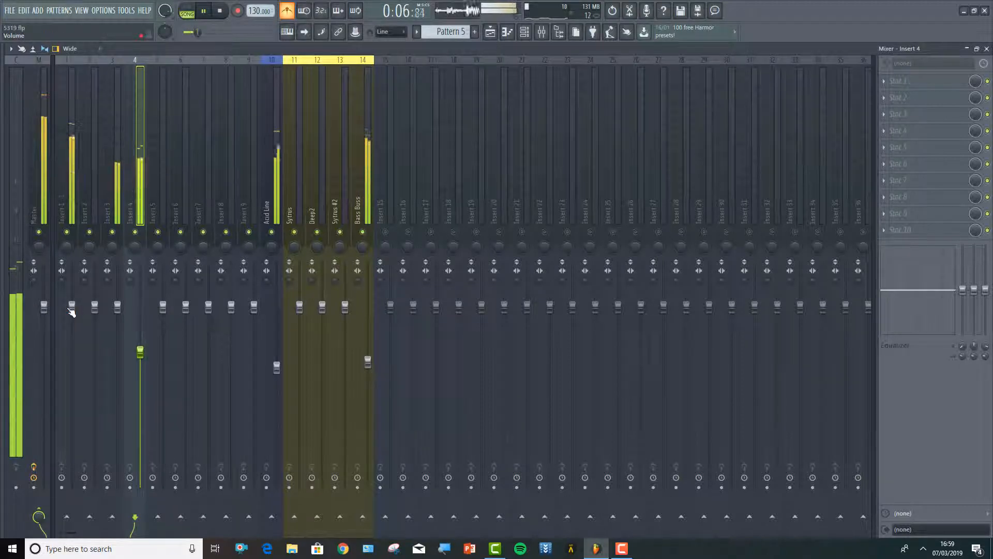
{"action": "left_click_drag", "start_coordinate": [72, 307], "coordinate": [71, 338]}
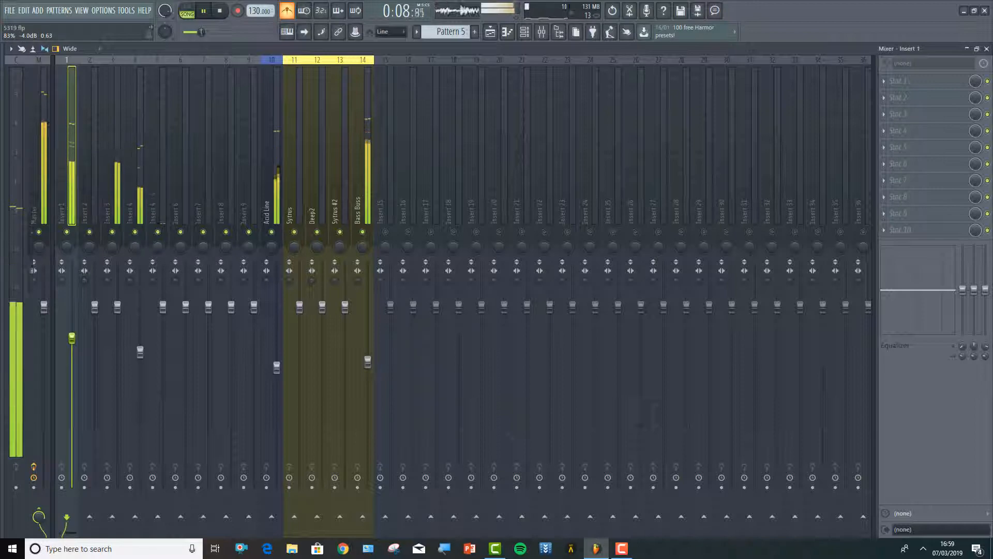
{"action": "left_click_drag", "start_coordinate": [95, 307], "coordinate": [94, 337]}
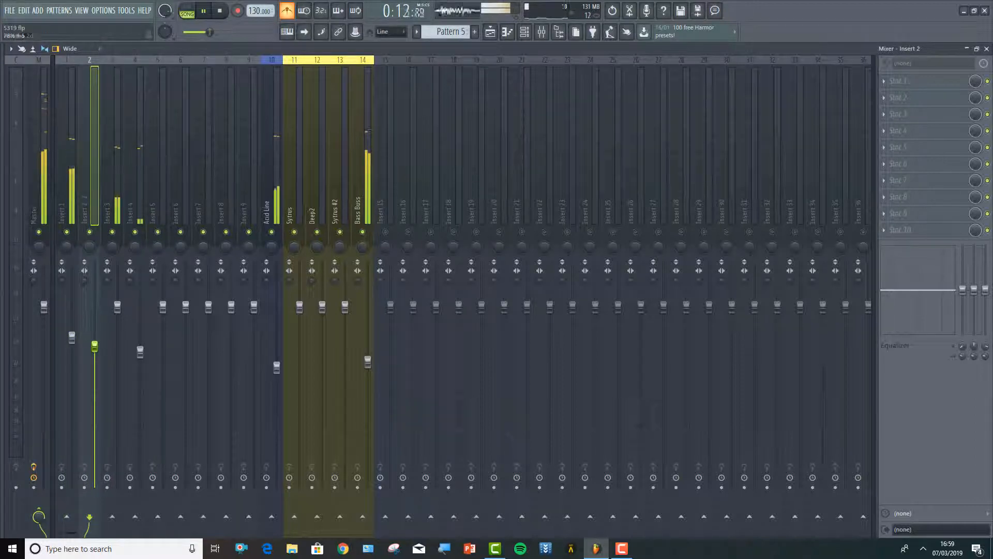
{"action": "left_click_drag", "start_coordinate": [117, 307], "coordinate": [117, 337]}
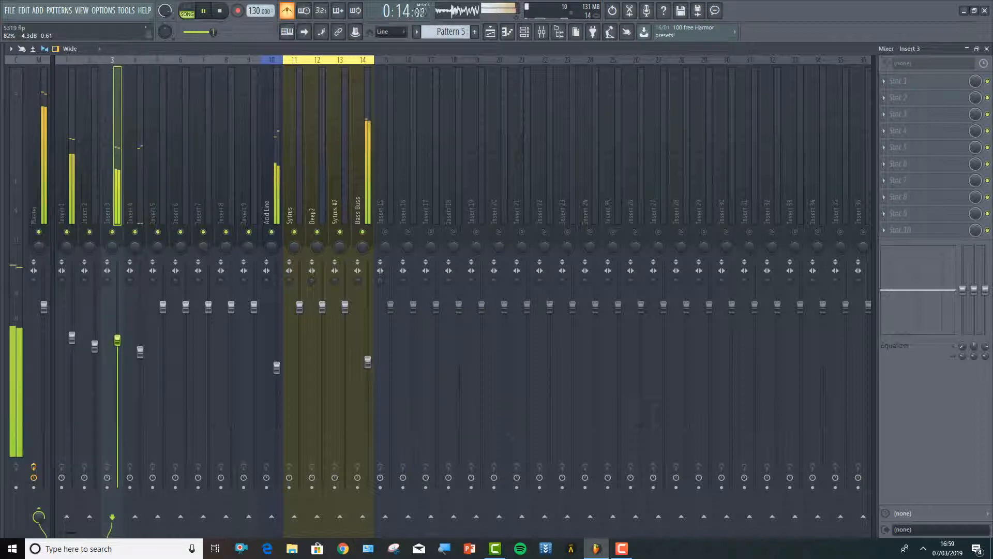
Rebalance the faders of mixer inserts 1 to 4 during playback to nearly the same height, with insert 4 at about 78%
{"action": "left_click", "coordinate": [72, 338]}
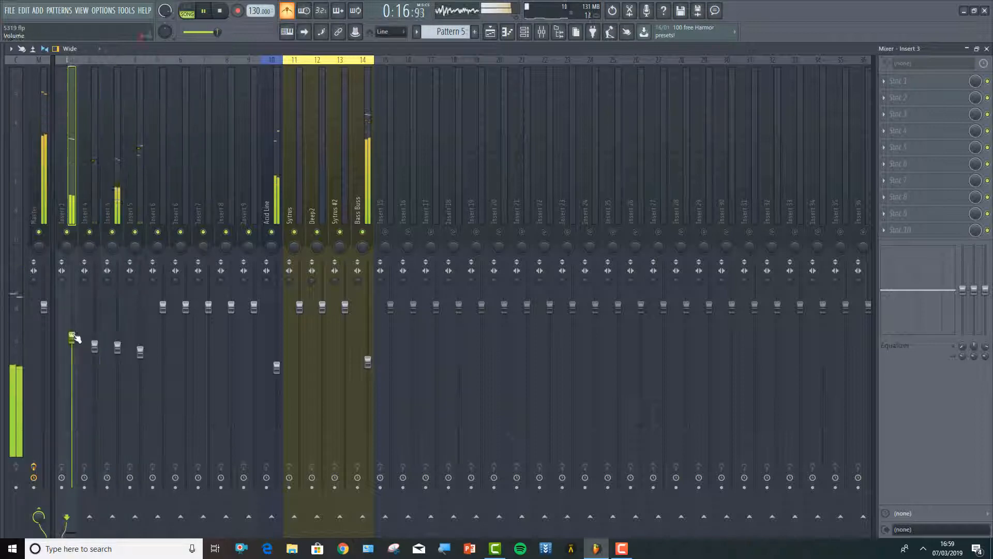
{"action": "left_click_drag", "start_coordinate": [72, 337], "coordinate": [76, 335]}
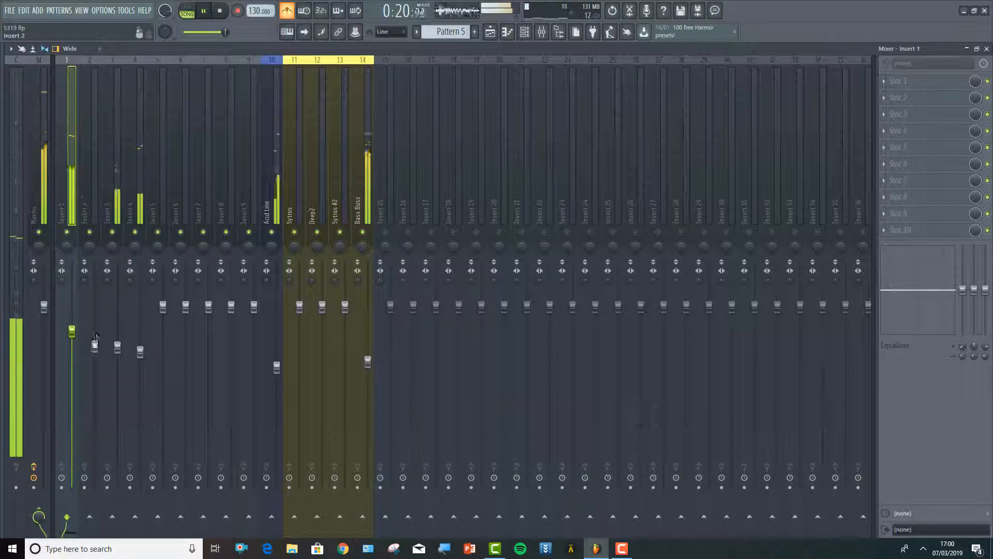
{"action": "left_click", "coordinate": [94, 346]}
{"action": "left_click_drag", "start_coordinate": [95, 345], "coordinate": [94, 339]}
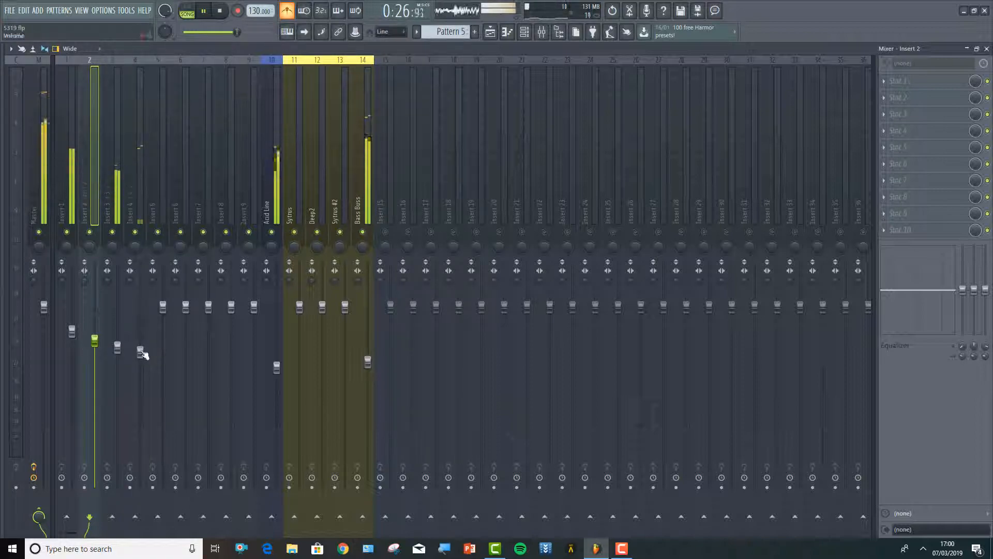
{"action": "left_click_drag", "start_coordinate": [140, 352], "coordinate": [140, 346]}
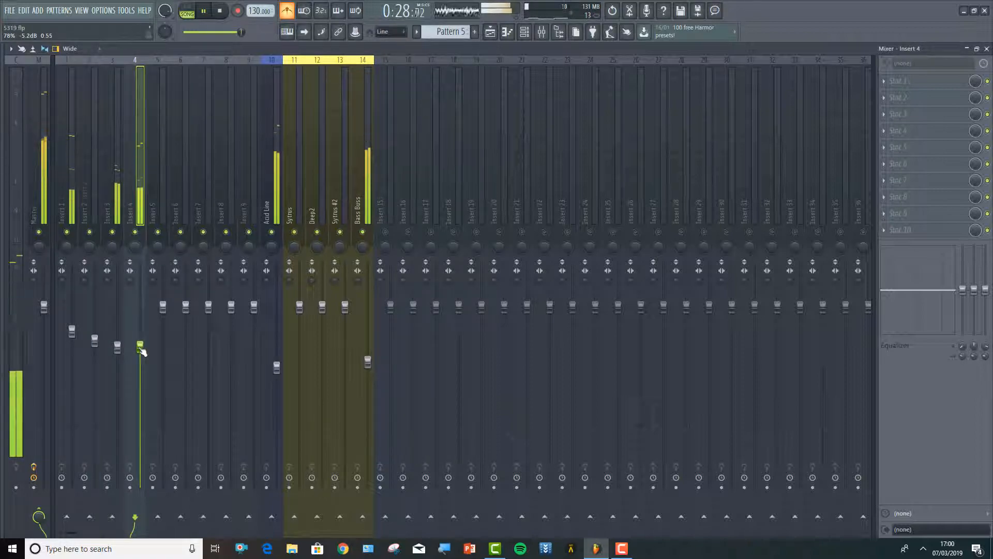
{"action": "left_click_drag", "start_coordinate": [118, 348], "coordinate": [72, 342]}
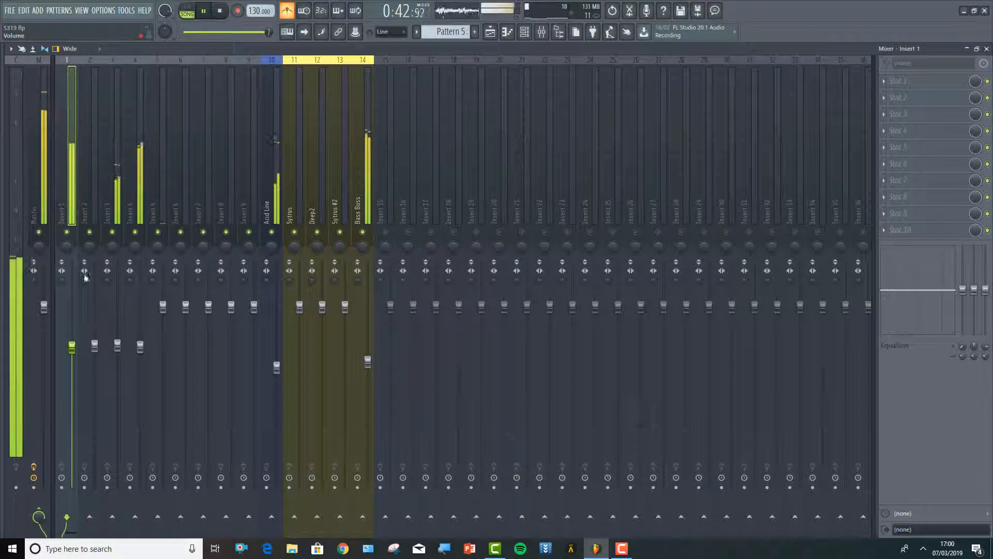
Load Fruity Parametric EQ 2 on insert 1, dip the low shelf slightly and cut the highs with the band 7 shelf moved into the mids
{"action": "left_click", "coordinate": [45, 196]}
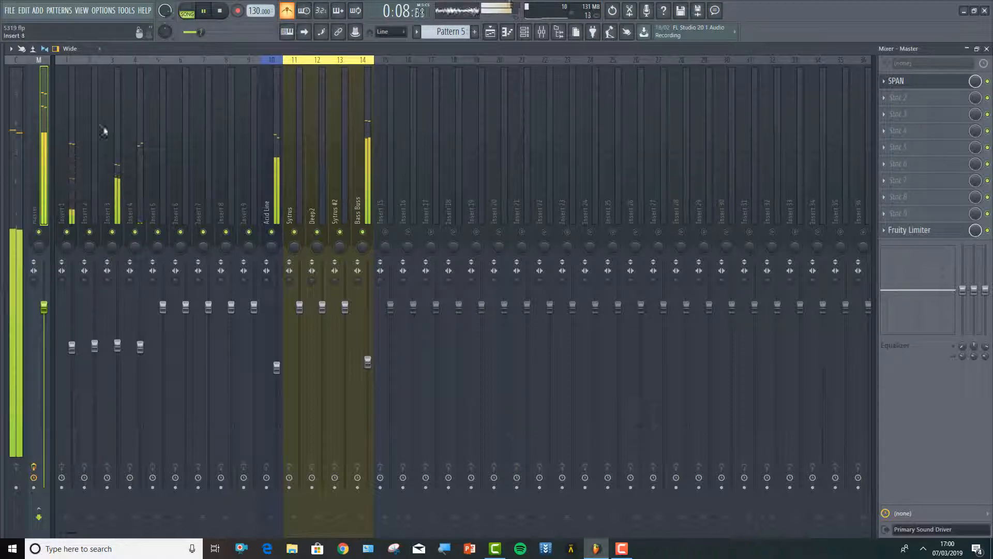
{"action": "left_click", "coordinate": [77, 191]}
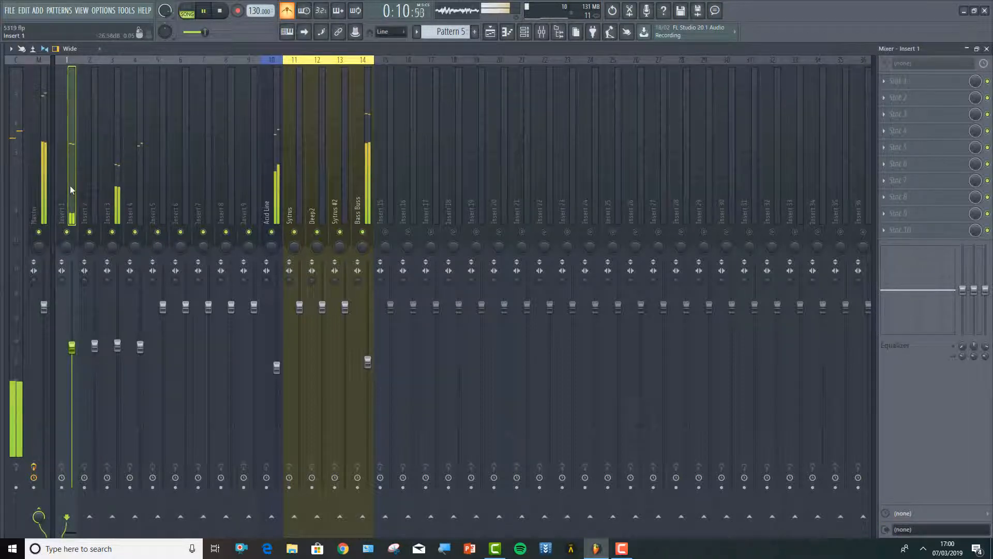
{"action": "left_click", "coordinate": [885, 80]}
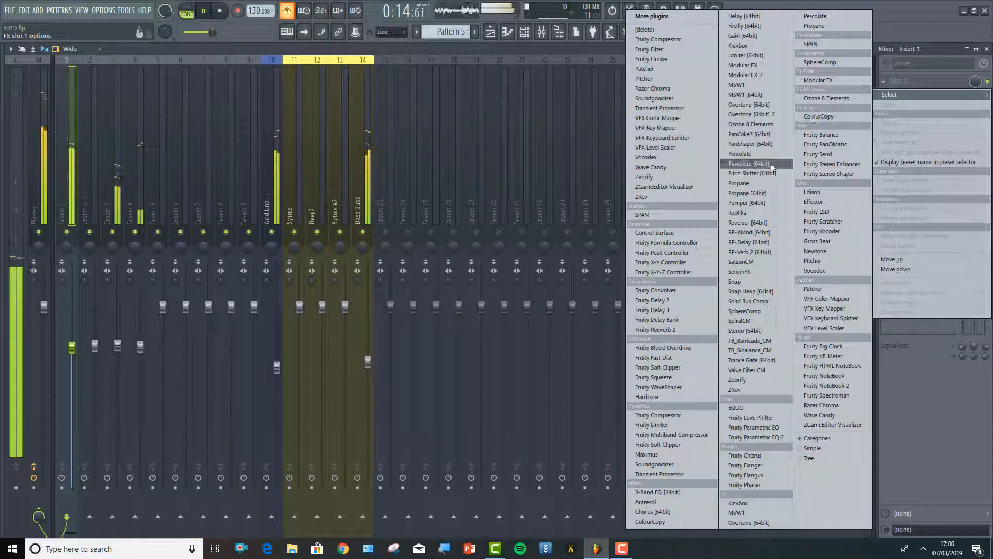
{"action": "left_click", "coordinate": [755, 438]}
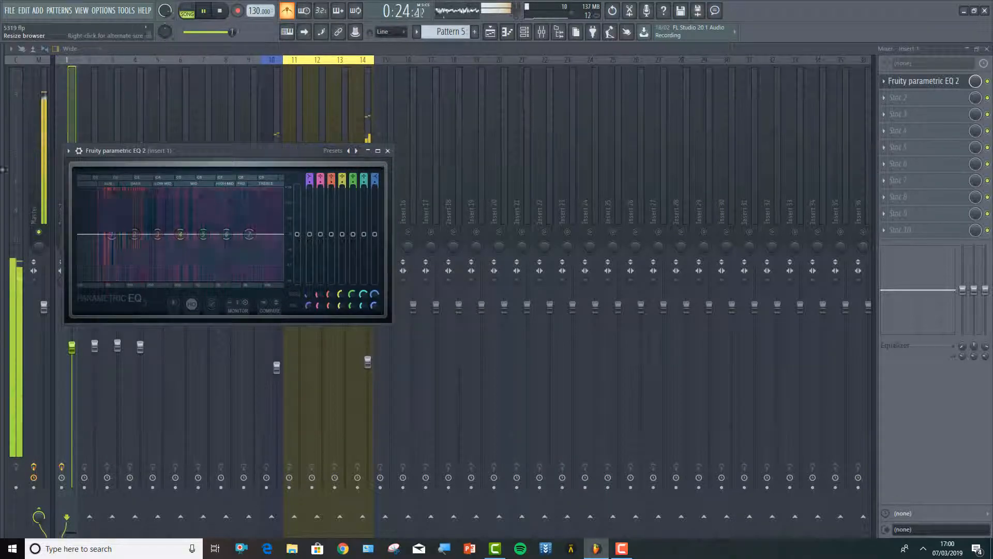
{"action": "mouse_move", "coordinate": [113, 234]}
{"action": "left_mouse_down"}
{"action": "mouse_move", "coordinate": [135, 257]}
{"action": "mouse_move", "coordinate": [112, 239]}
{"action": "left_mouse_up"}
{"action": "left_click_drag", "start_coordinate": [249, 234], "coordinate": [187, 266]}
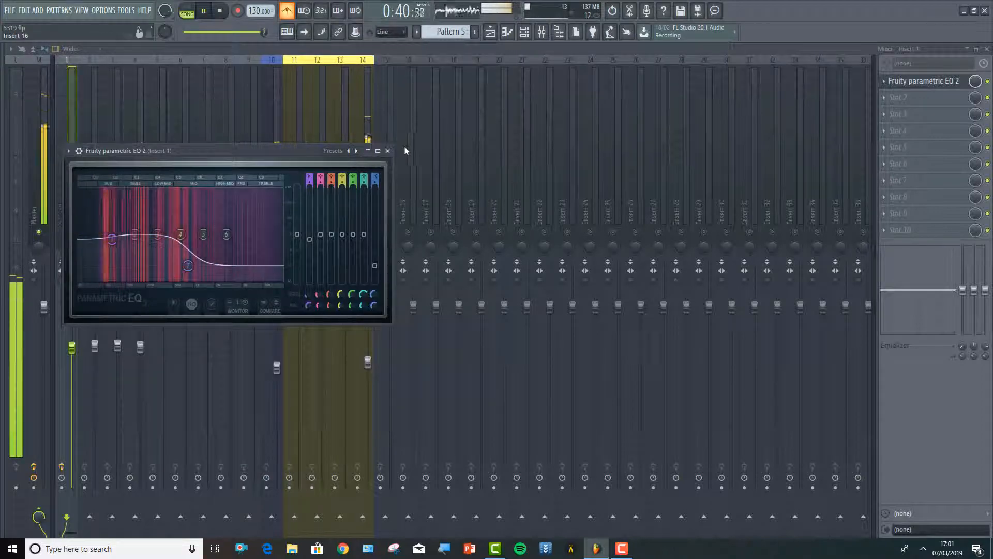
{"action": "left_click", "coordinate": [387, 151]}
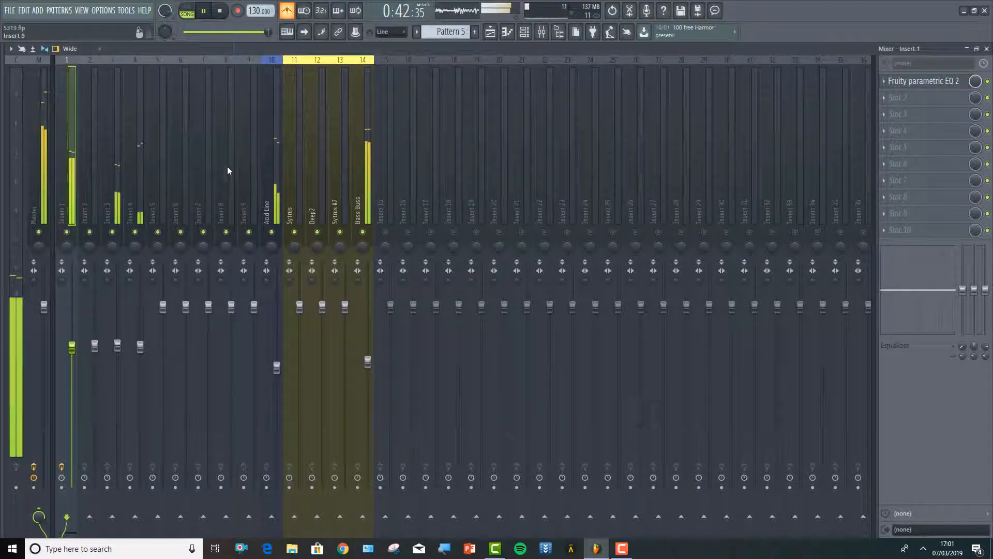
Load Fruity Parametric EQ 2 into the first effect slot of insert 3 and cut its low end deeply with the band 1 low shelf
{"action": "left_click", "coordinate": [115, 212]}
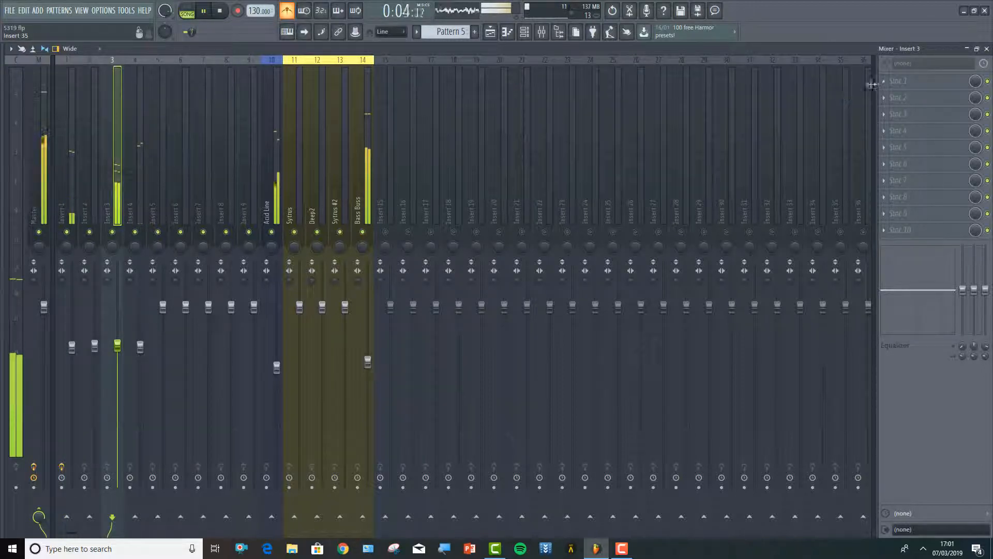
{"action": "left_click", "coordinate": [884, 82]}
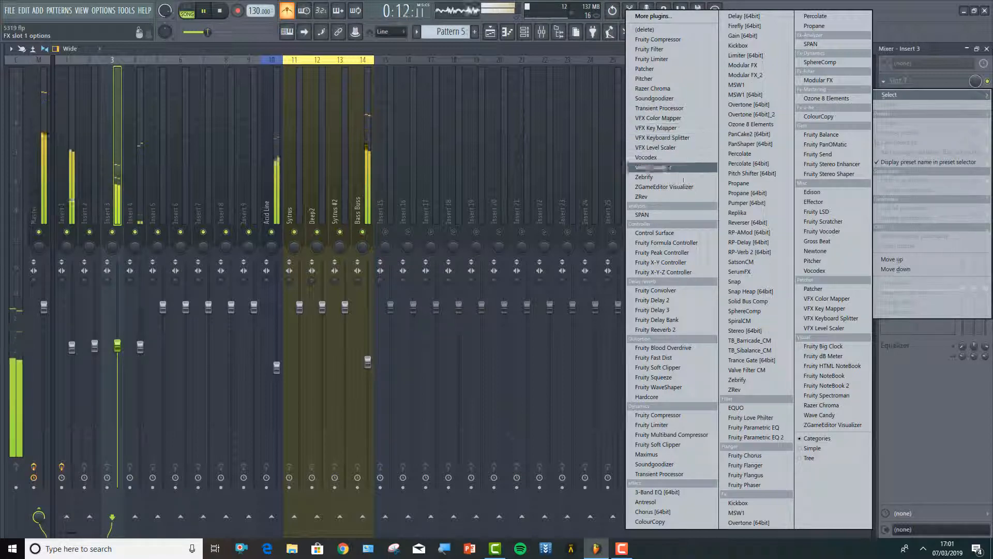
{"action": "left_click", "coordinate": [737, 438]}
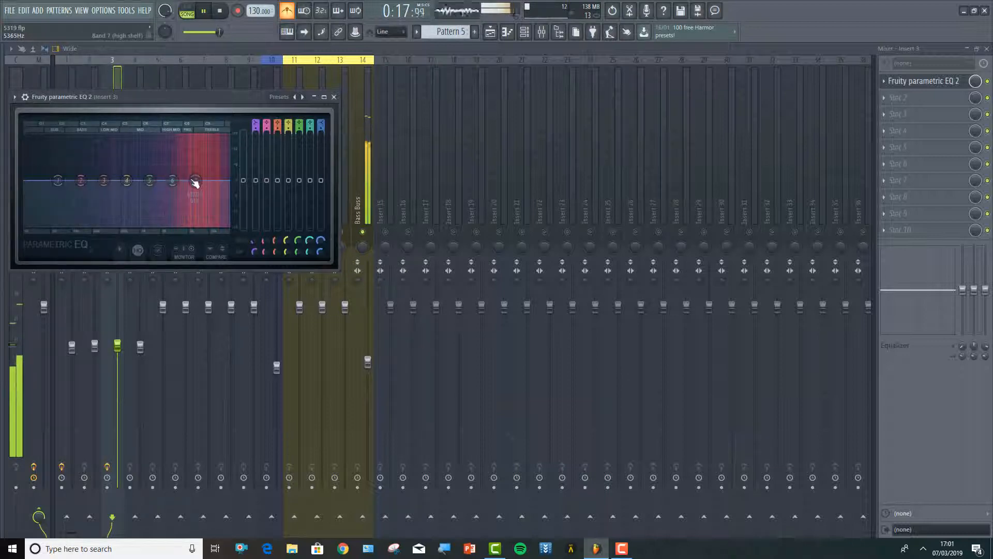
{"action": "left_click_drag", "start_coordinate": [57, 180], "coordinate": [101, 219]}
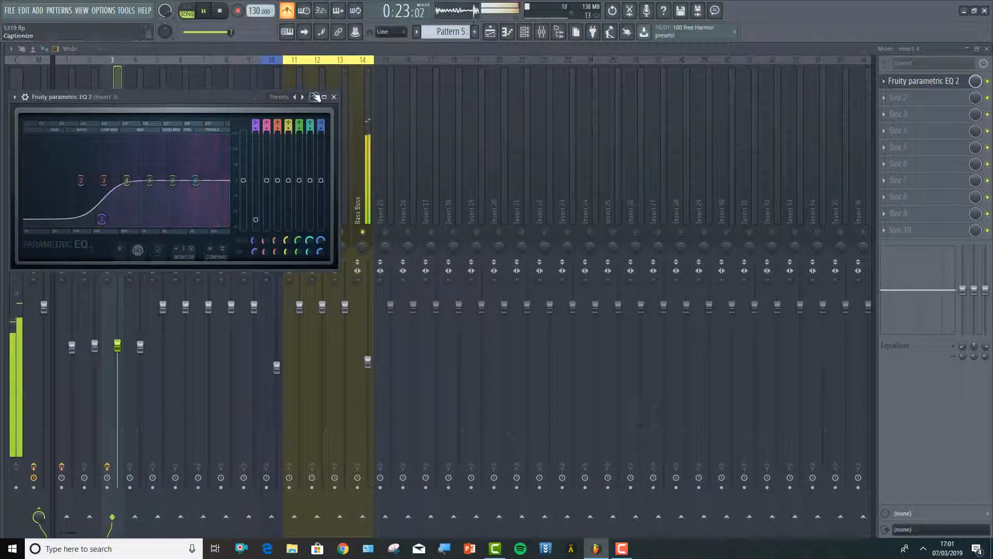
{"action": "left_click", "coordinate": [335, 97]}
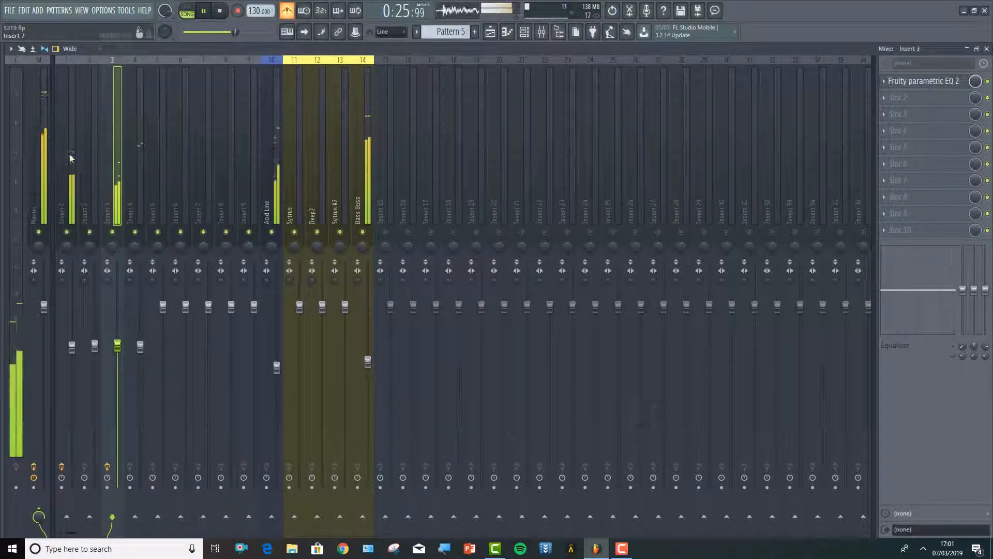
Load Fruity Parametric EQ 2 on insert 4, cut the lows with the band 1 shelf and slightly reduce the highs with band 7
{"action": "left_click", "coordinate": [141, 199]}
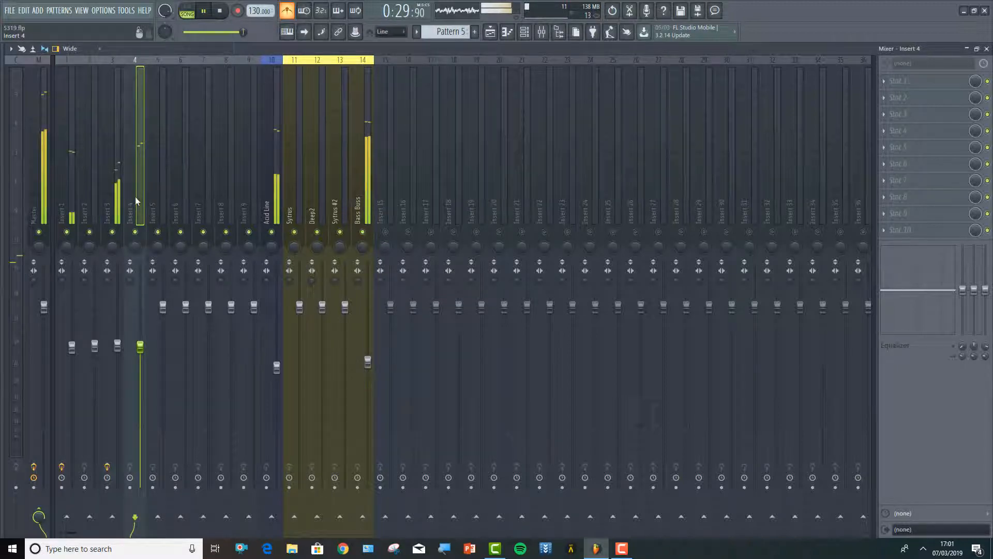
{"action": "left_click", "coordinate": [900, 83]}
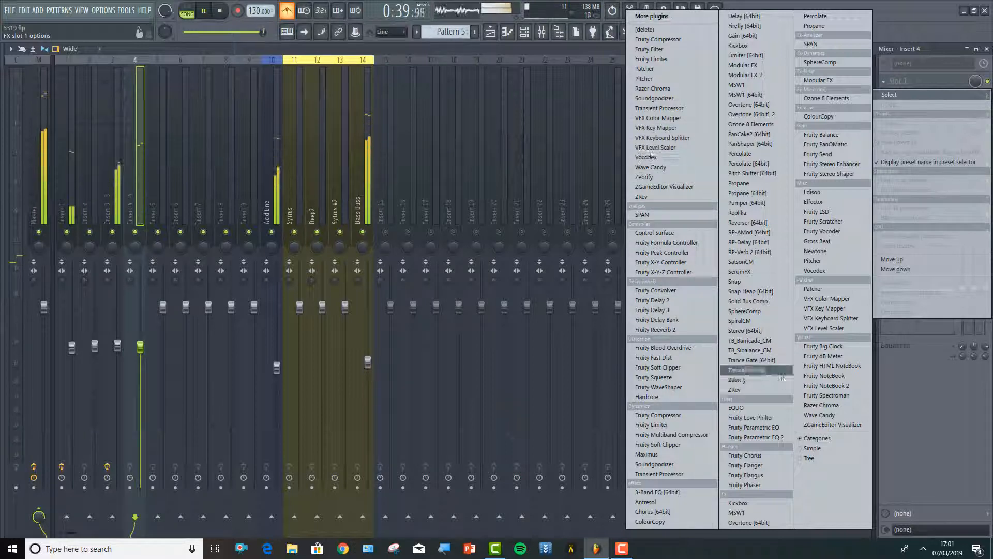
{"action": "left_click", "coordinate": [775, 438]}
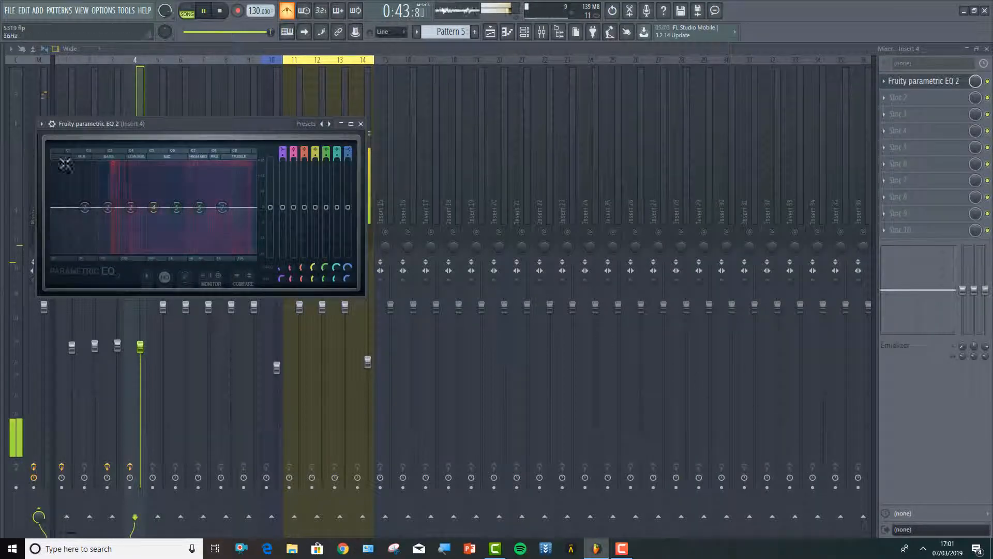
{"action": "left_click_drag", "start_coordinate": [85, 207], "coordinate": [102, 244]}
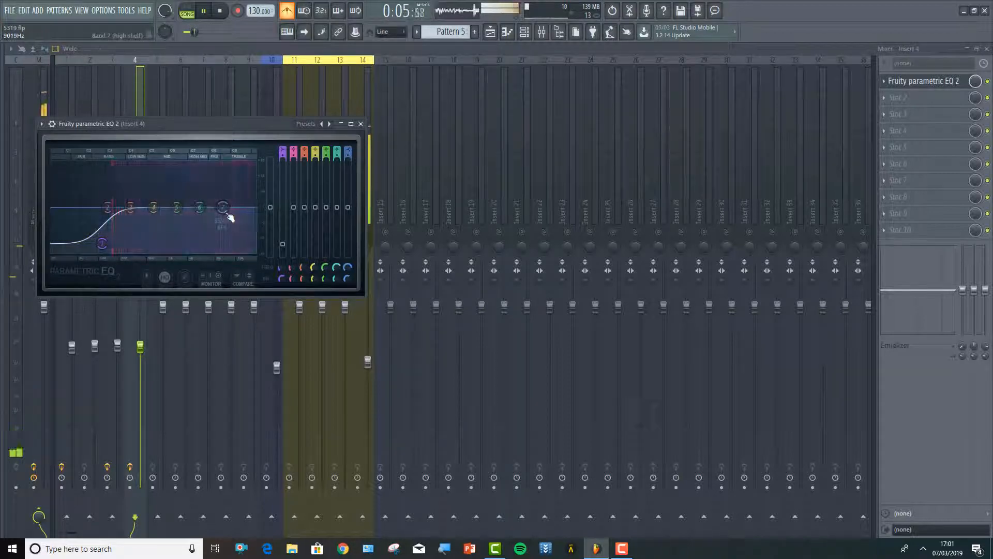
{"action": "mouse_move", "coordinate": [228, 215]}
{"action": "left_mouse_down"}
{"action": "mouse_move", "coordinate": [184, 228]}
{"action": "mouse_move", "coordinate": [218, 212]}
{"action": "mouse_move", "coordinate": [212, 217]}
{"action": "left_mouse_up"}
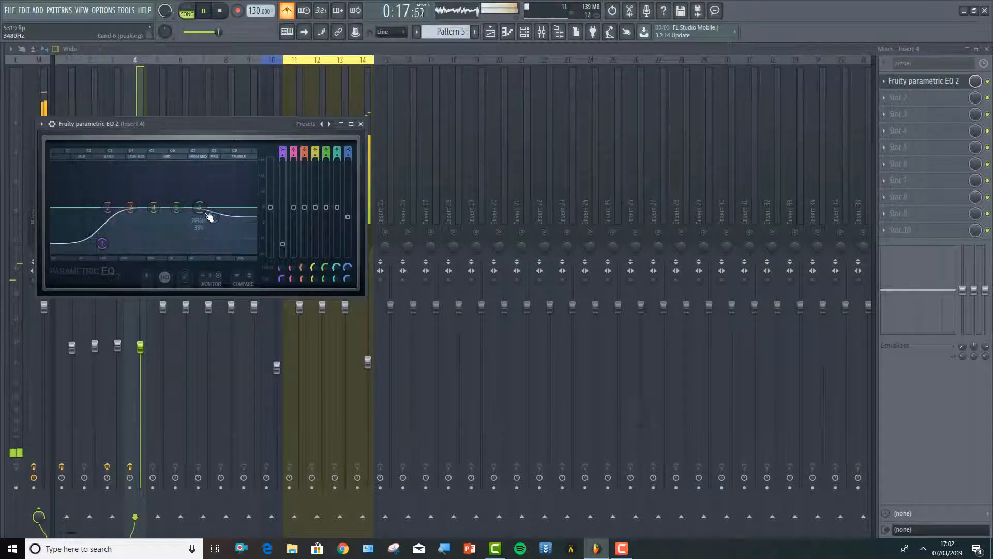
{"action": "left_click", "coordinate": [361, 124]}
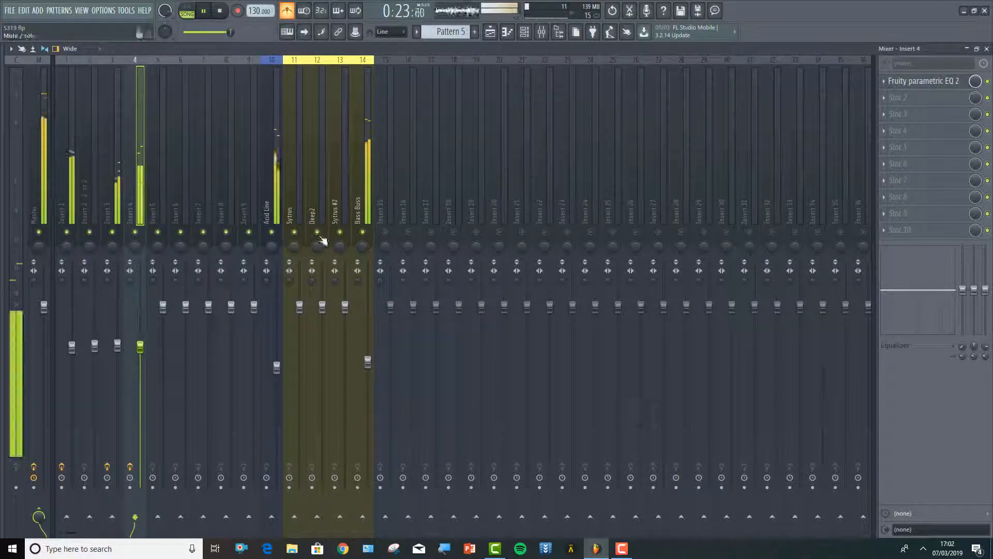
Load Fruity Parametric EQ 2 into the first effect slot of the Bass Buss track
{"action": "left_click", "coordinate": [376, 202]}
{"action": "left_click", "coordinate": [368, 201]}
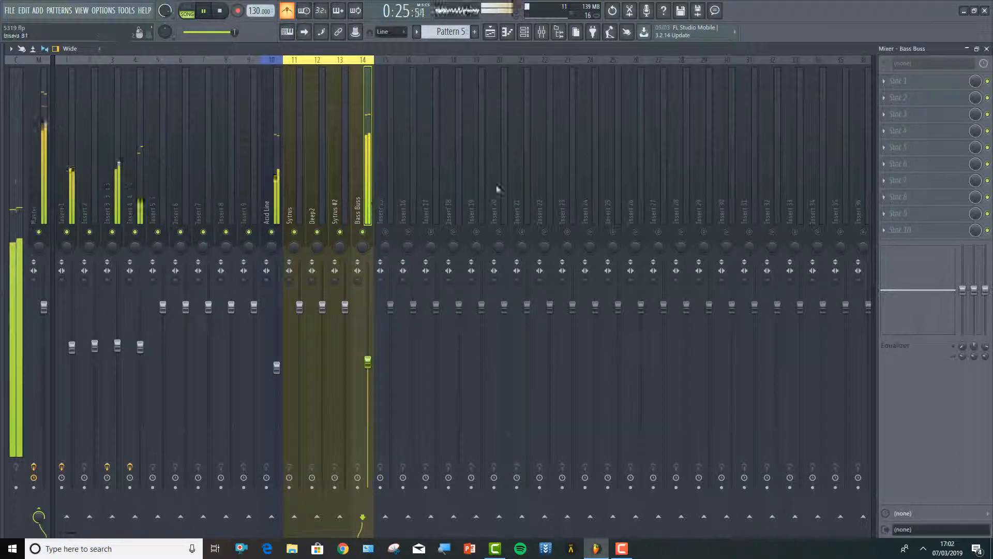
{"action": "left_click", "coordinate": [887, 83]}
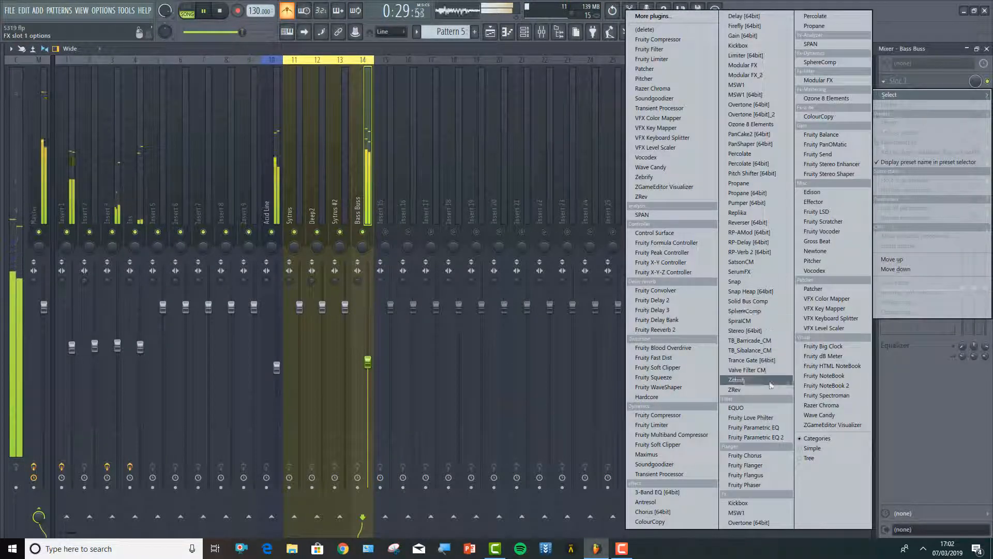
{"action": "left_click", "coordinate": [760, 436]}
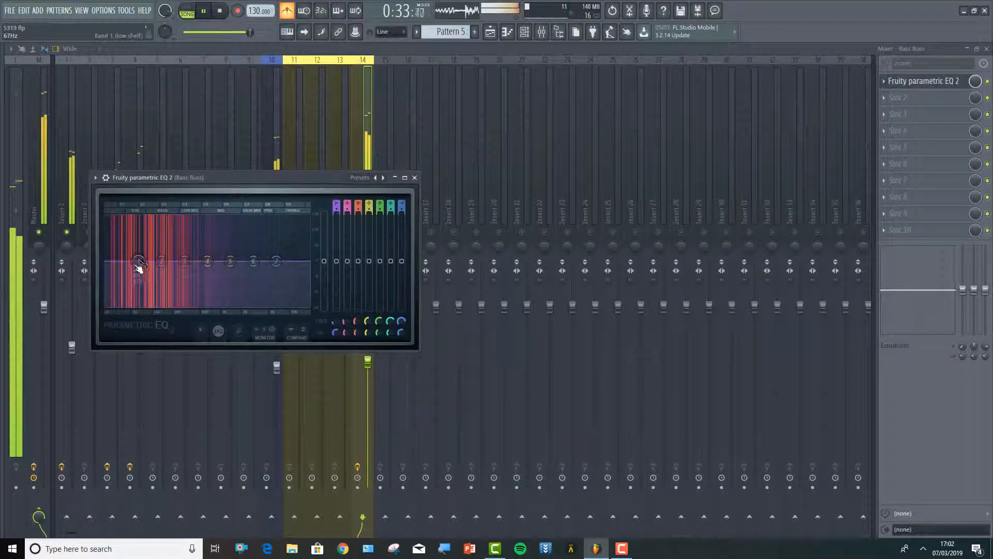
Try a deep low-shelf cut on the Bass Buss, return band 1 to nearly flat at the lowest frequencies, and cut the highs with band 7
{"action": "left_click_drag", "start_coordinate": [139, 261], "coordinate": [183, 304]}
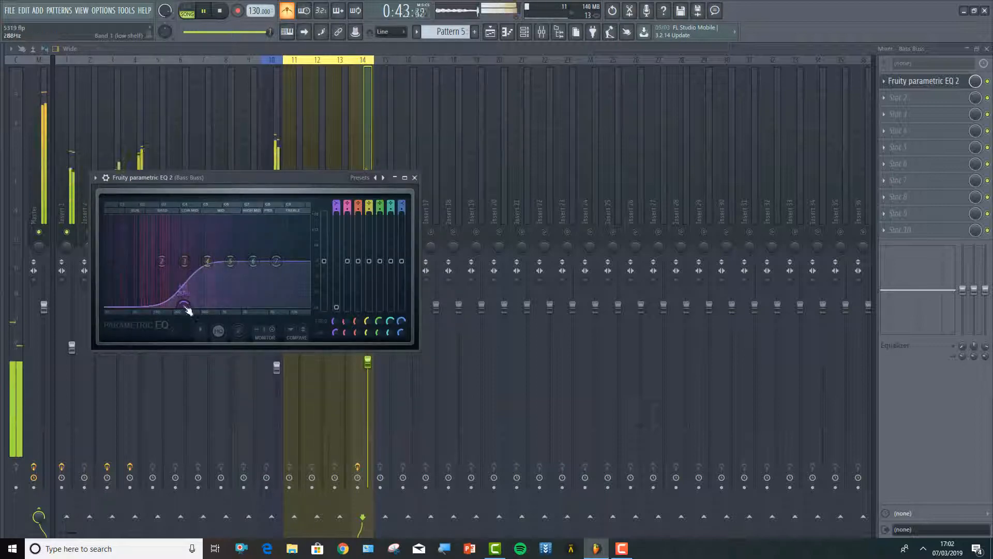
{"action": "left_click_drag", "start_coordinate": [188, 305], "coordinate": [189, 305]}
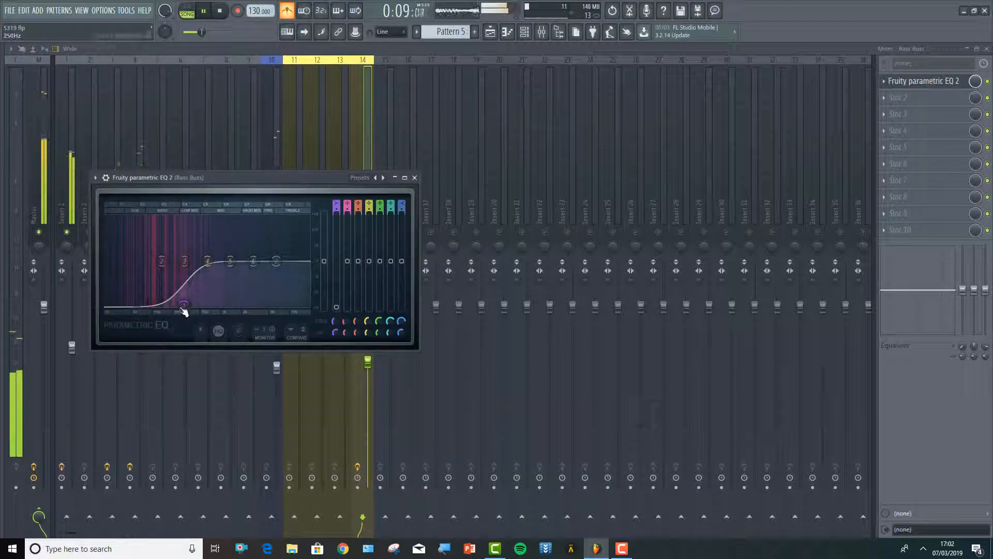
{"action": "left_click_drag", "start_coordinate": [184, 304], "coordinate": [122, 268]}
{"action": "left_click_drag", "start_coordinate": [276, 261], "coordinate": [219, 299]}
{"action": "left_click_drag", "start_coordinate": [125, 274], "coordinate": [118, 268]}
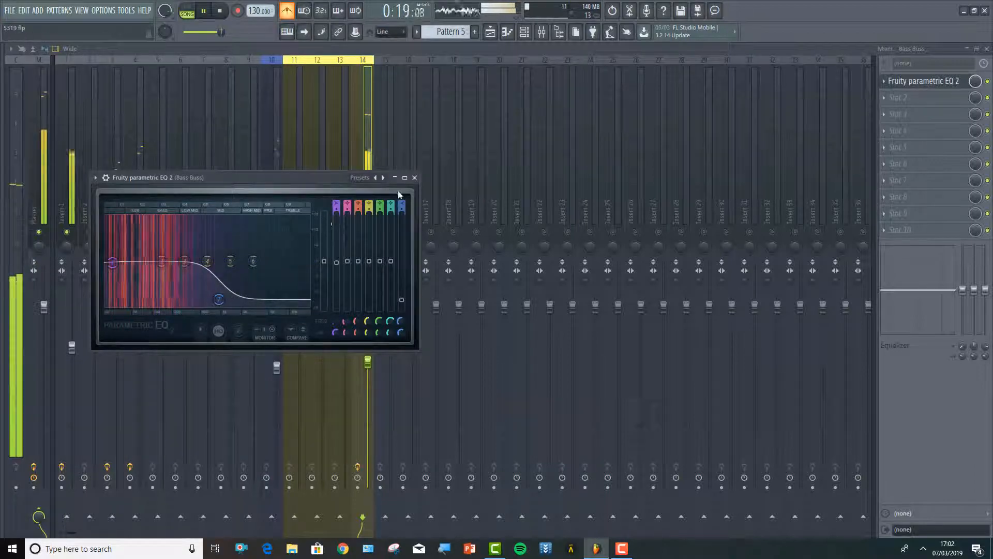
{"action": "left_click", "coordinate": [414, 177]}
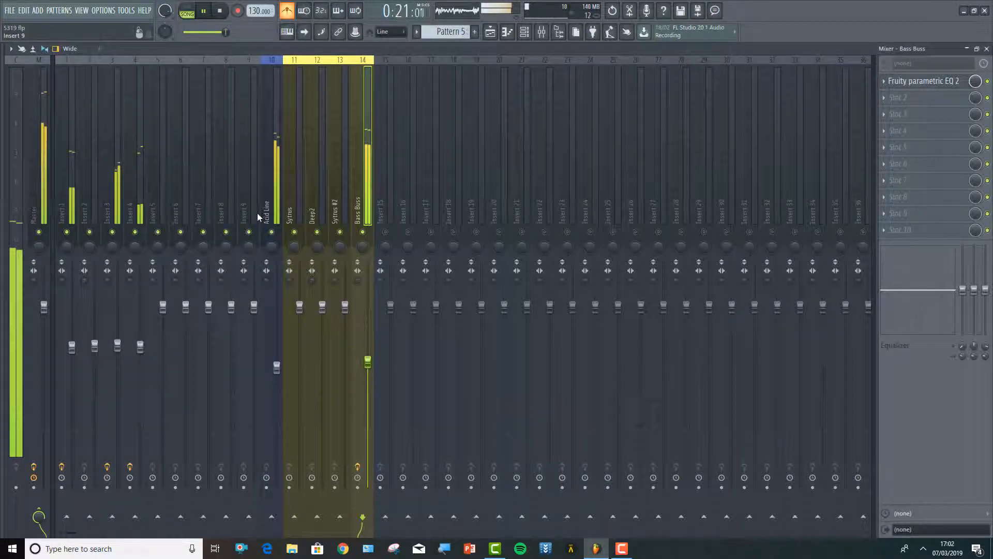
Load Fruity Parametric EQ 2 on the Acid Line track, cutting lows with band 1 at about 278 Hz and highs with band 7 at about 3.9 kHz
{"action": "left_click", "coordinate": [281, 196]}
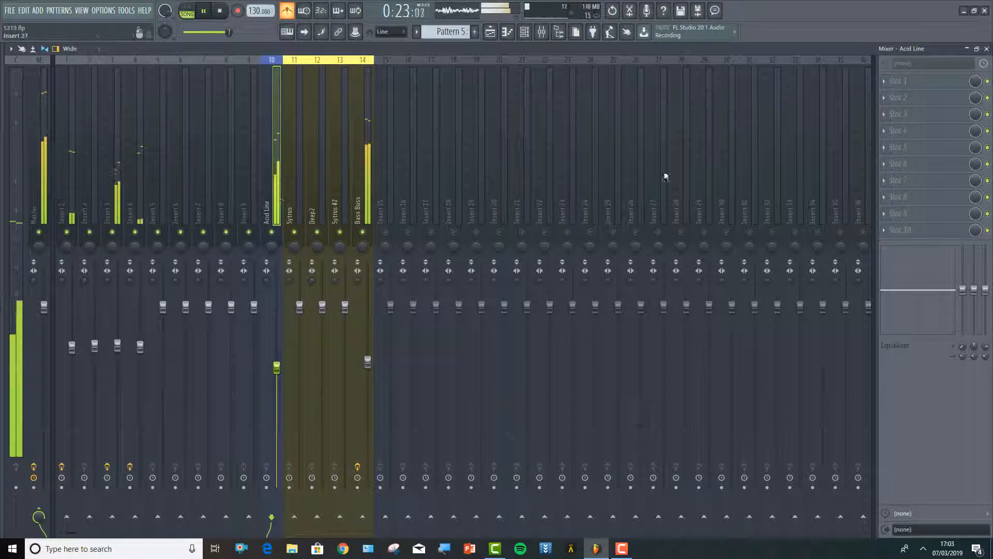
{"action": "left_click", "coordinate": [888, 81]}
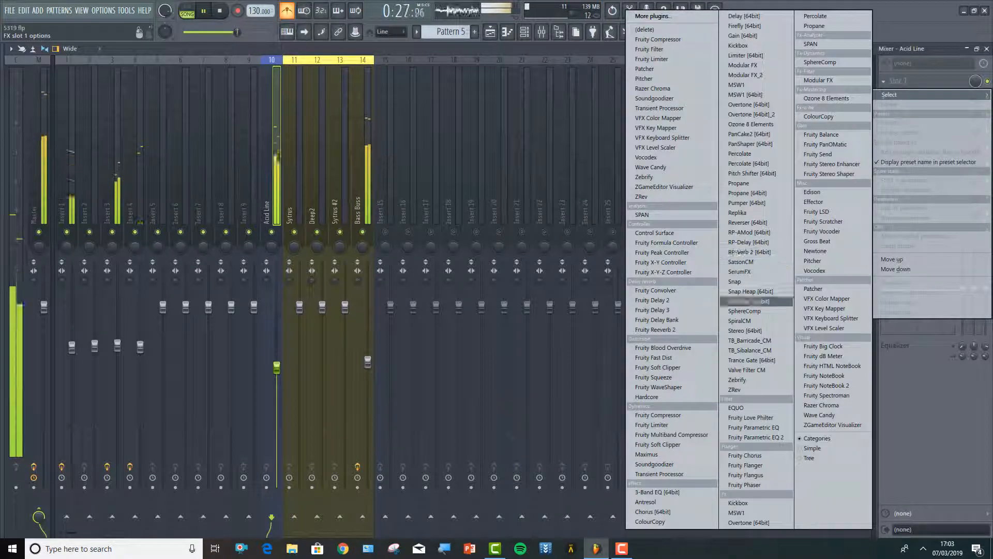
{"action": "left_click", "coordinate": [768, 437]}
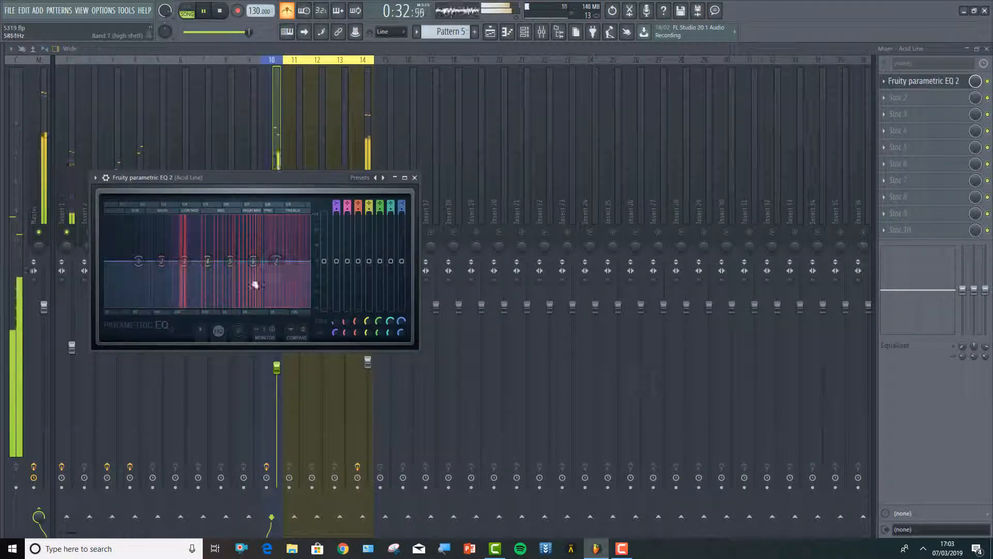
{"action": "left_click_drag", "start_coordinate": [138, 260], "coordinate": [182, 304]}
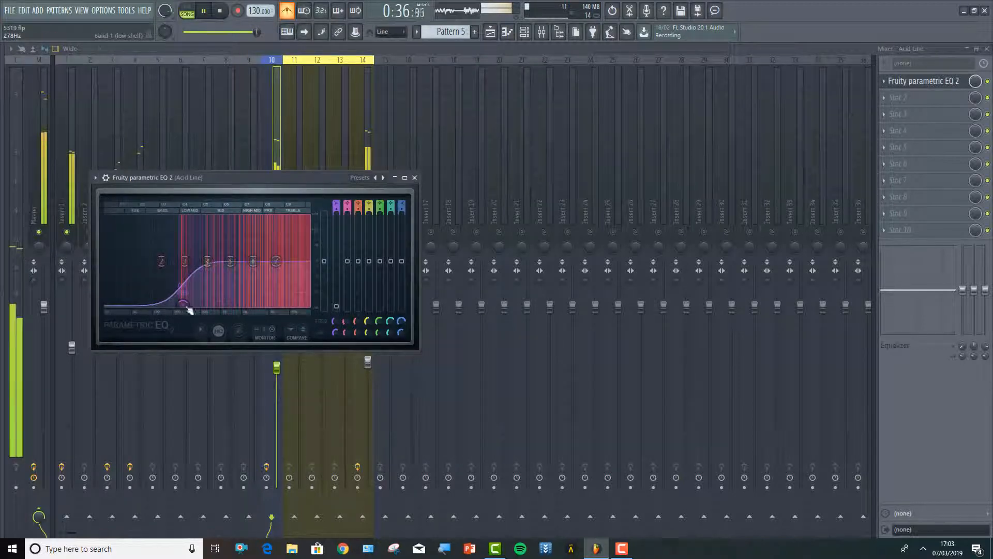
{"action": "left_click_drag", "start_coordinate": [276, 261], "coordinate": [264, 279]}
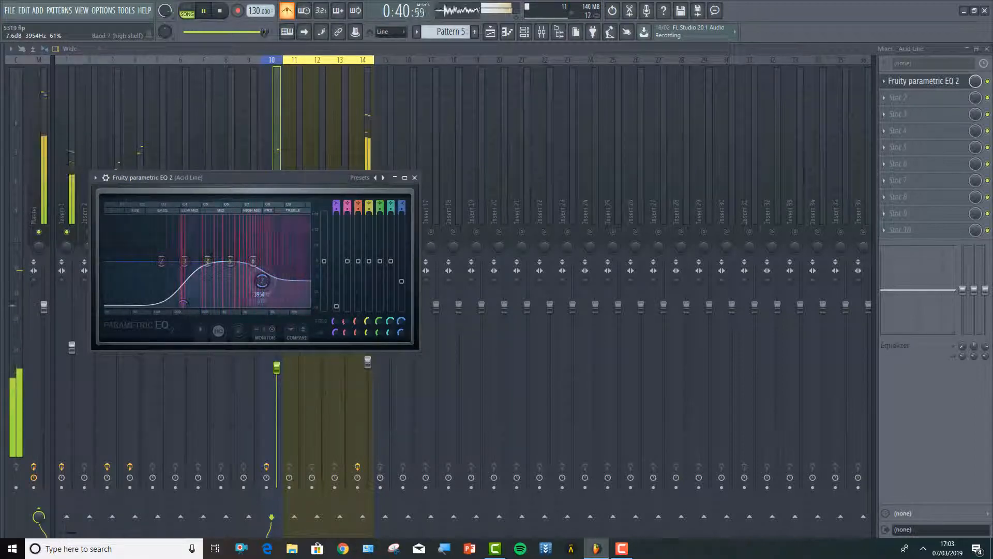
{"action": "left_click_drag", "start_coordinate": [258, 287], "coordinate": [267, 284]}
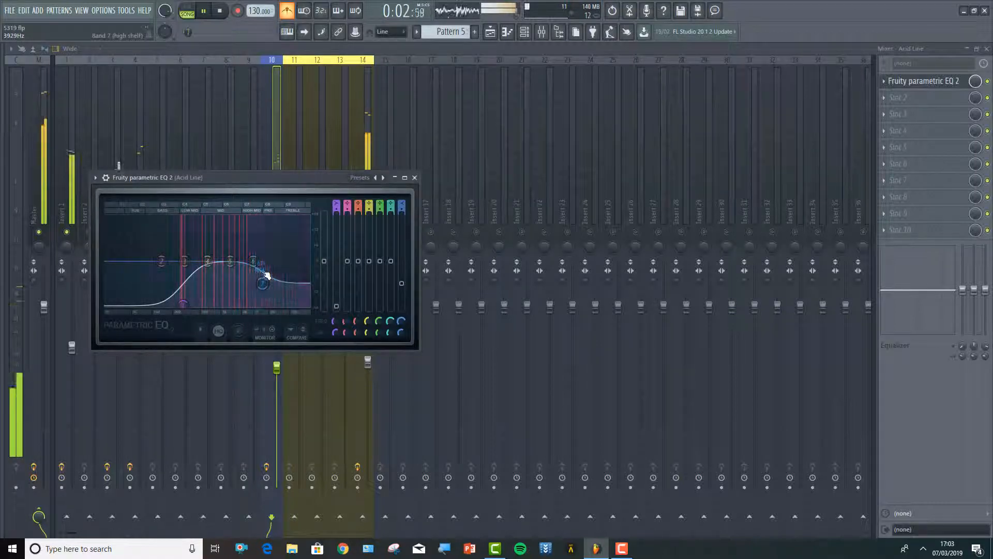
{"action": "left_click", "coordinate": [414, 177]}
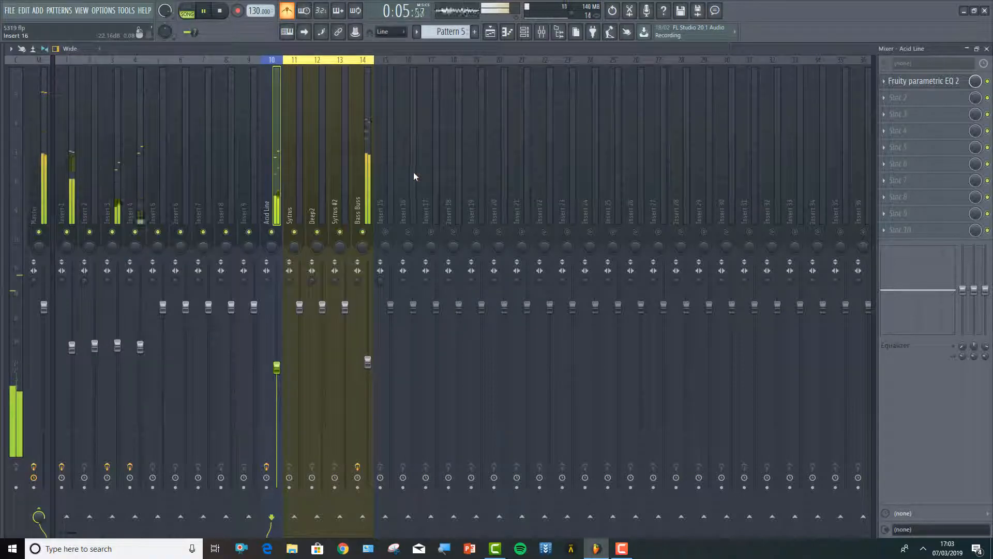
Reopen and expand the SPAN analyser on the Master track to examine the spectrum and peak levels of the equalised mix
{"action": "left_click", "coordinate": [44, 147]}
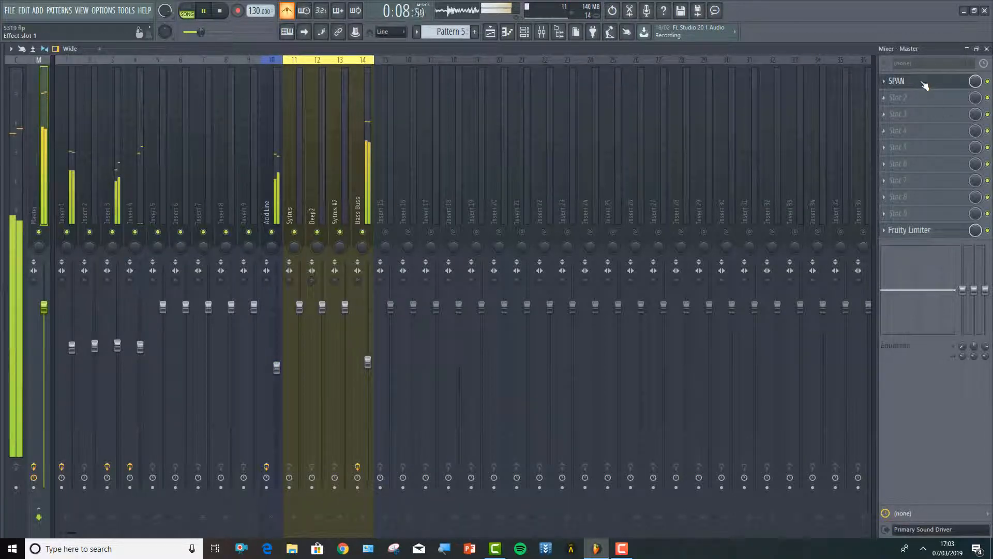
{"action": "left_click", "coordinate": [899, 80]}
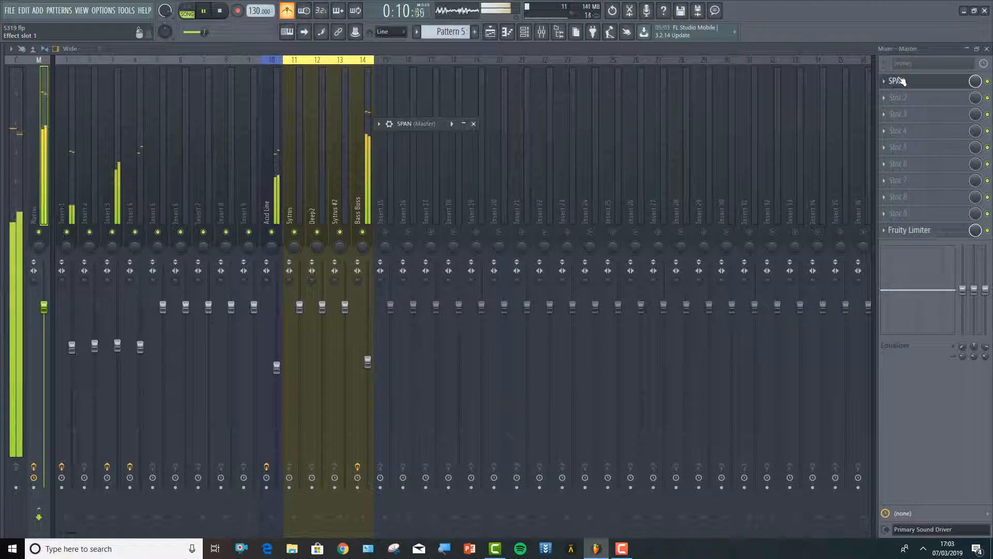
{"action": "left_click", "coordinate": [464, 124]}
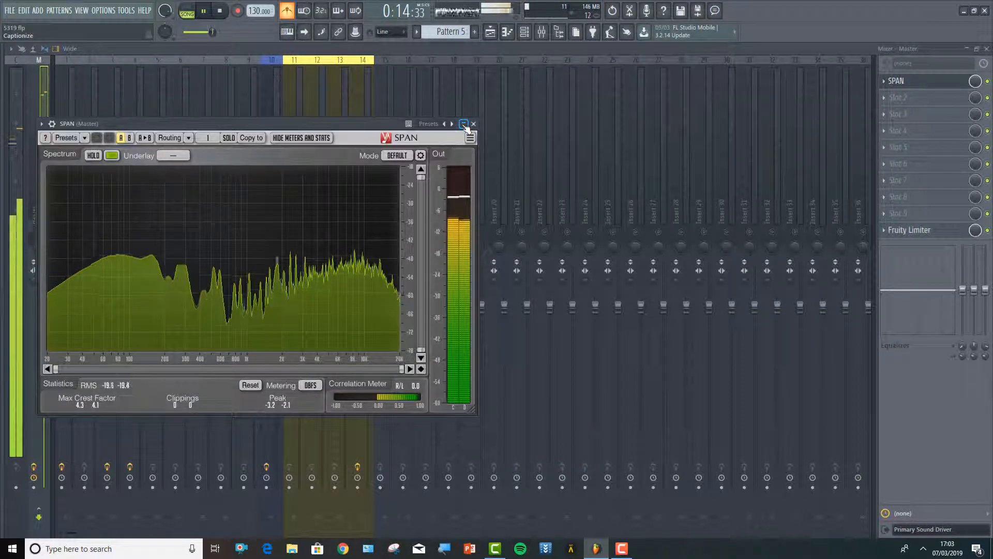